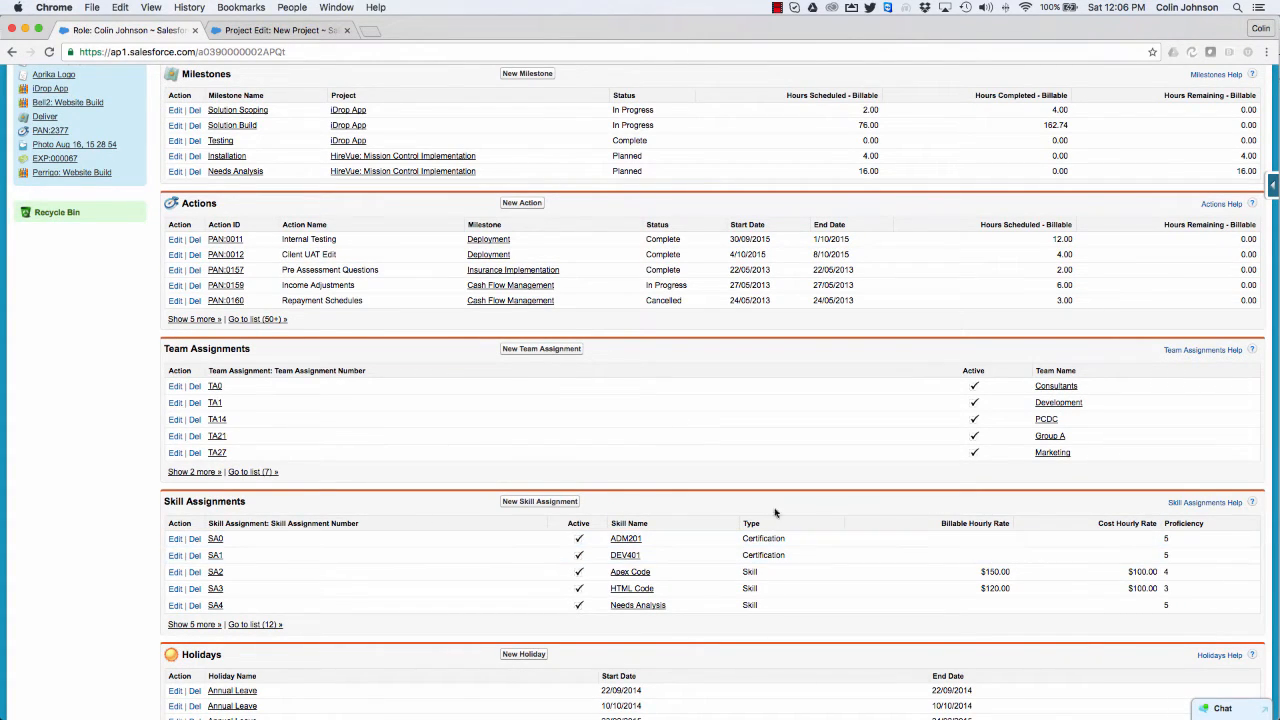
Step: Open the Project Lead role for editing, review its team assignments and skill-level hourly rates, and save the role
{"action": "scroll", "coordinate": [332, 430], "scroll_direction": "up", "scroll_amount": 5}
{"action": "scroll", "coordinate": [332, 430], "scroll_direction": "up", "scroll_amount": 7}
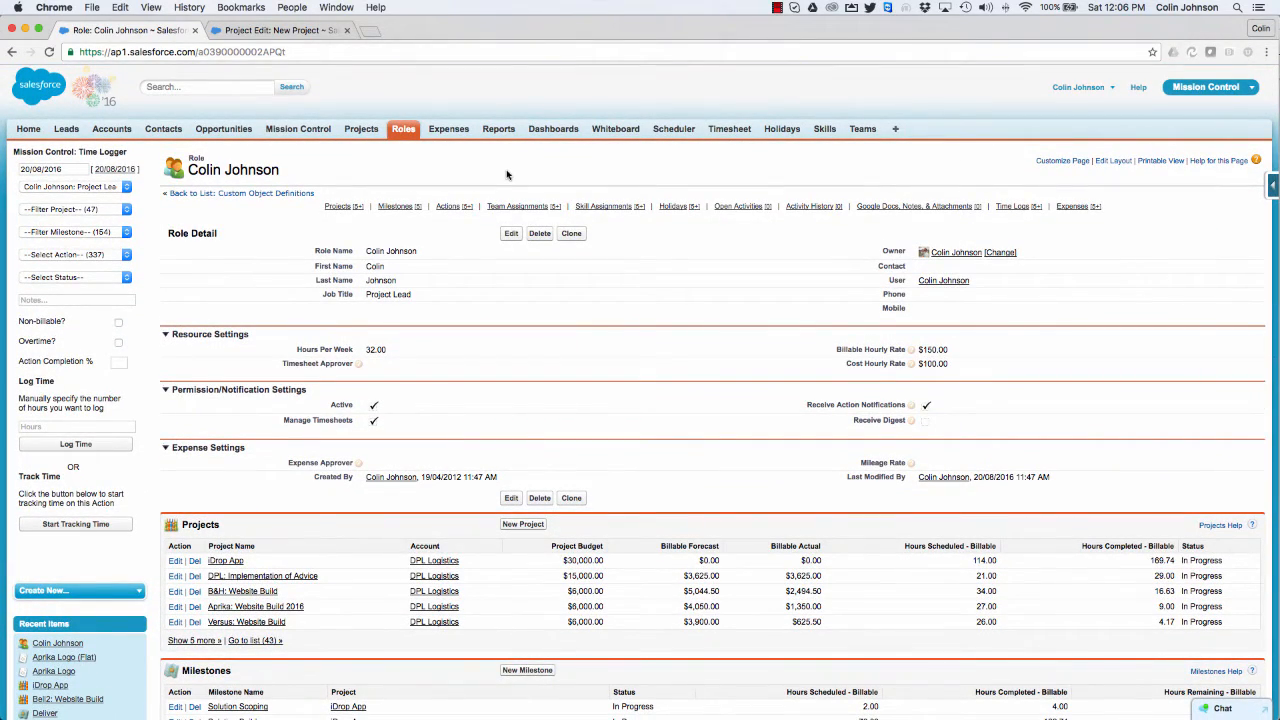
{"action": "left_click", "coordinate": [510, 234]}
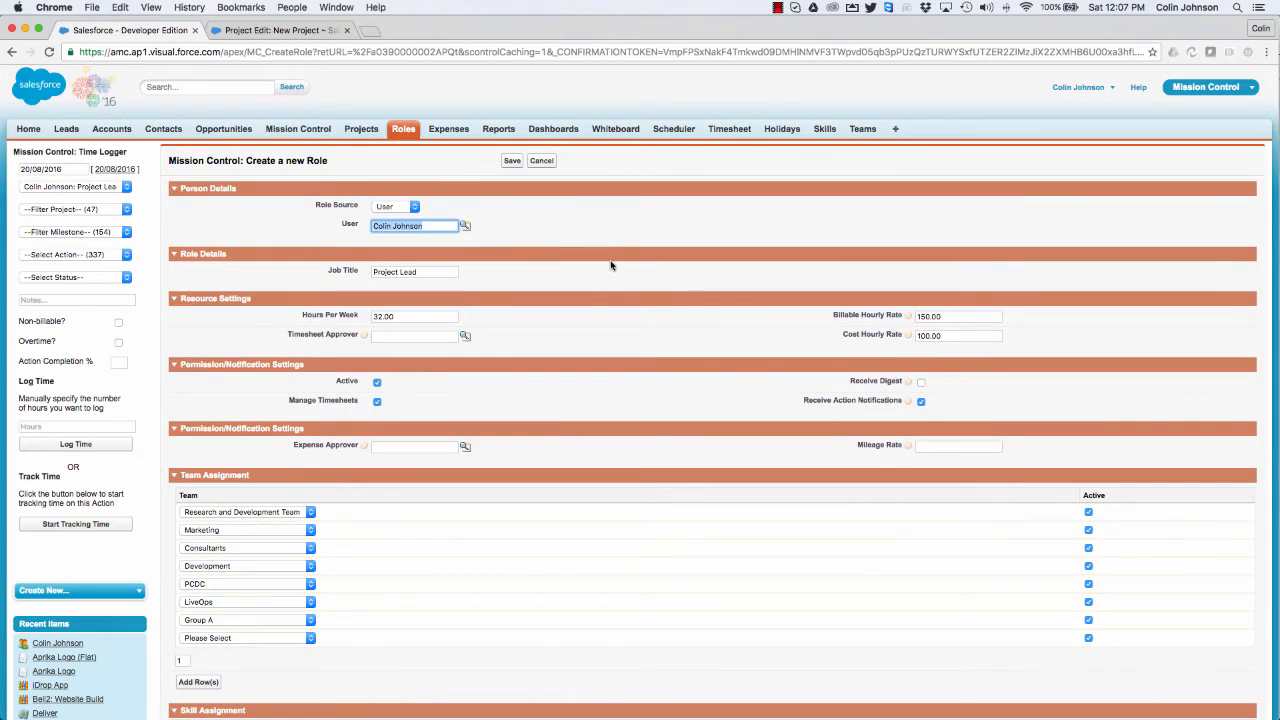
{"action": "scroll", "coordinate": [611, 265], "scroll_direction": "down", "scroll_amount": 10}
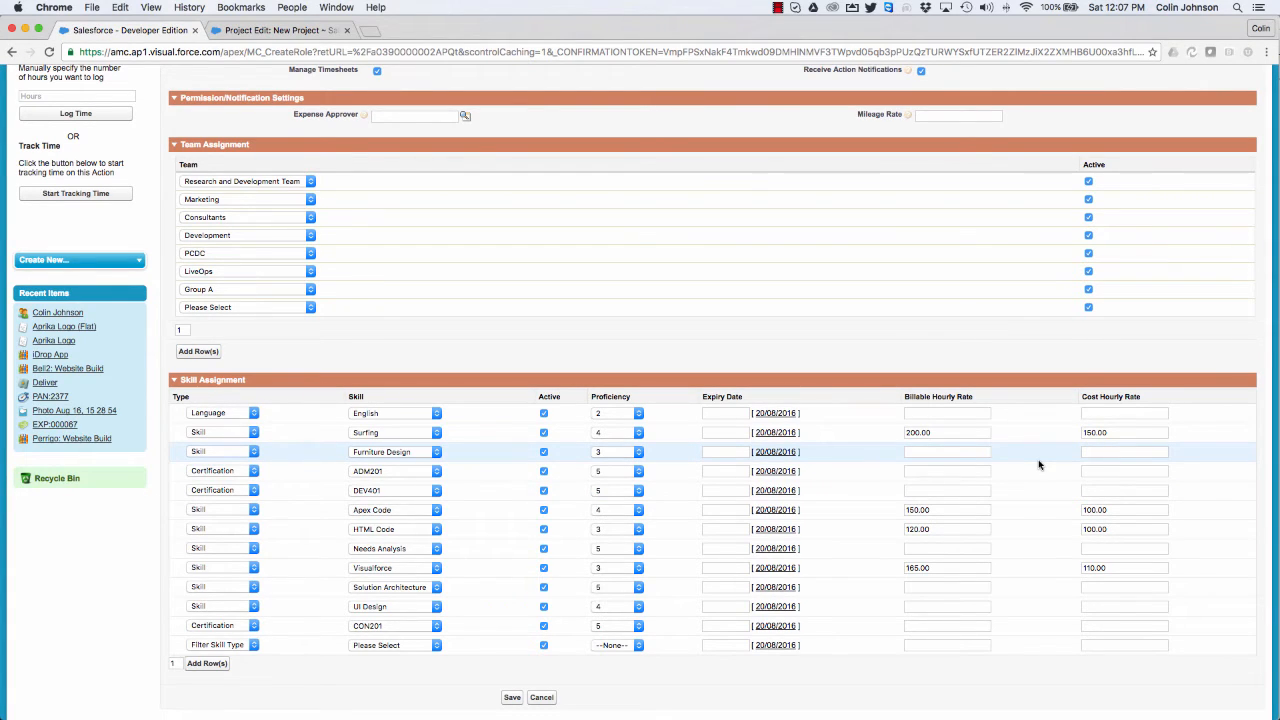
{"action": "scroll", "coordinate": [1039, 464], "scroll_direction": "up", "scroll_amount": 3}
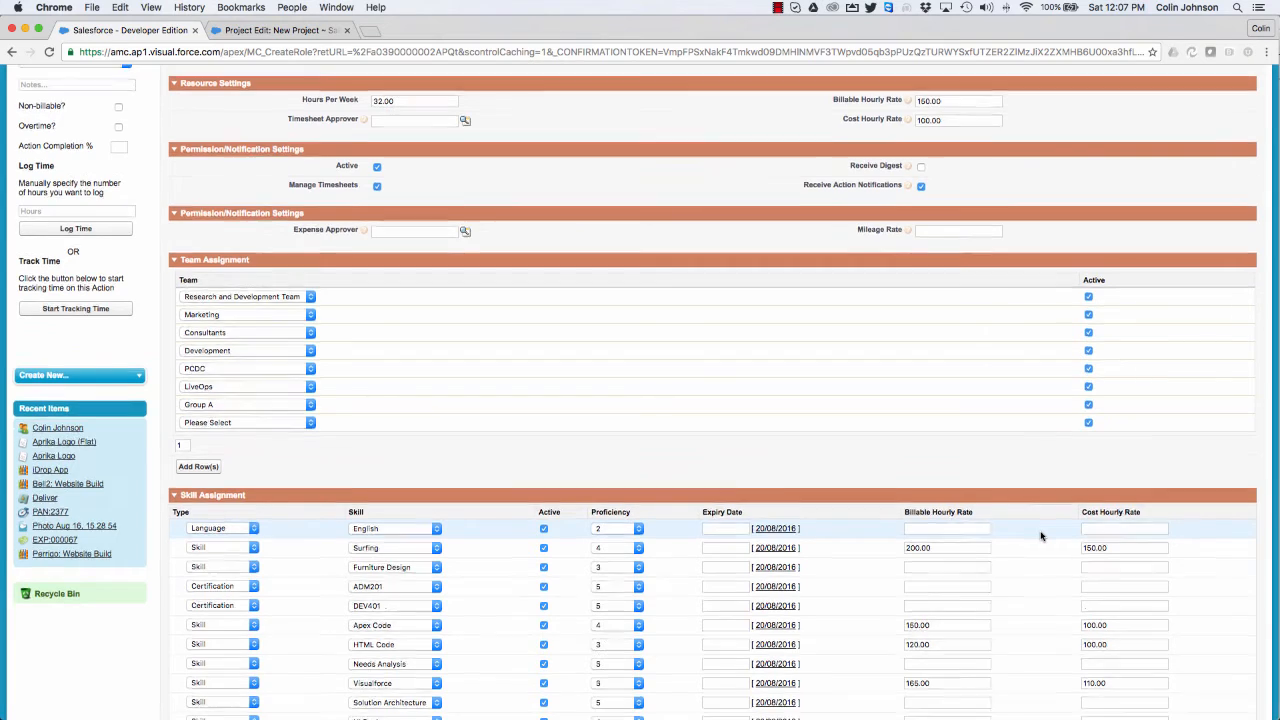
{"action": "scroll", "coordinate": [1040, 536], "scroll_direction": "down", "scroll_amount": 5}
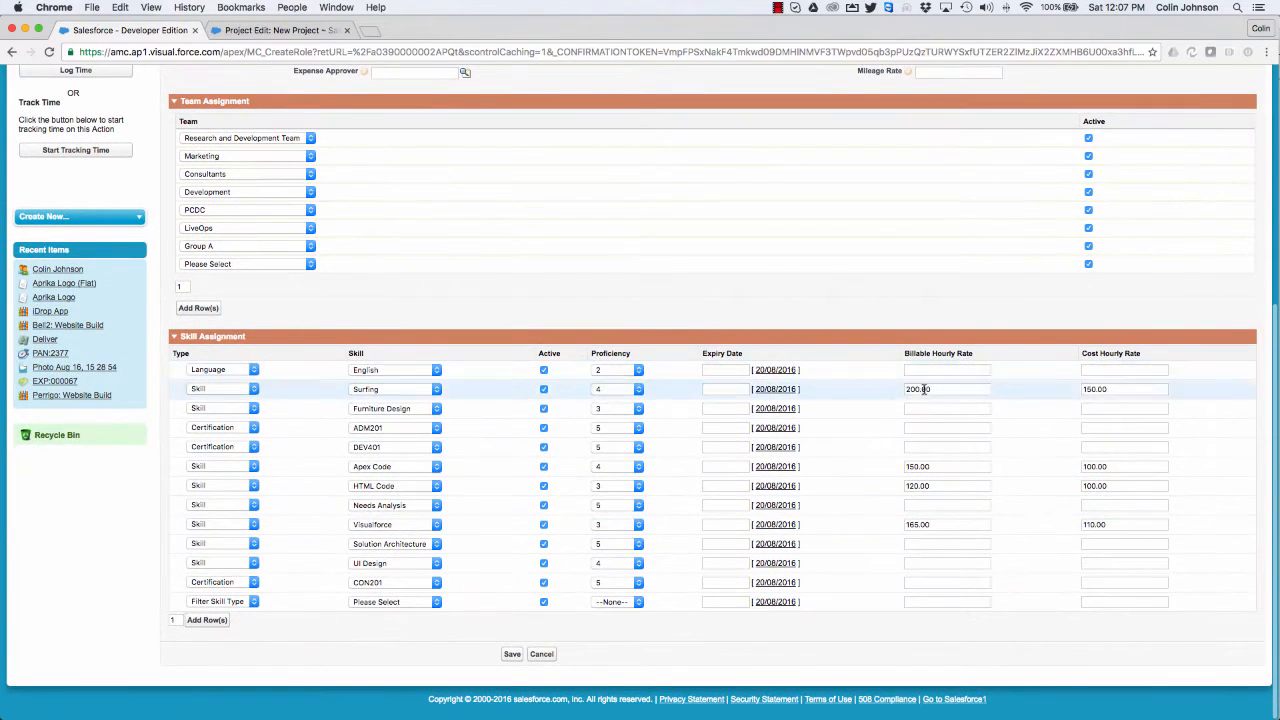
{"action": "left_click", "coordinate": [512, 655]}
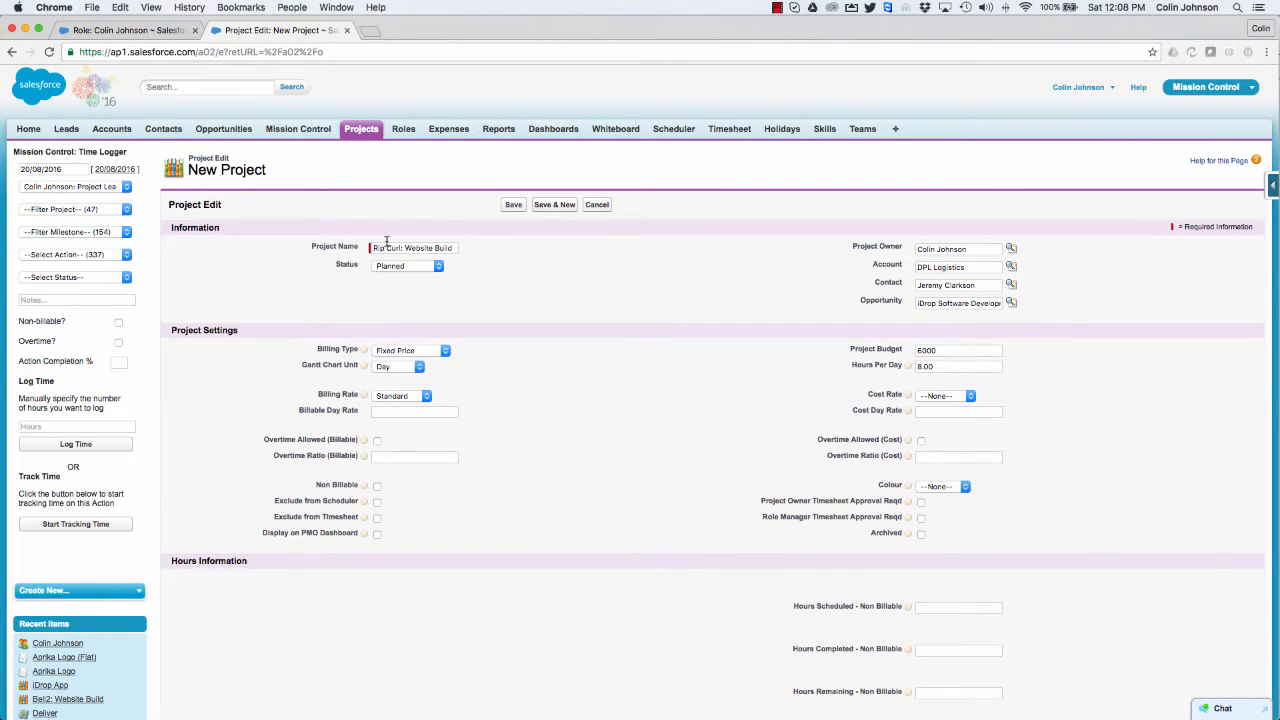
Step: Set both the billing rate and the cost rate of the Rip Curl: Website Build project to Skill-based and save the project
{"action": "left_click", "coordinate": [410, 397]}
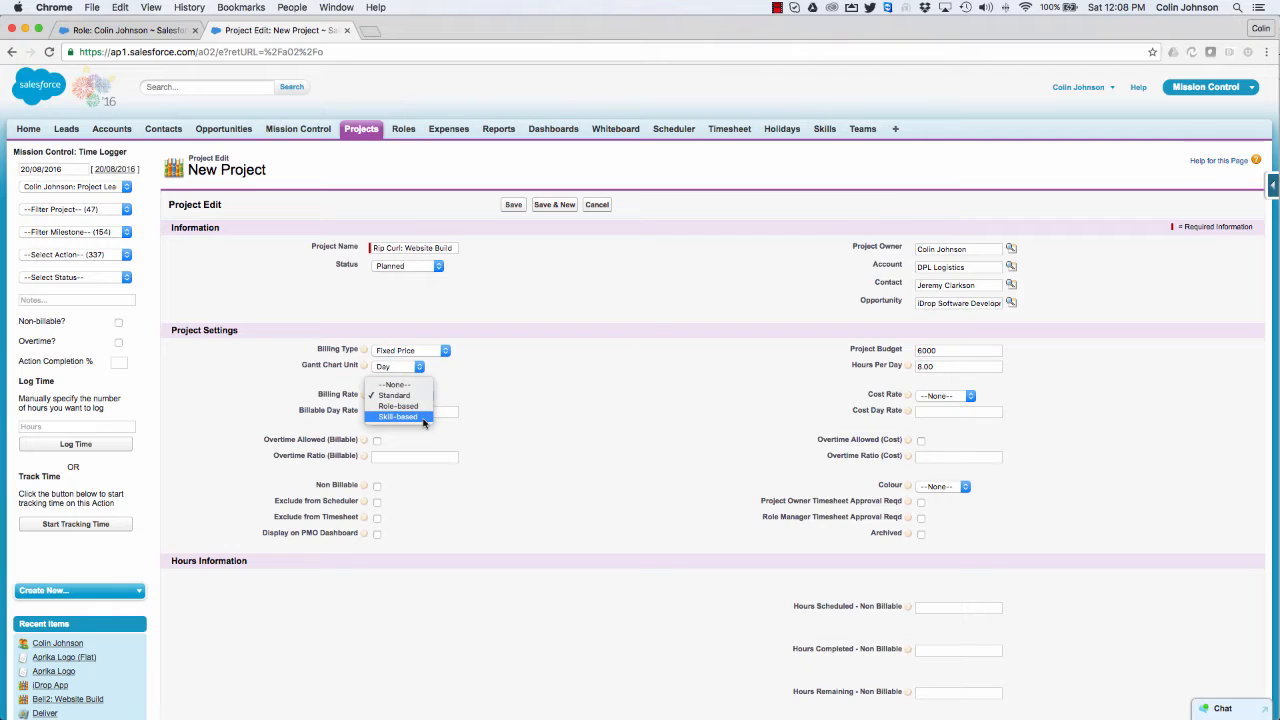
{"action": "left_click", "coordinate": [421, 417]}
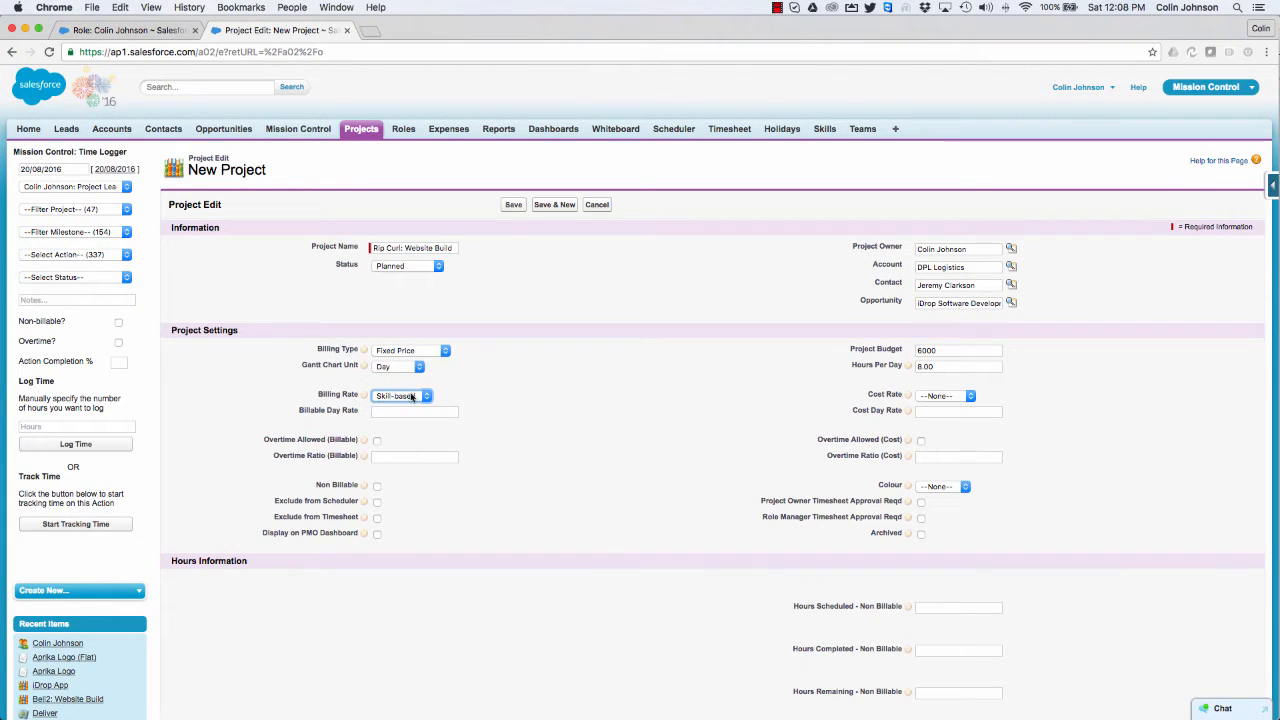
{"action": "left_click", "coordinate": [942, 397]}
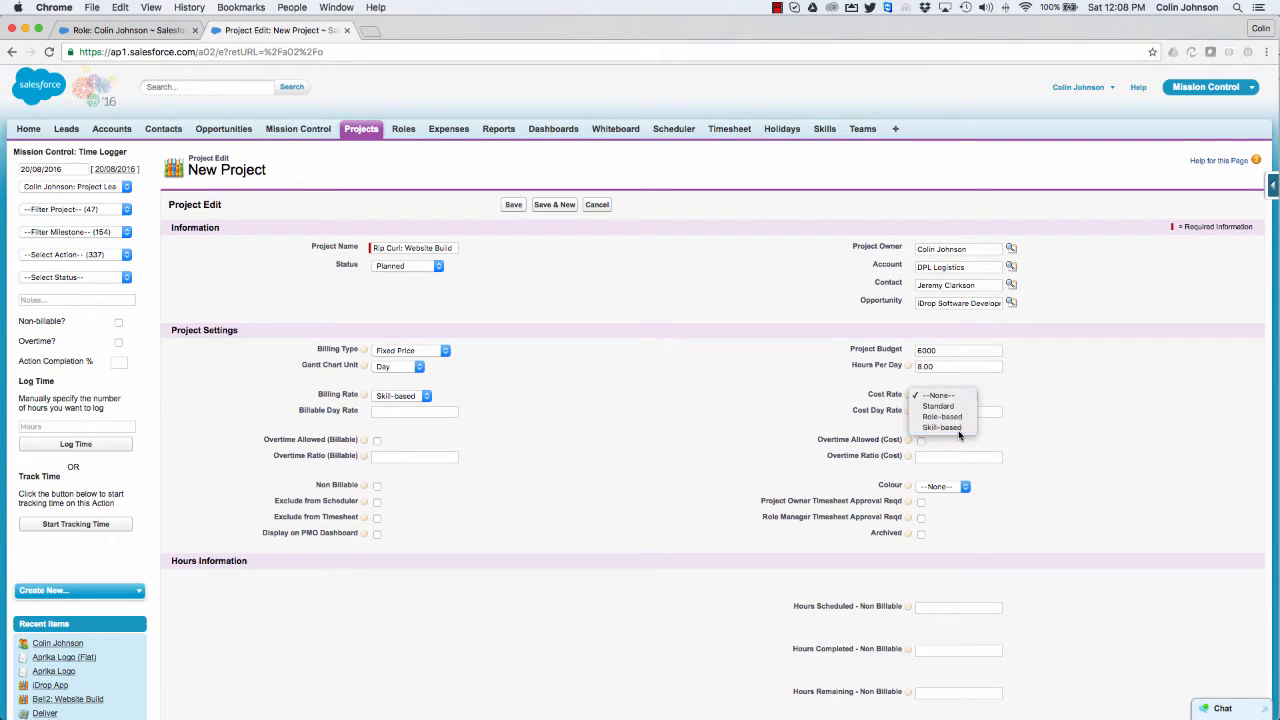
{"action": "left_click", "coordinate": [952, 428]}
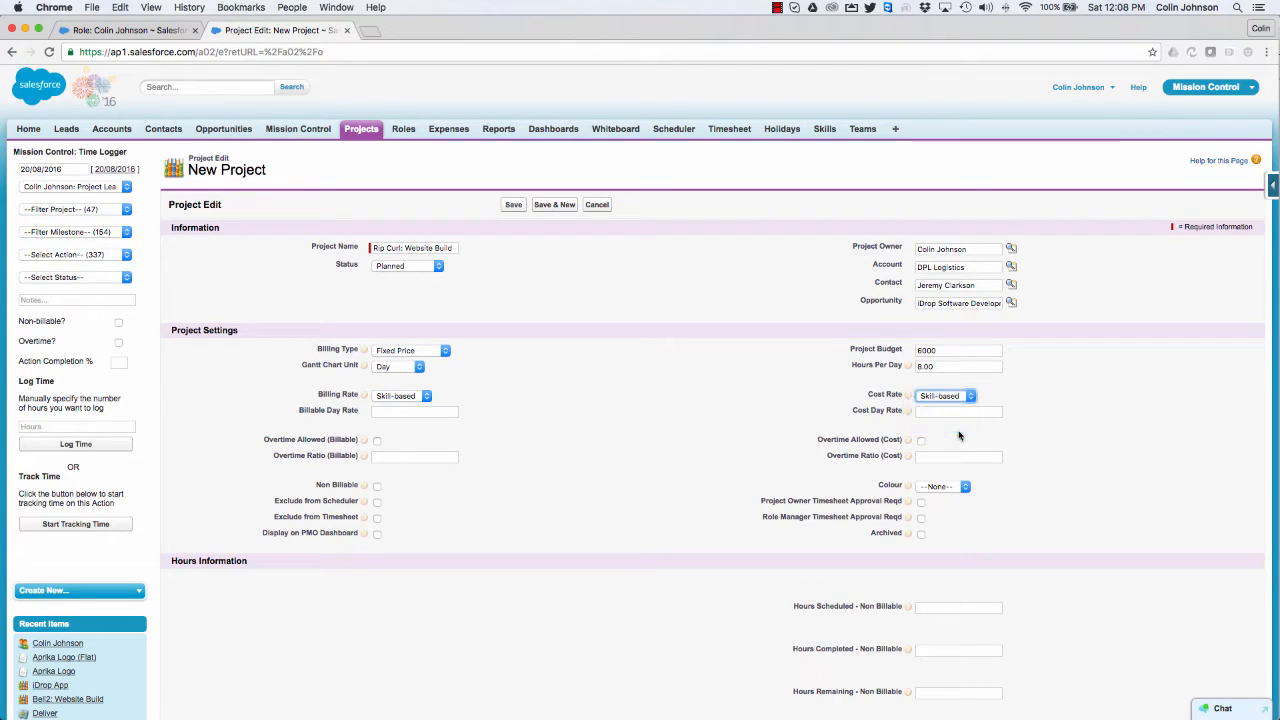
{"action": "left_click", "coordinate": [513, 205]}
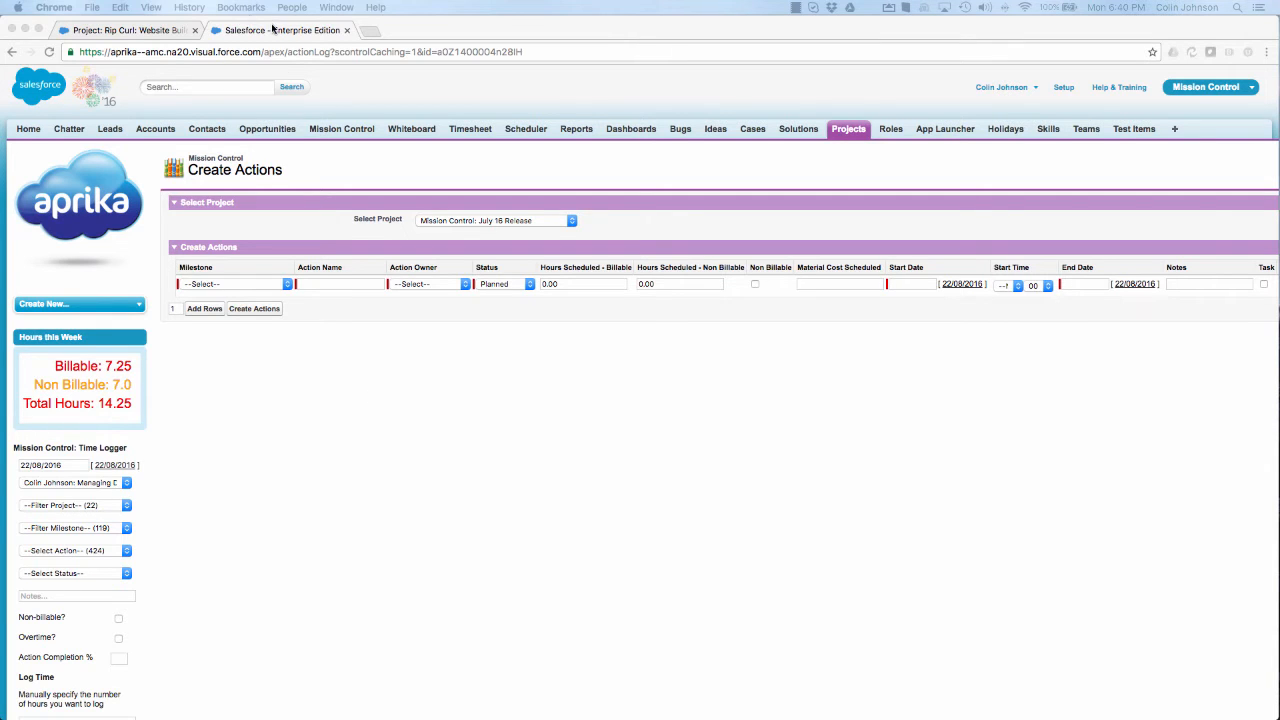
Step: Start creating actions for the Rip Curl: Website Build project and add 5 more action rows
{"action": "left_click", "coordinate": [135, 30]}
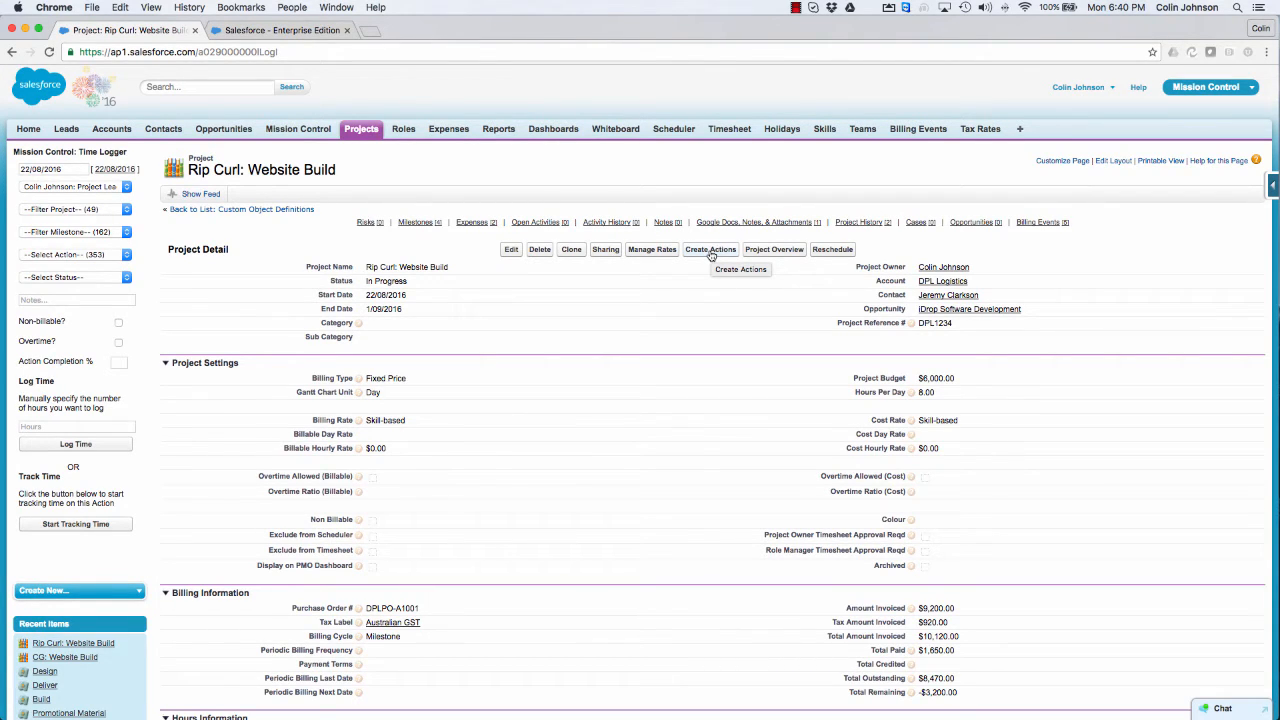
{"action": "left_click", "coordinate": [710, 252]}
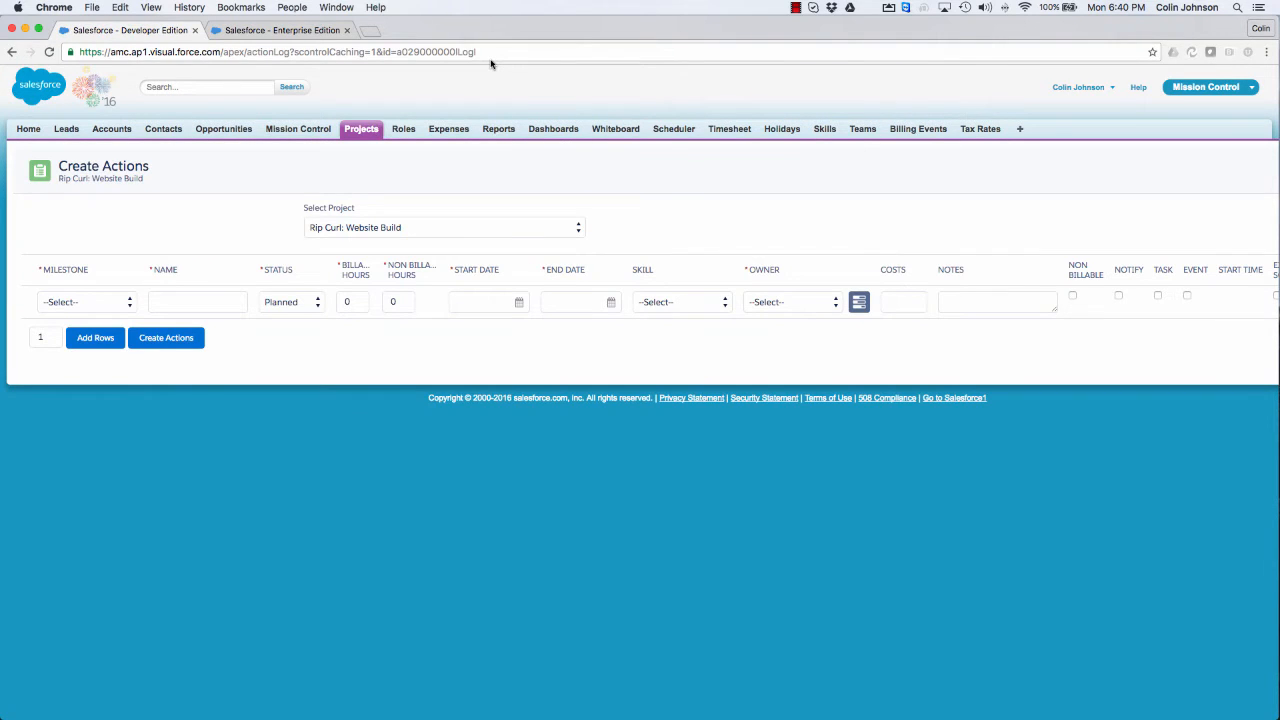
{"action": "left_click", "coordinate": [48, 337]}
{"action": "key", "text": "BackSpace"}
{"action": "type", "text": "5"}
{"action": "left_click", "coordinate": [94, 346]}
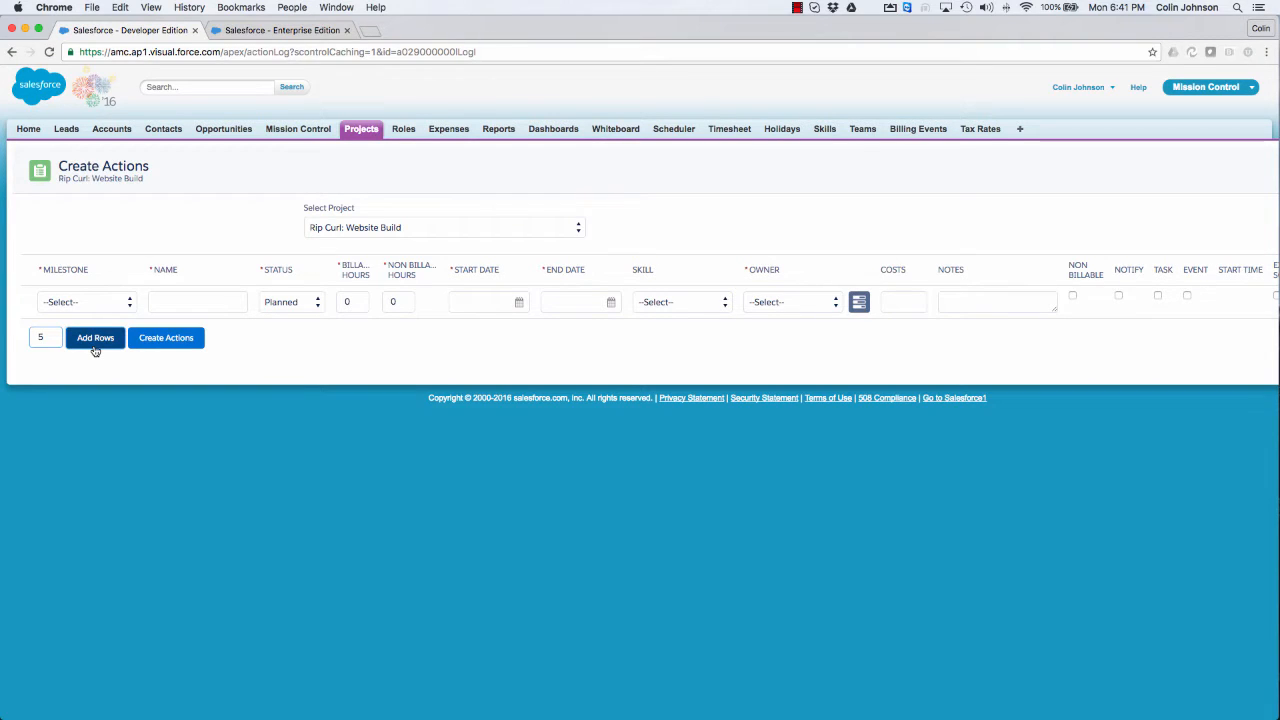
Step: Fill in the first action row with the Design milestone, the name Design Wireframe and the status Planned
{"action": "left_click", "coordinate": [78, 306]}
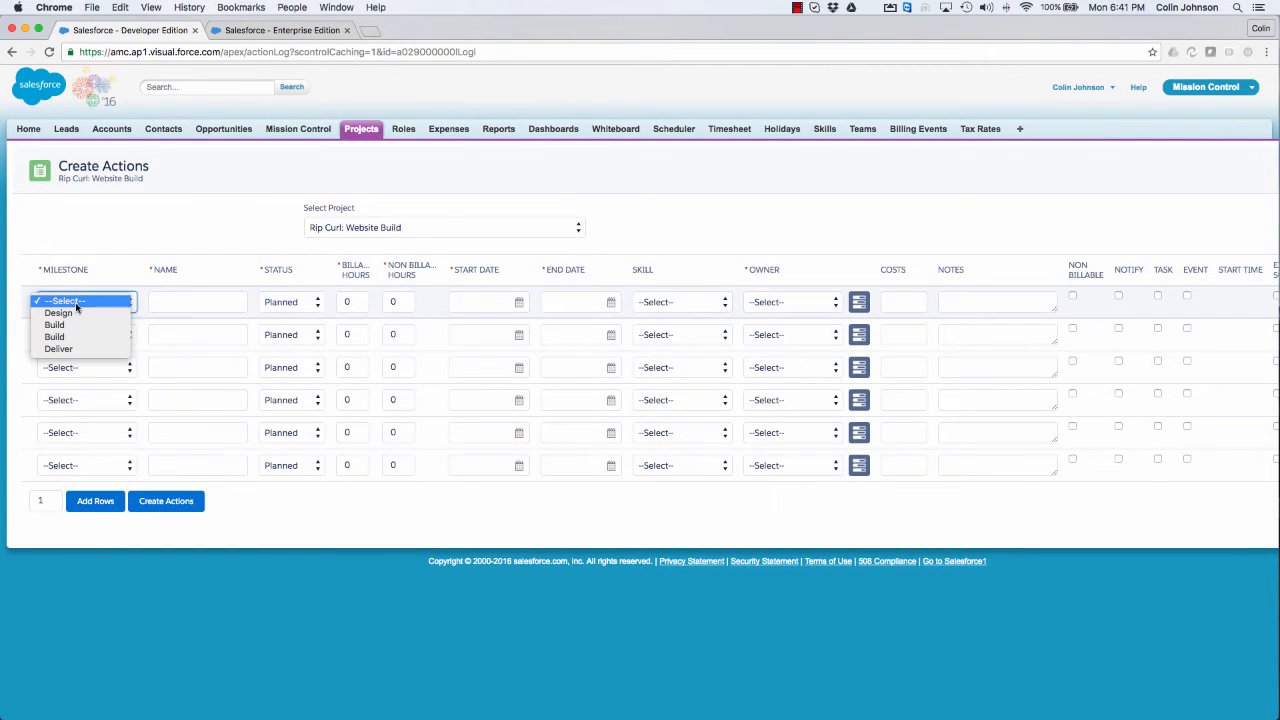
{"action": "left_click", "coordinate": [68, 316]}
{"action": "left_click", "coordinate": [190, 303]}
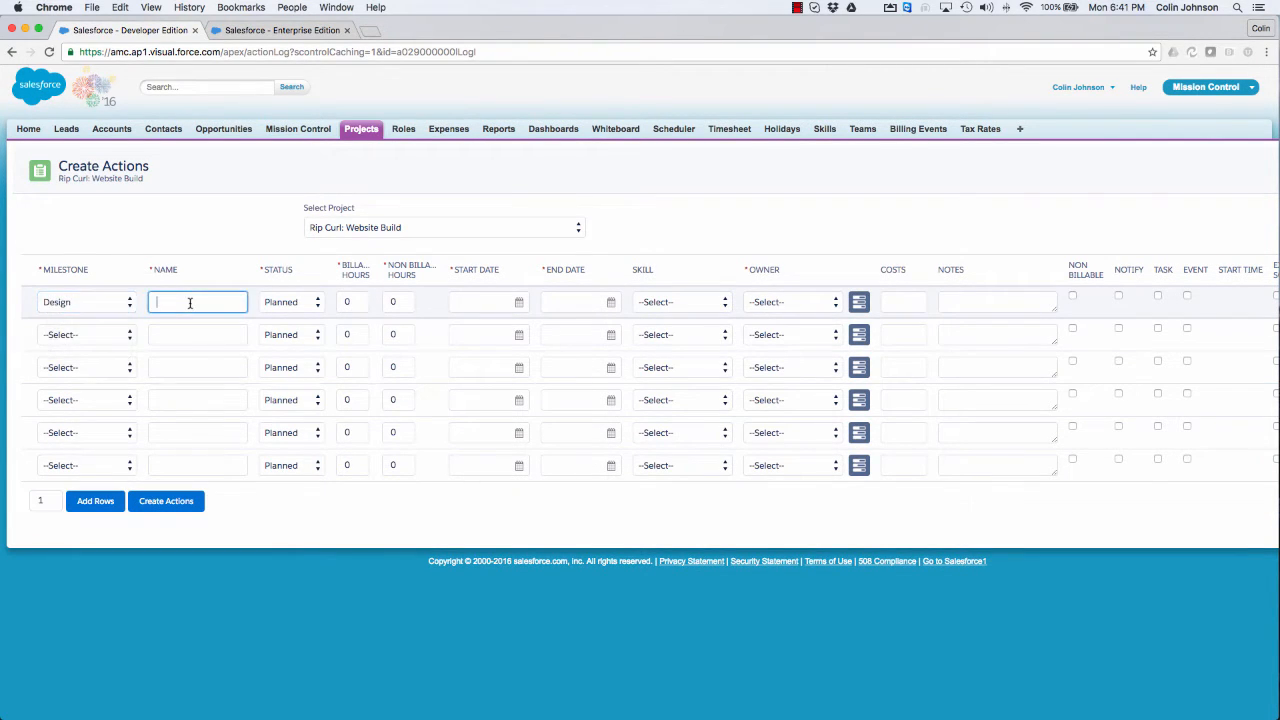
{"action": "type", "text": "Design Wireframe"}
{"action": "left_click", "coordinate": [292, 301]}
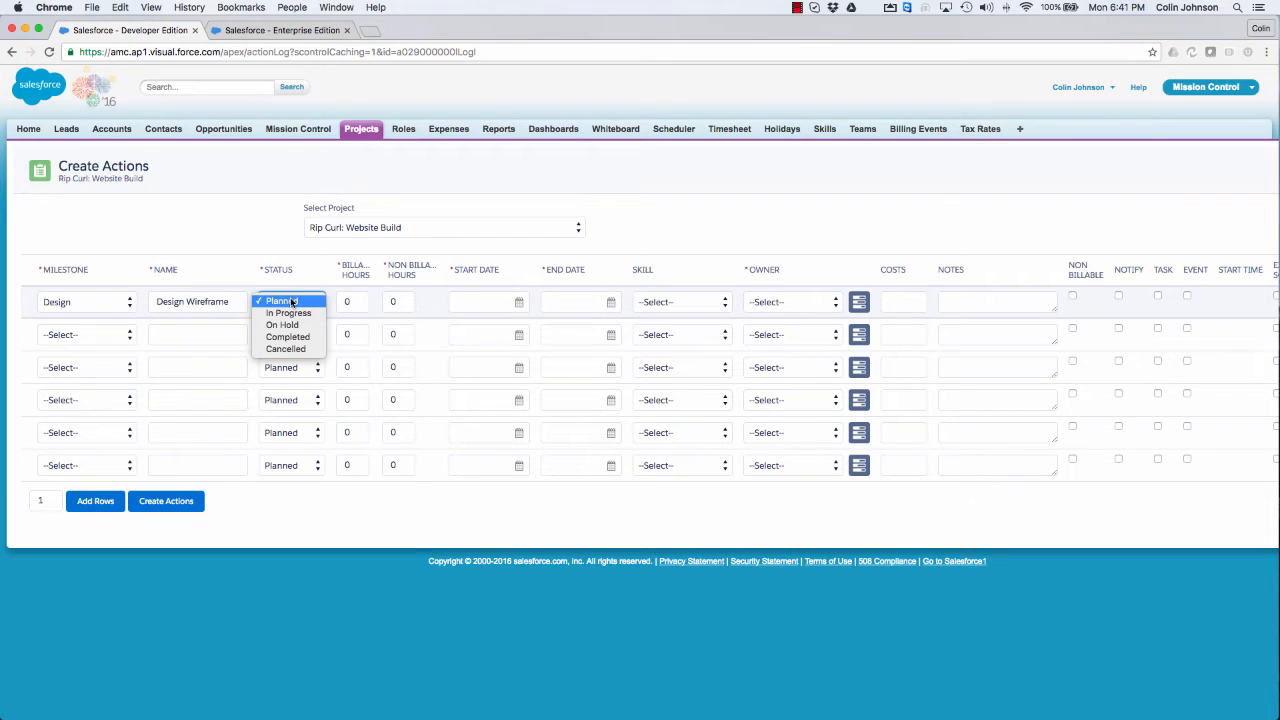
{"action": "left_click", "coordinate": [292, 301]}
Step: Give the Design Wireframe action 6 billable hours, a start date of 23/08/2016 and an end date of 24/08/2016
{"action": "left_click", "coordinate": [352, 301]}
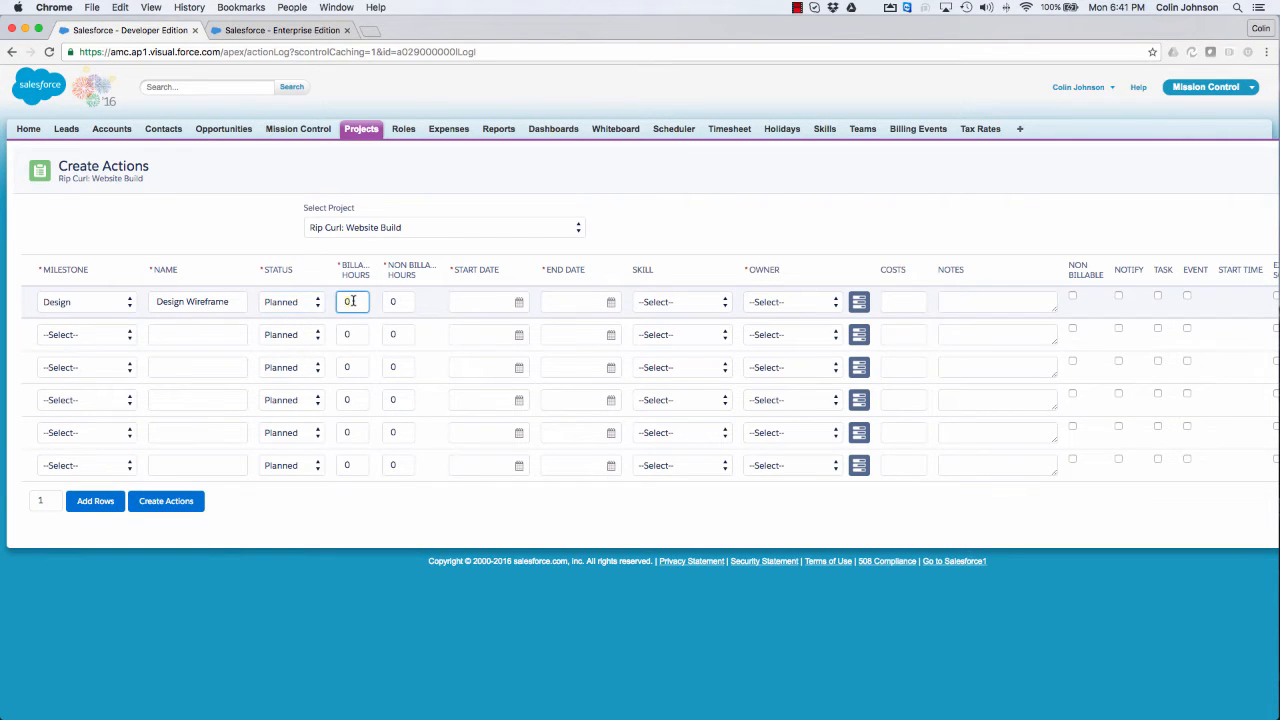
{"action": "key", "text": "BackSpace"}
{"action": "type", "text": "6"}
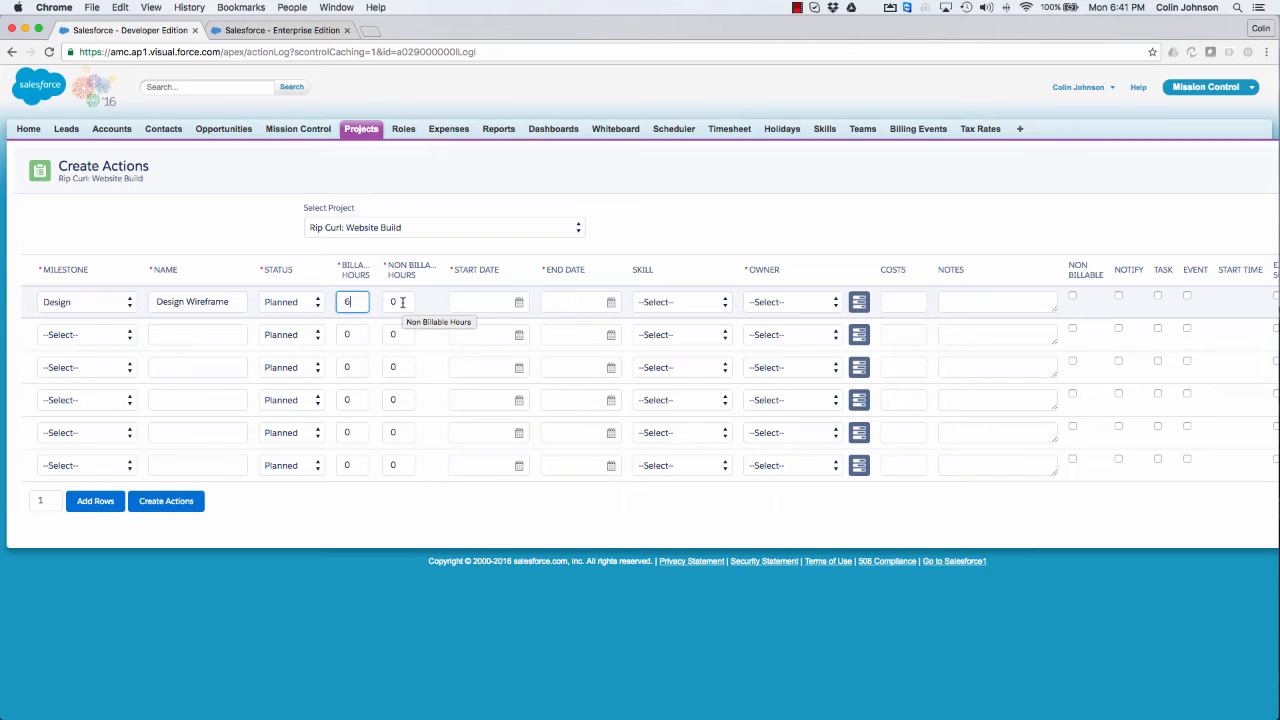
{"action": "left_click", "coordinate": [520, 306]}
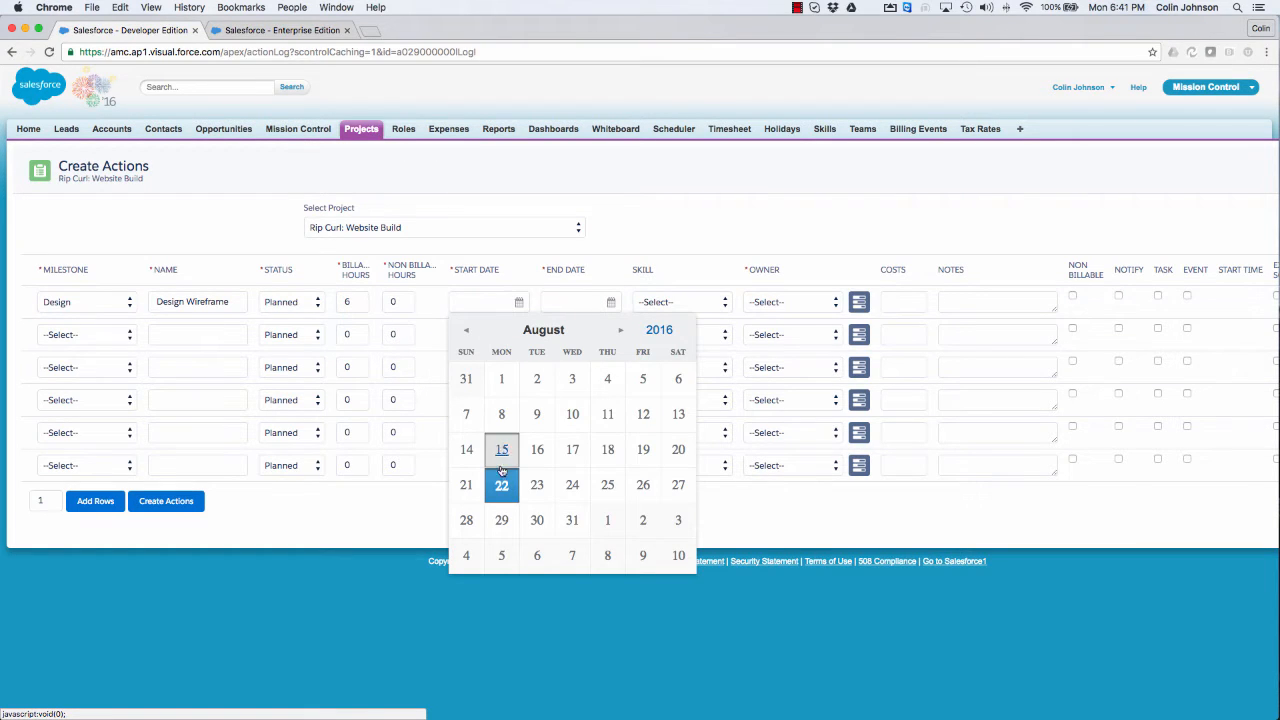
{"action": "left_click", "coordinate": [536, 486]}
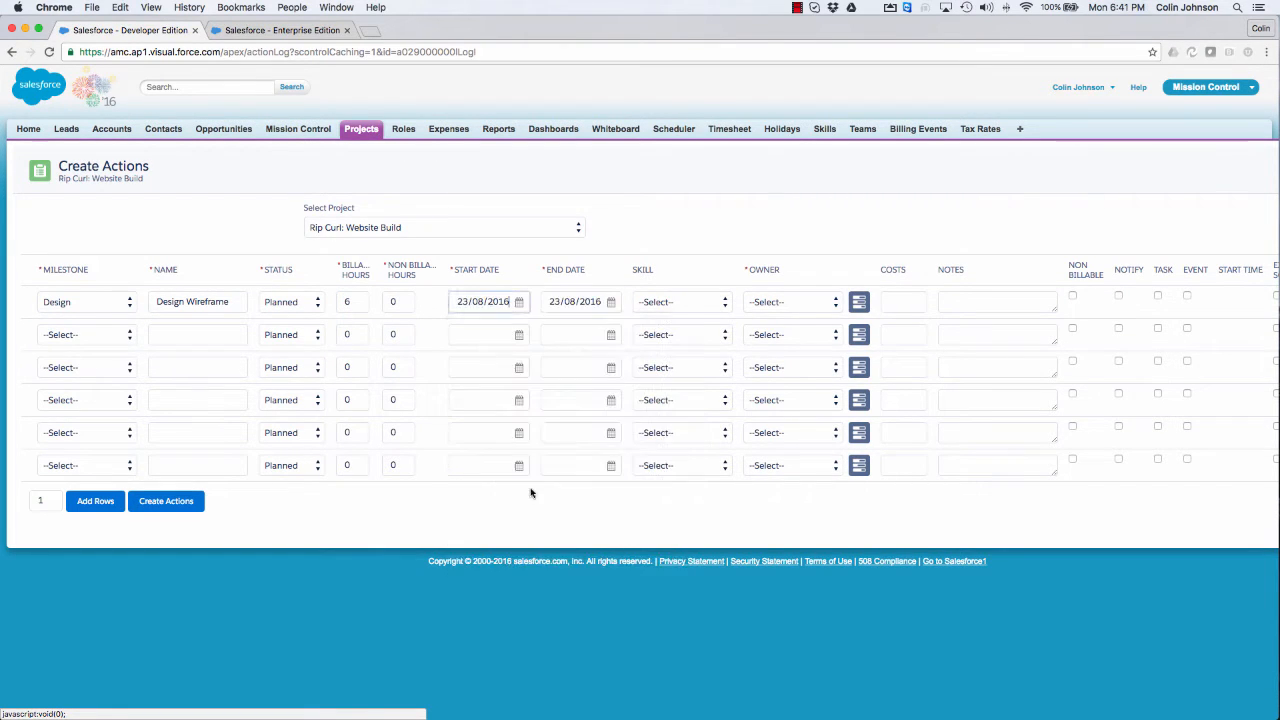
{"action": "left_click", "coordinate": [612, 307]}
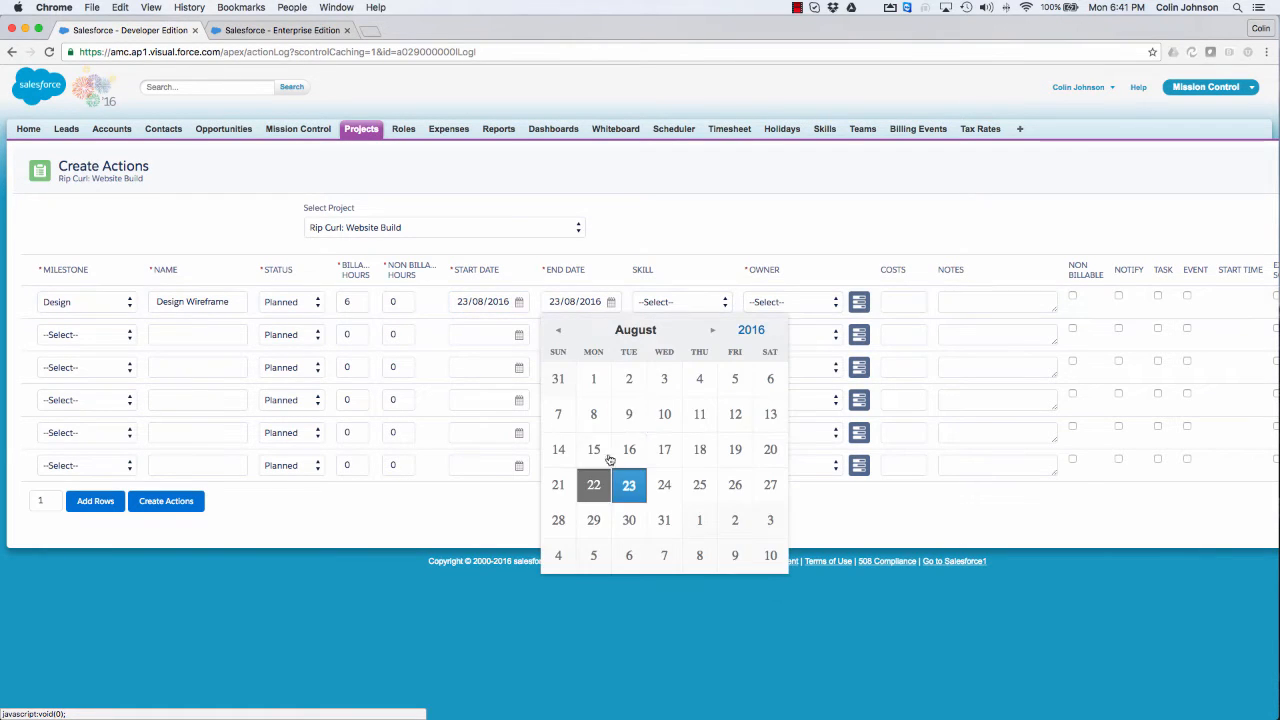
{"action": "left_click", "coordinate": [662, 486]}
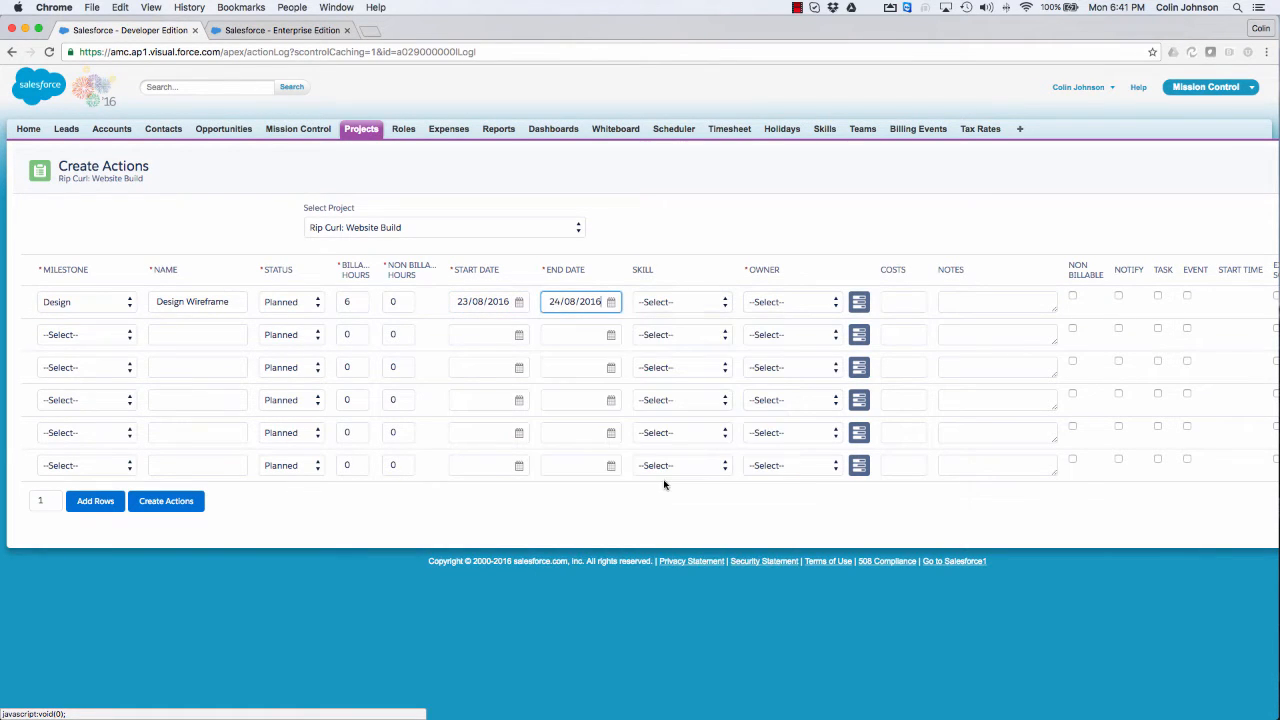
{"action": "left_click", "coordinate": [694, 208]}
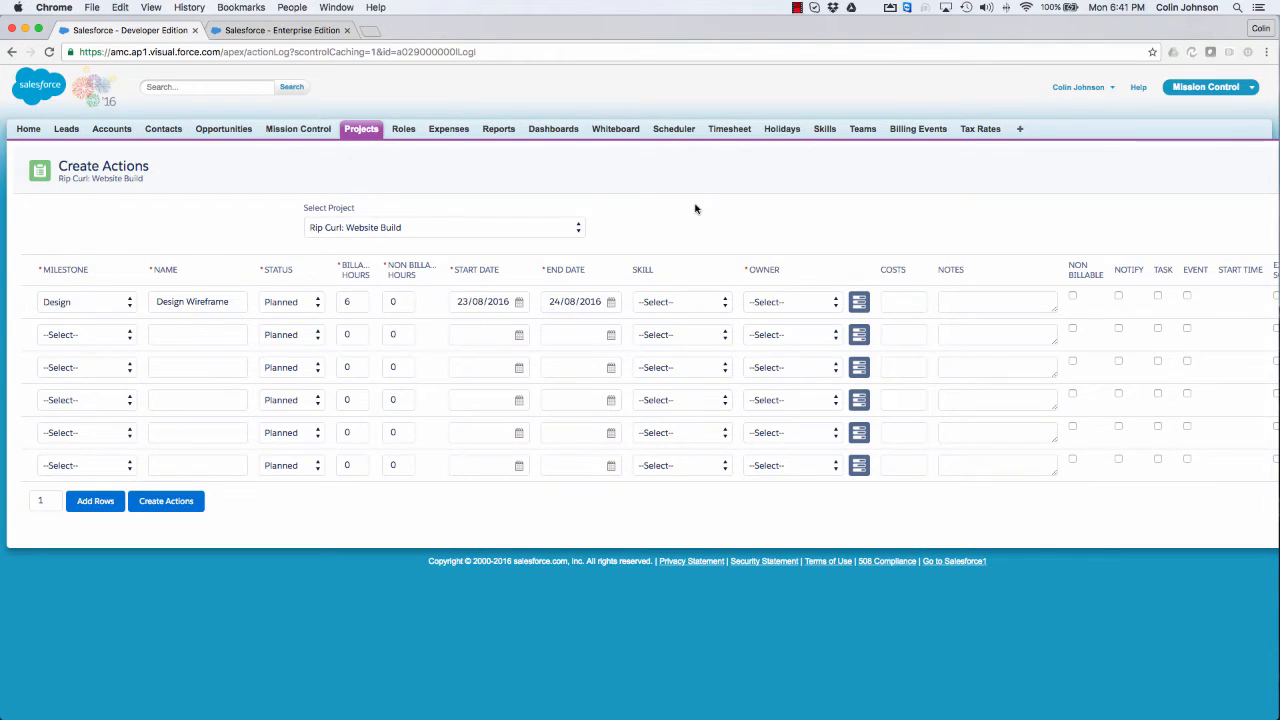
Step: Set the Design Wireframe action's required skill to ADM201 and open the Assignment Wizard for its owner
{"action": "left_click", "coordinate": [676, 302]}
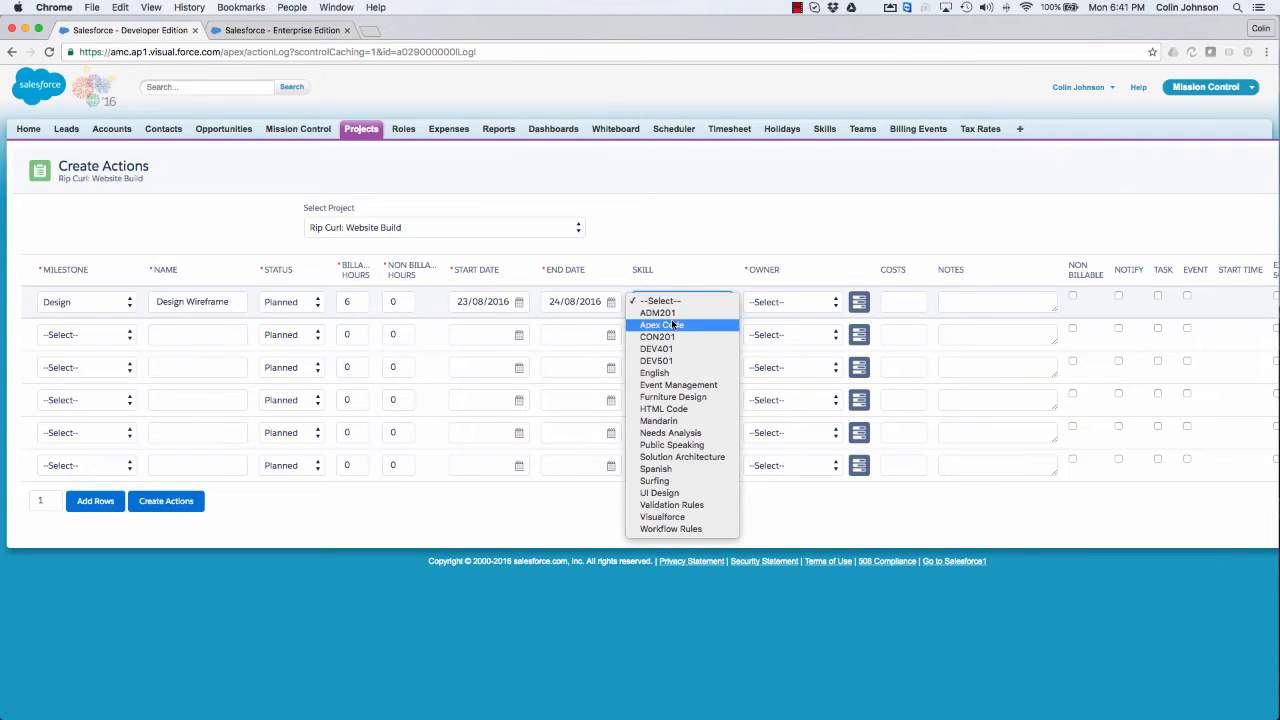
{"action": "left_click", "coordinate": [673, 313]}
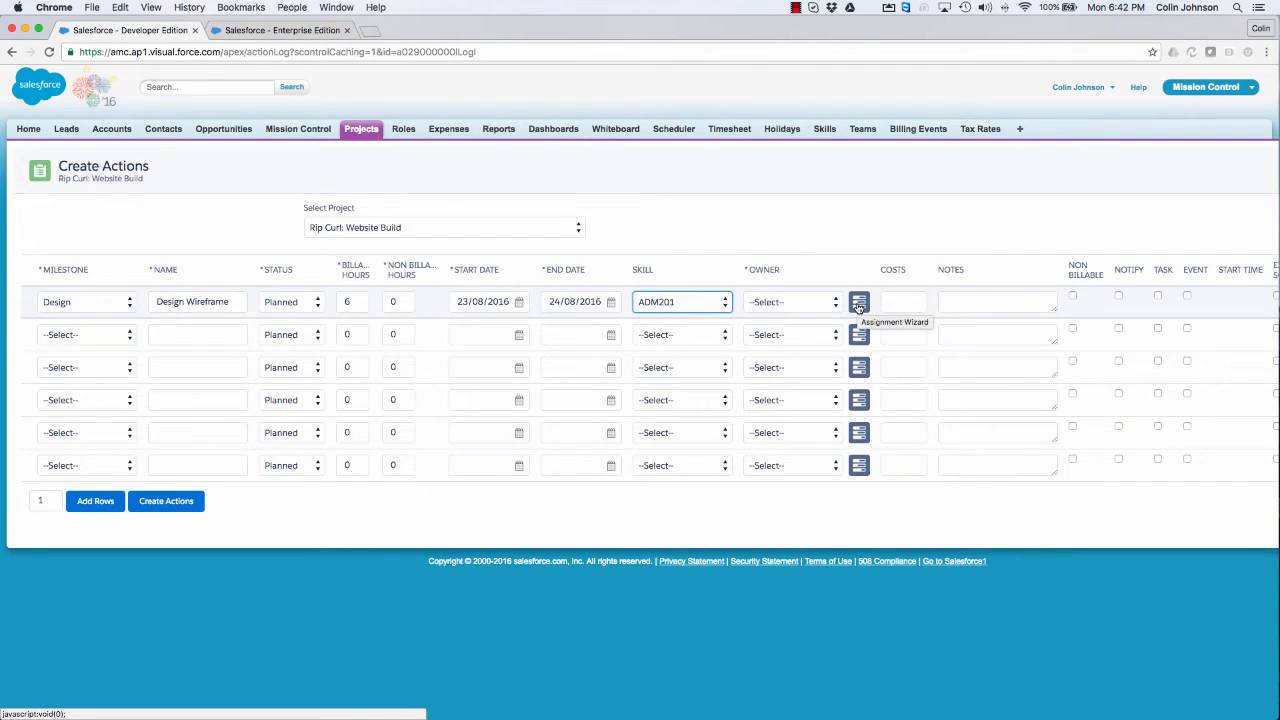
{"action": "left_click", "coordinate": [810, 301]}
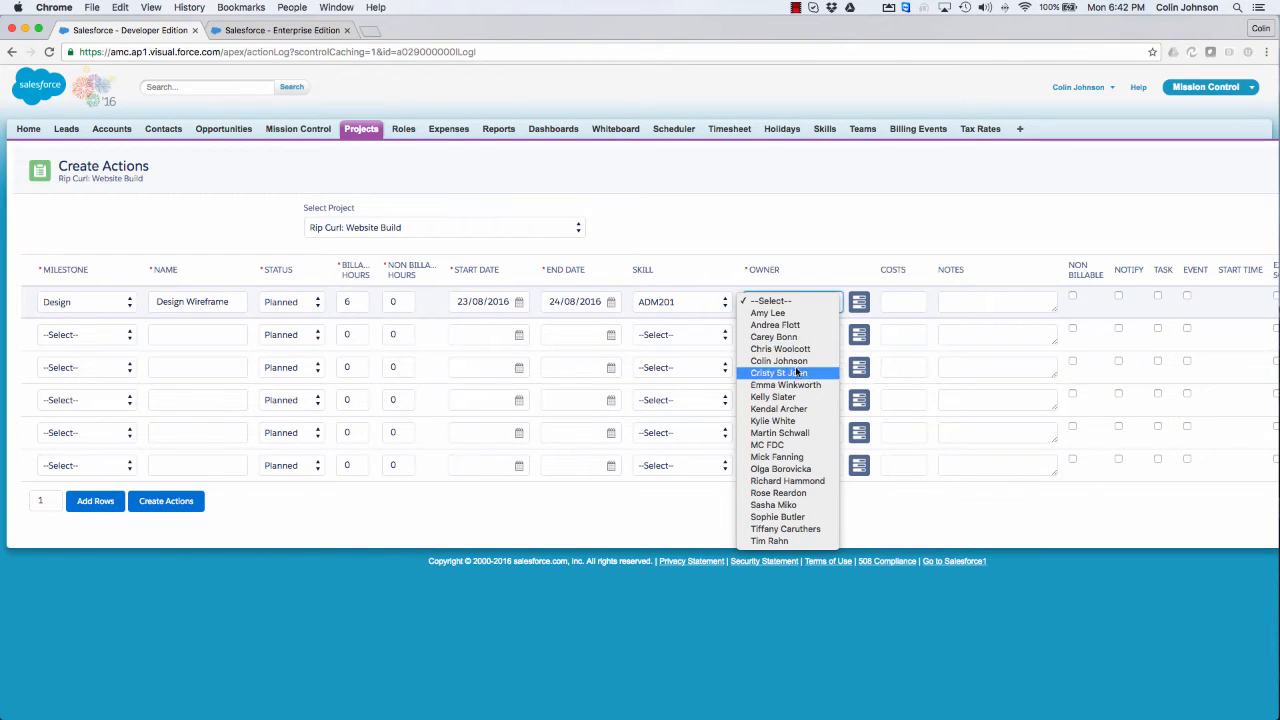
{"action": "left_click", "coordinate": [827, 253]}
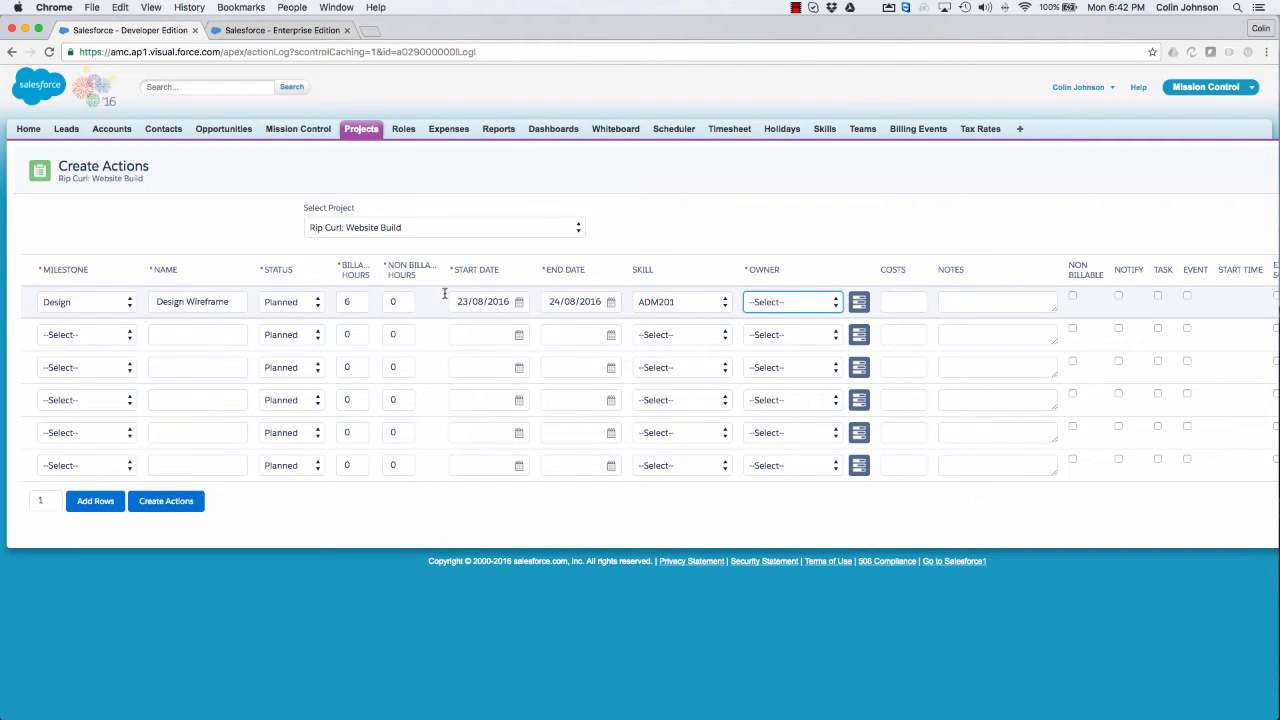
{"action": "left_click", "coordinate": [857, 306]}
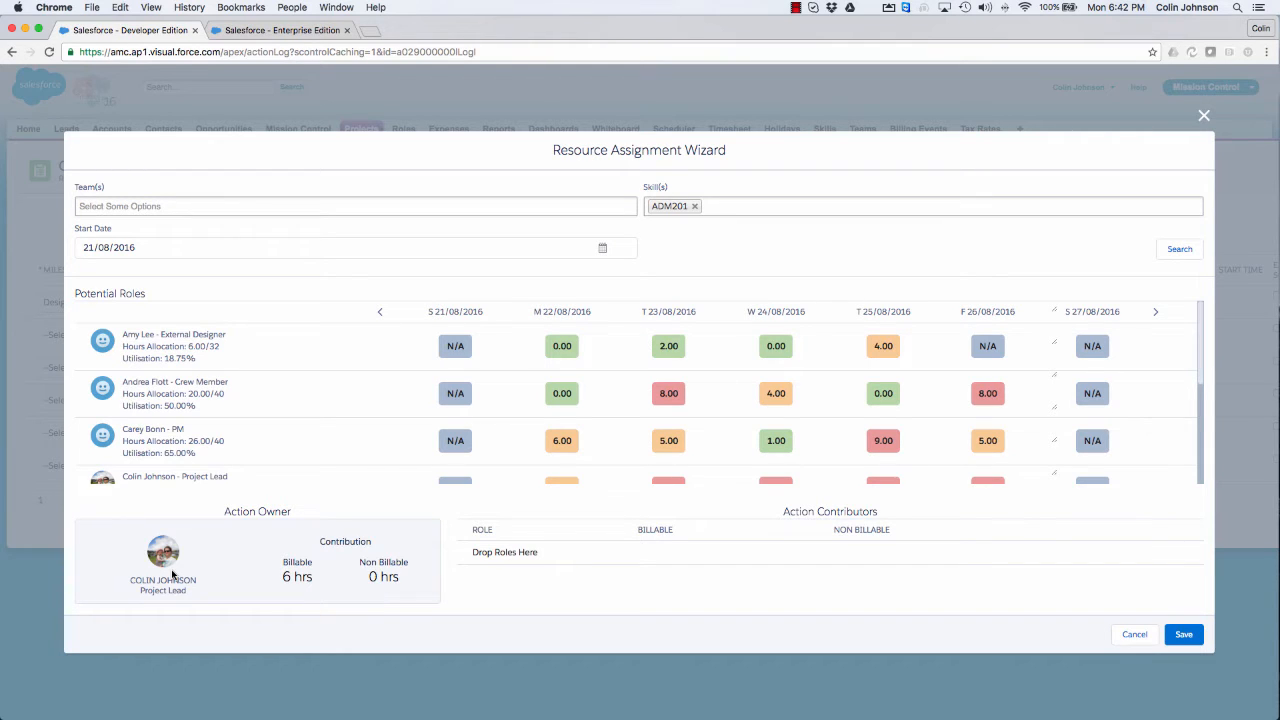
Step: Examine the available team and skill filters and the potential roles' daily availability for the week starting 21/08/2016
{"action": "left_click", "coordinate": [92, 206]}
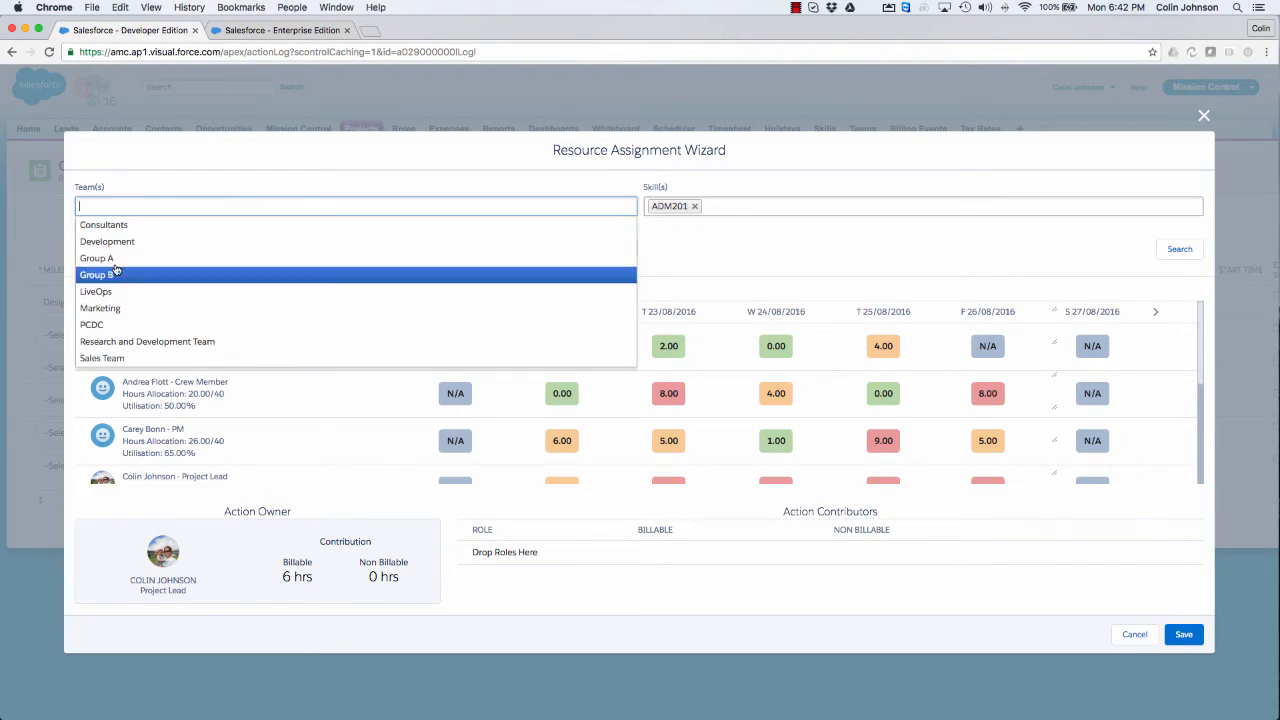
{"action": "left_click", "coordinate": [157, 186]}
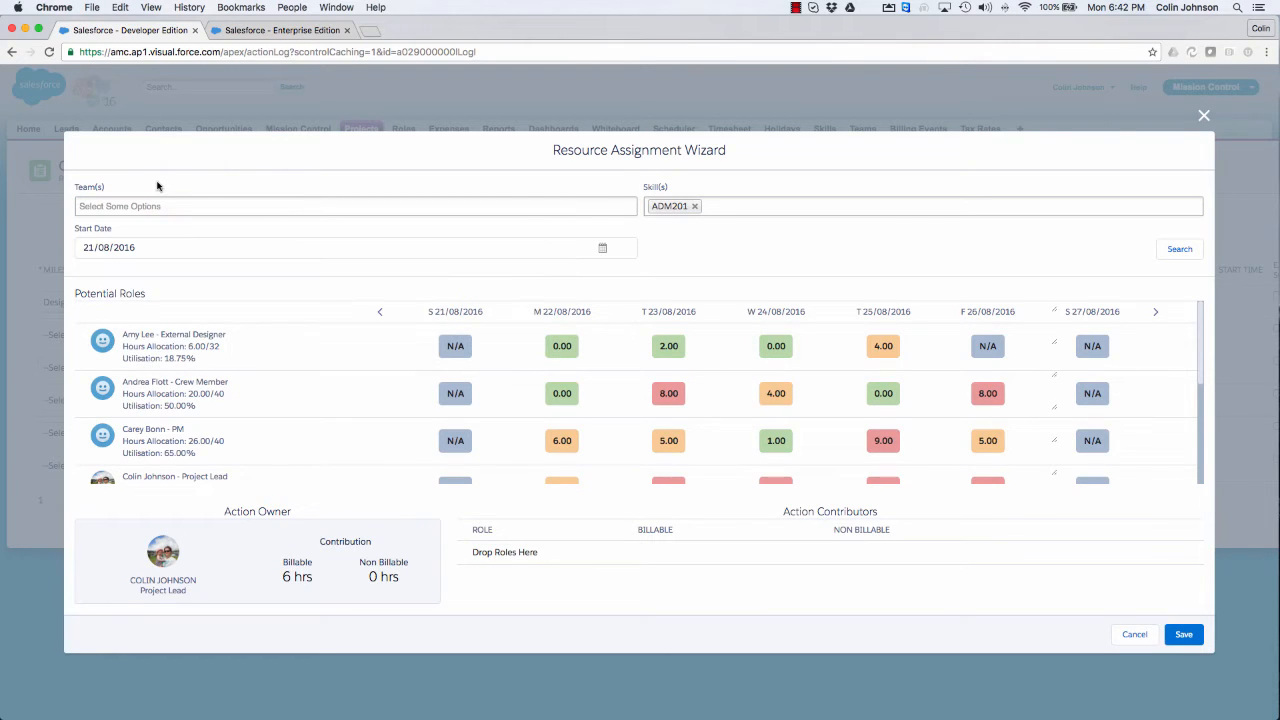
{"action": "left_click", "coordinate": [722, 204]}
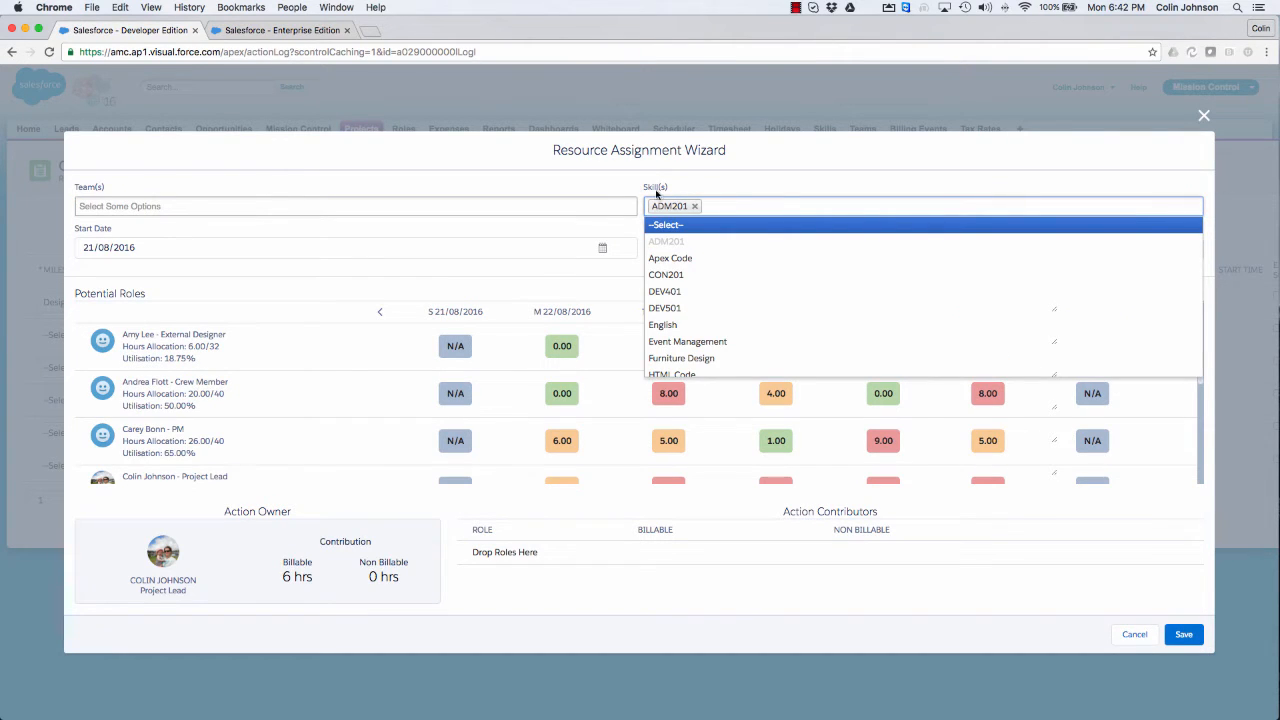
{"action": "left_click", "coordinate": [606, 186]}
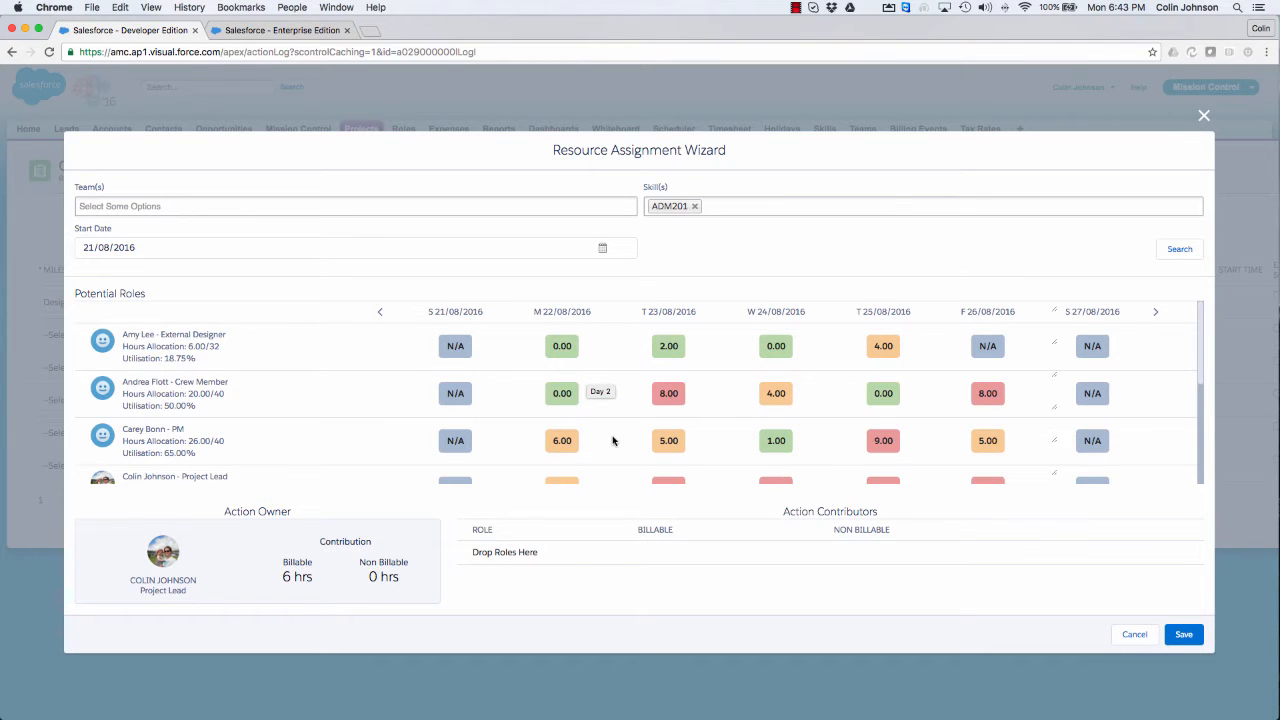
{"action": "scroll", "coordinate": [613, 440], "scroll_direction": "down", "scroll_amount": 2}
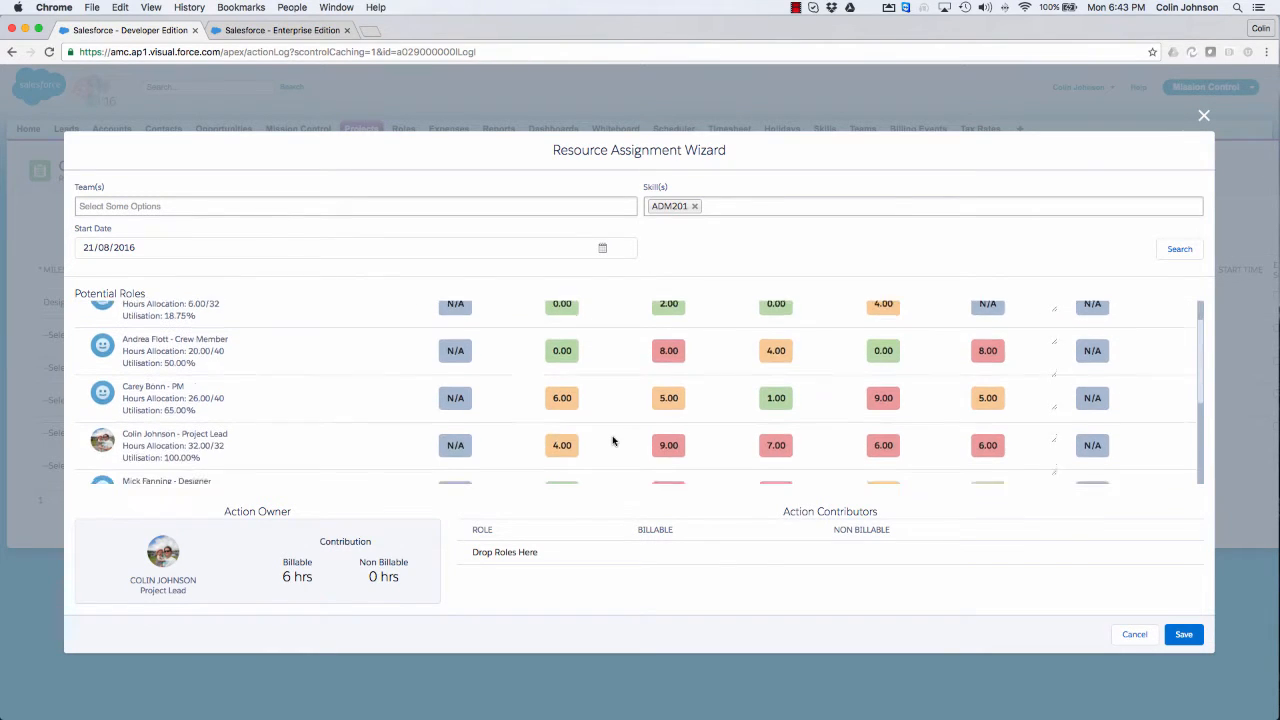
{"action": "scroll", "coordinate": [613, 440], "scroll_direction": "down", "scroll_amount": 1}
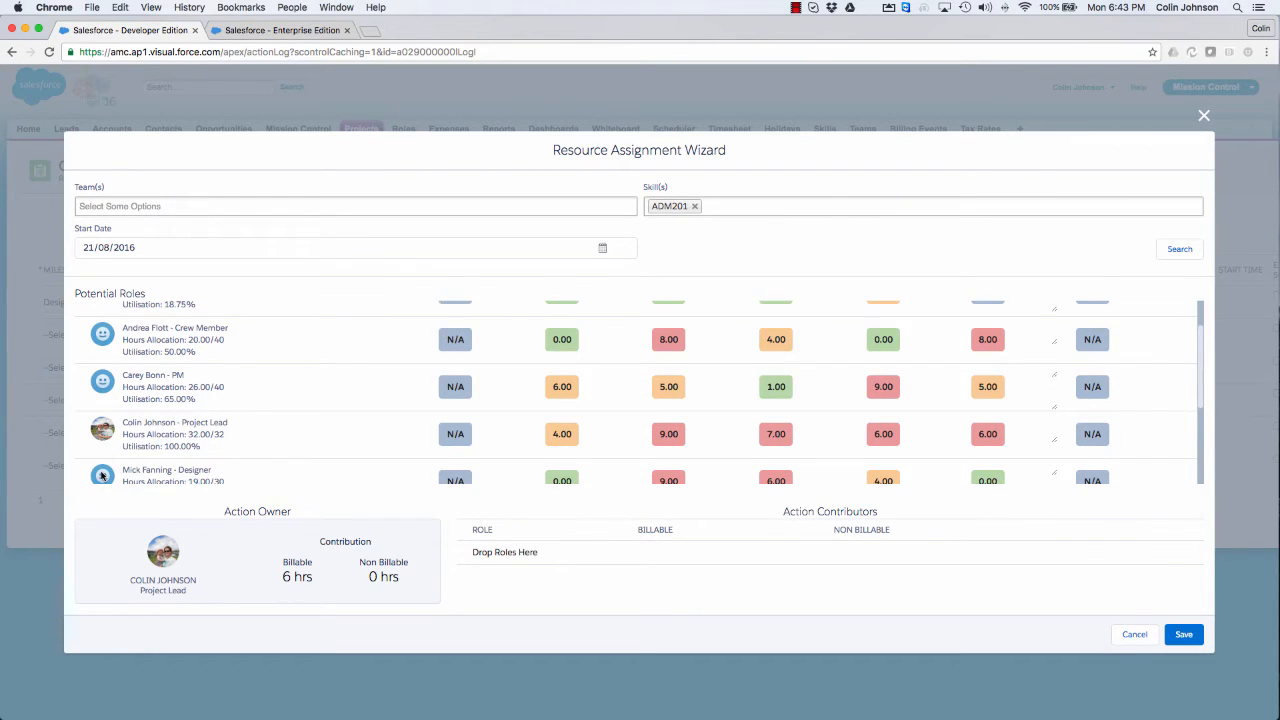
Step: Try the Designer as the Design Wireframe action's owner, and put the Project Lead back as owner
{"action": "left_click_drag", "start_coordinate": [102, 476], "coordinate": [156, 561]}
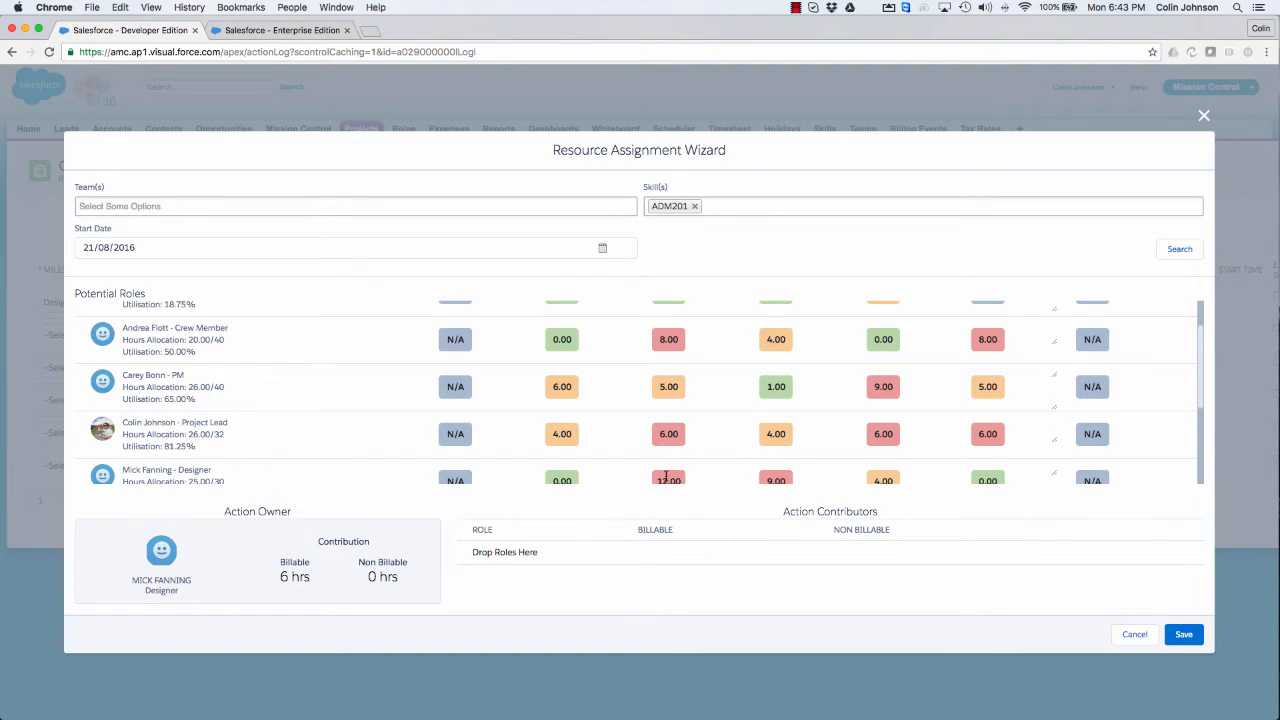
{"action": "scroll", "coordinate": [678, 455], "scroll_direction": "down", "scroll_amount": 1}
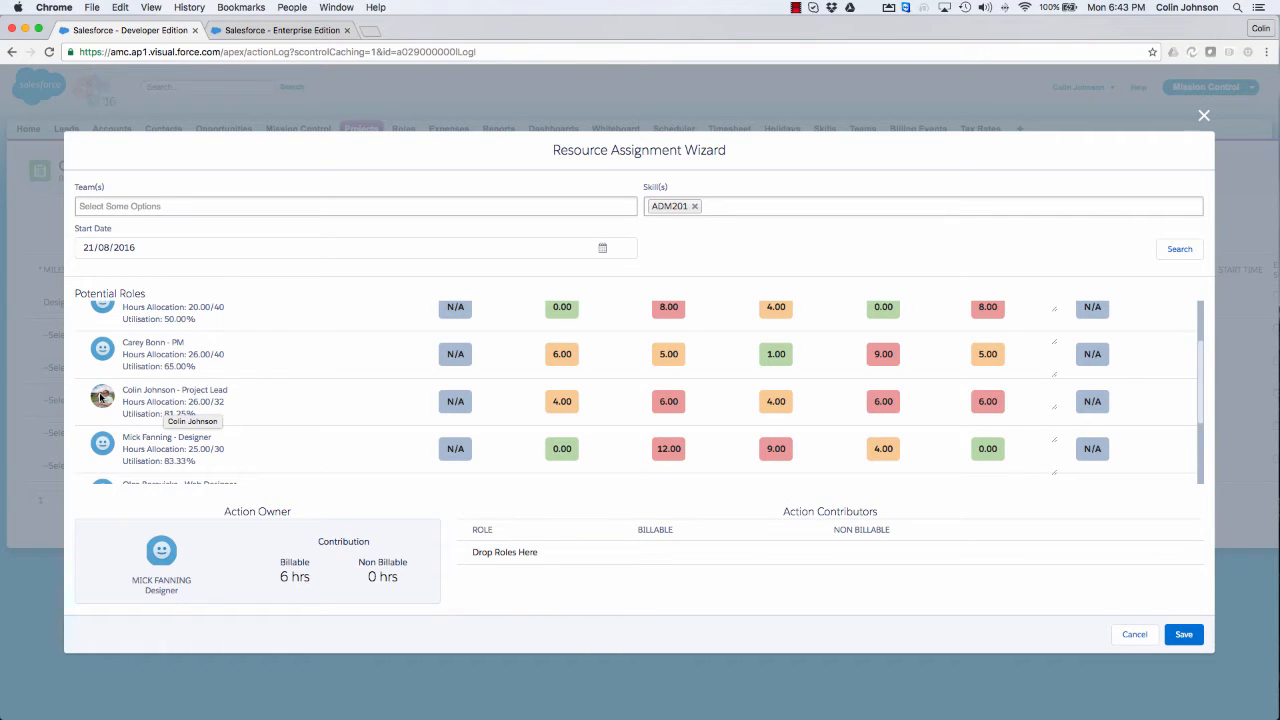
{"action": "left_click_drag", "start_coordinate": [101, 397], "coordinate": [152, 558]}
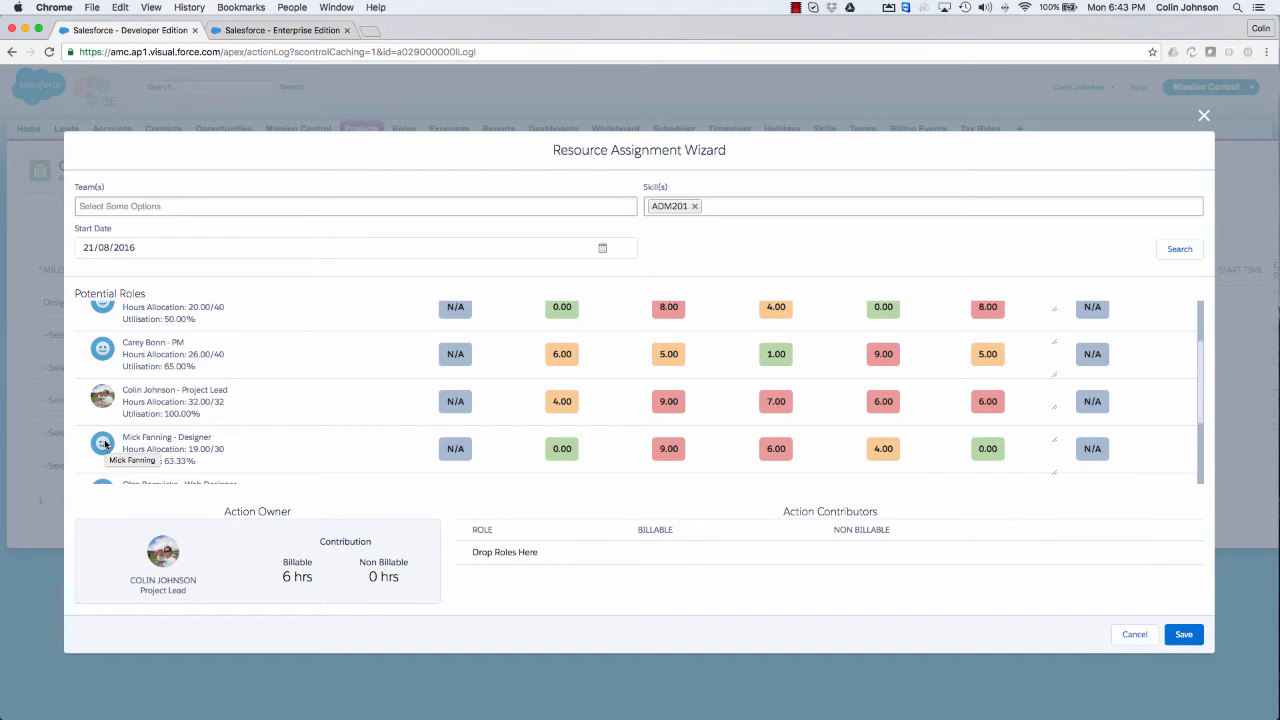
Step: Add the Designer as a contributor to the Design Wireframe action with 2 billable hours
{"action": "left_click_drag", "start_coordinate": [104, 443], "coordinate": [600, 566]}
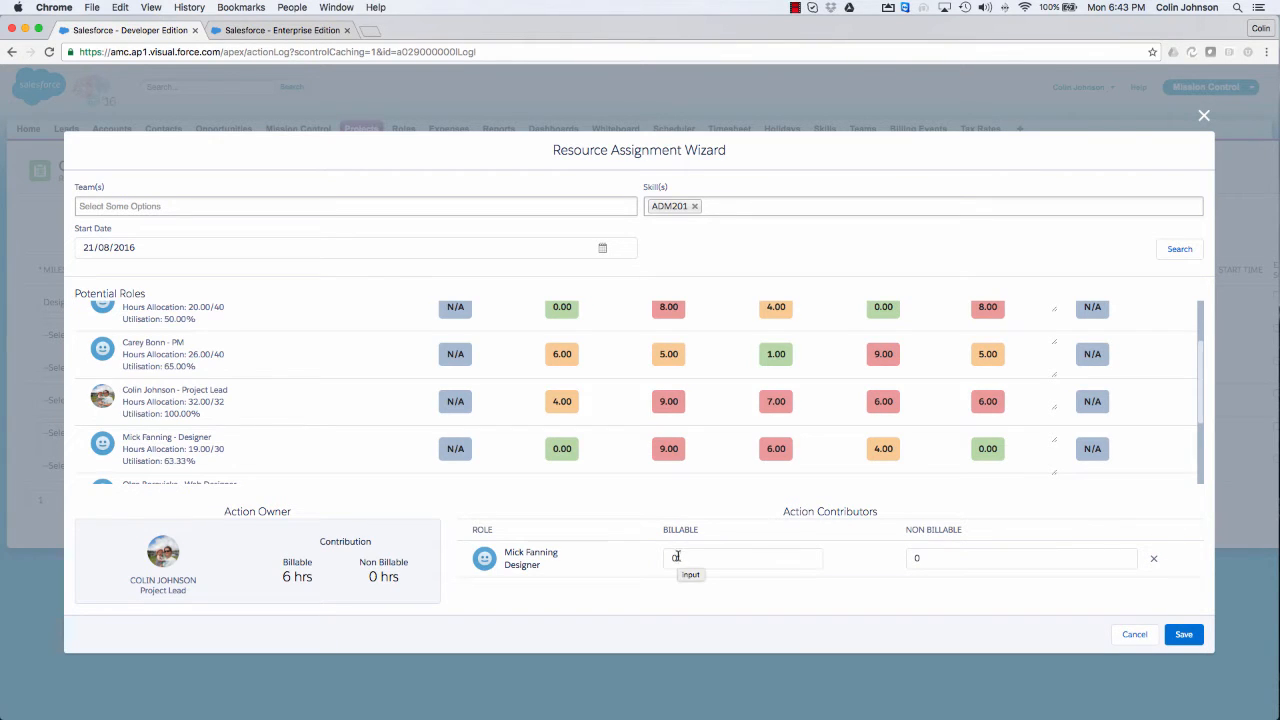
{"action": "left_click", "coordinate": [681, 559]}
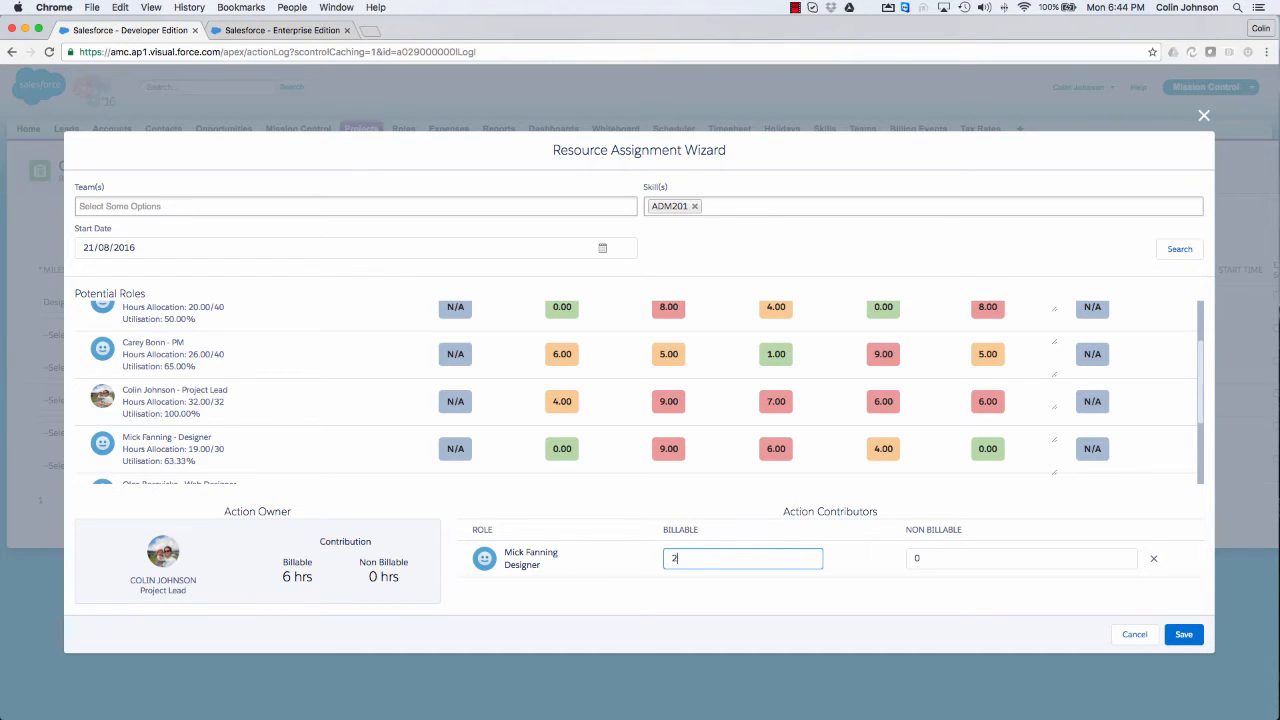
{"action": "type", "text": "2"}
{"action": "left_click", "coordinate": [670, 600]}
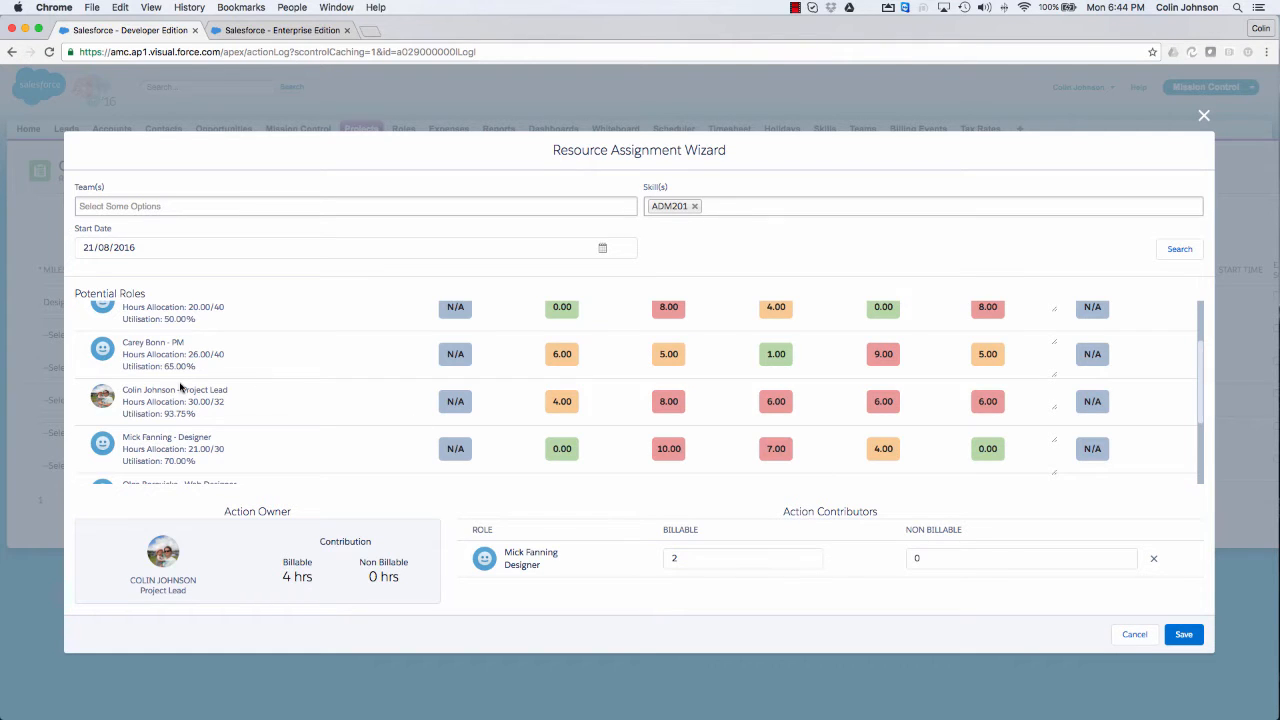
Step: Add the Client Project Lead as a second contributor with 2 billable hours and save the resource assignment
{"action": "scroll", "coordinate": [180, 389], "scroll_direction": "down", "scroll_amount": 3}
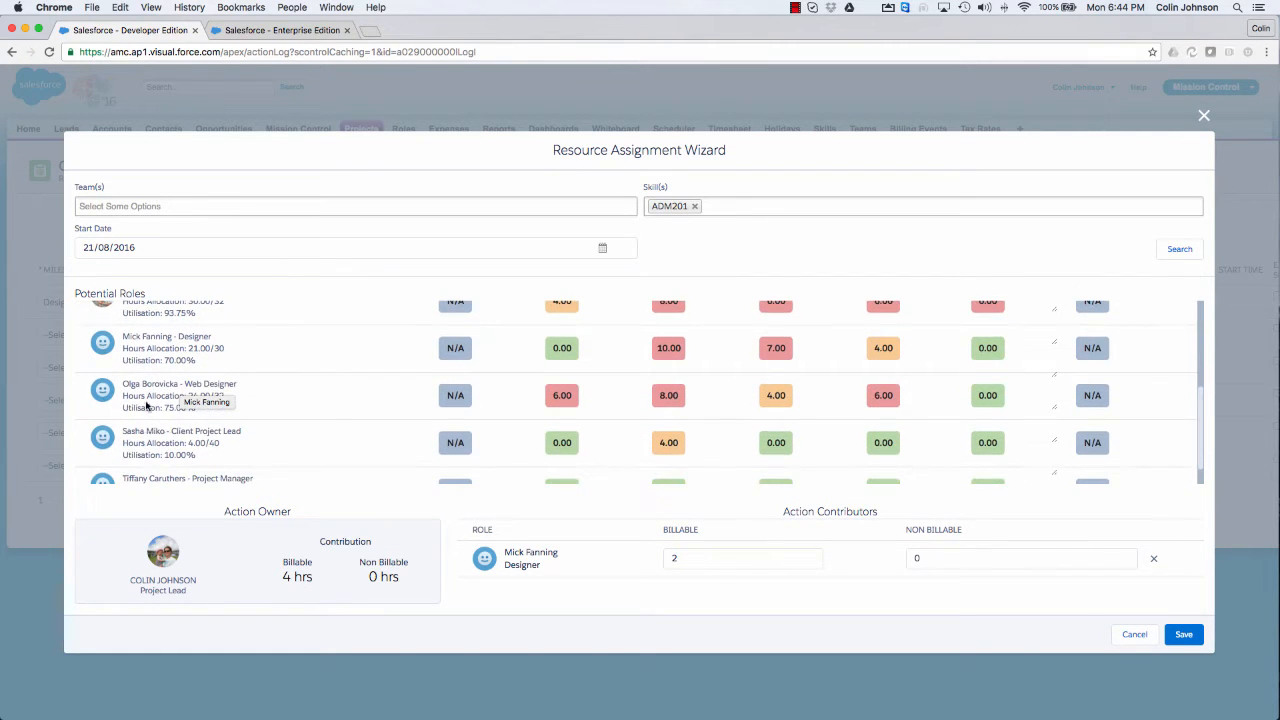
{"action": "left_click_drag", "start_coordinate": [100, 440], "coordinate": [581, 572]}
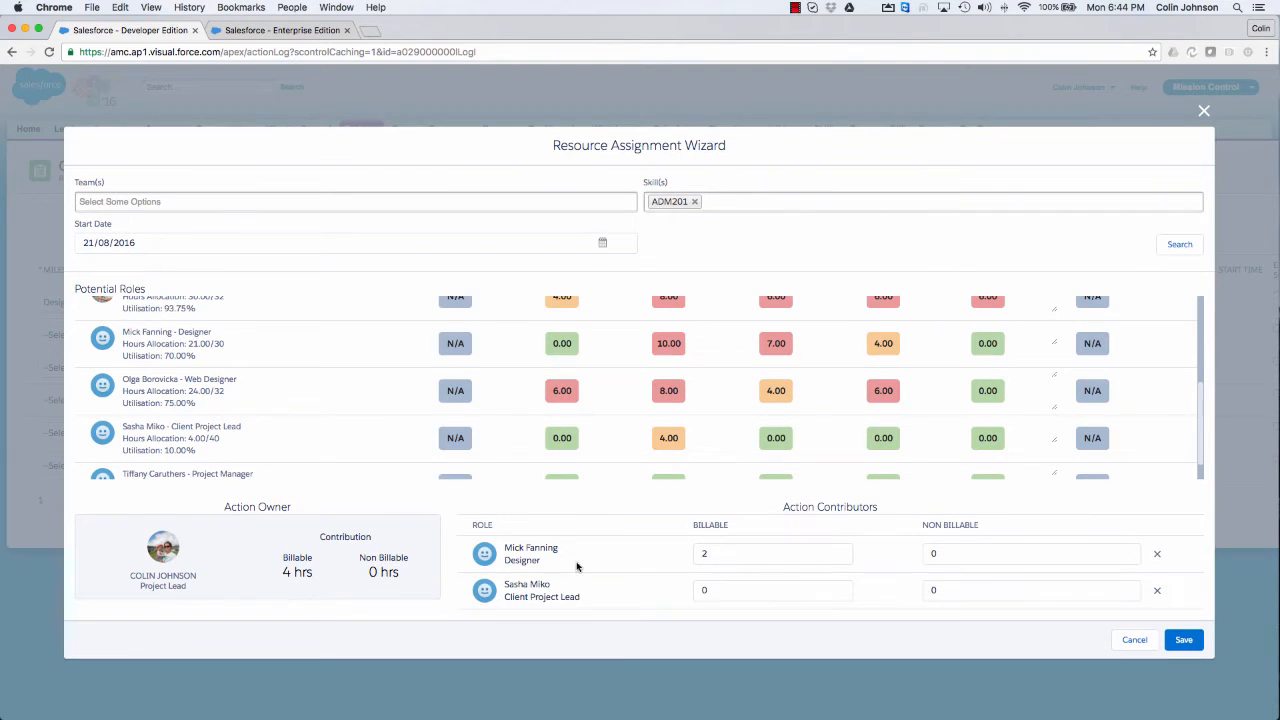
{"action": "left_click", "coordinate": [716, 591]}
{"action": "left_click", "coordinate": [662, 552]}
{"action": "scroll", "coordinate": [700, 412], "scroll_direction": "up", "scroll_amount": 2}
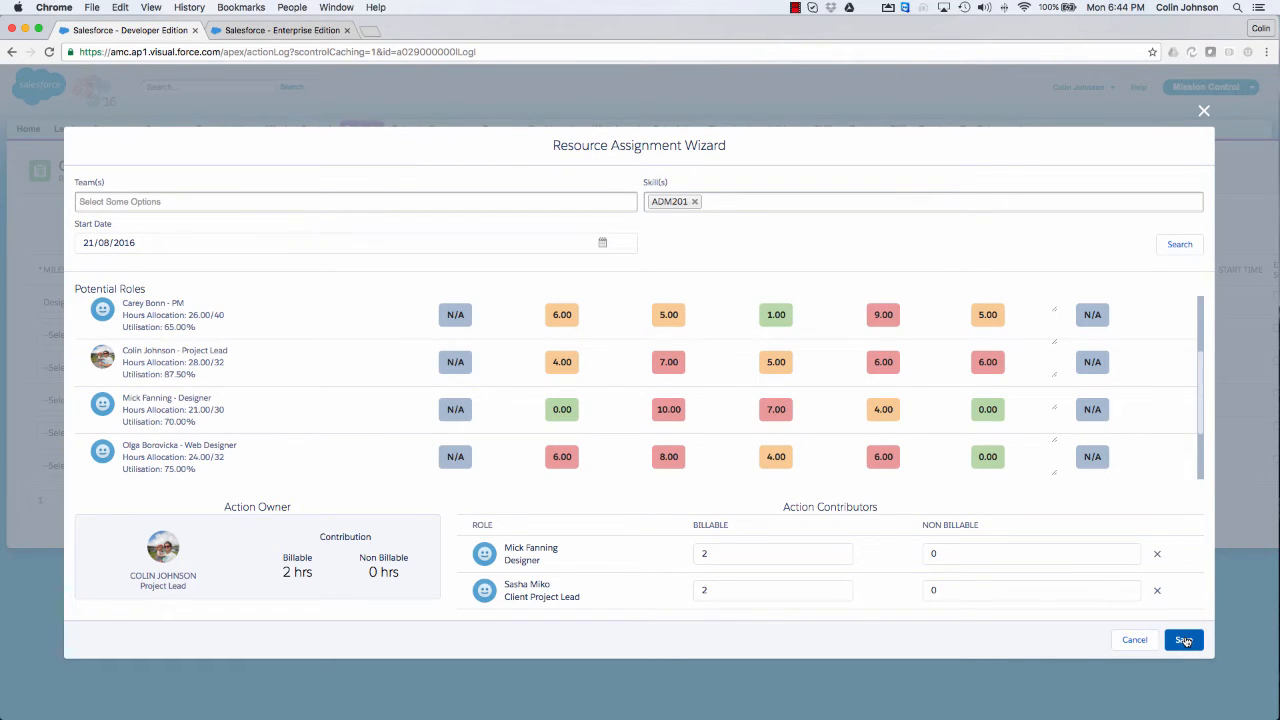
{"action": "left_click", "coordinate": [1184, 641]}
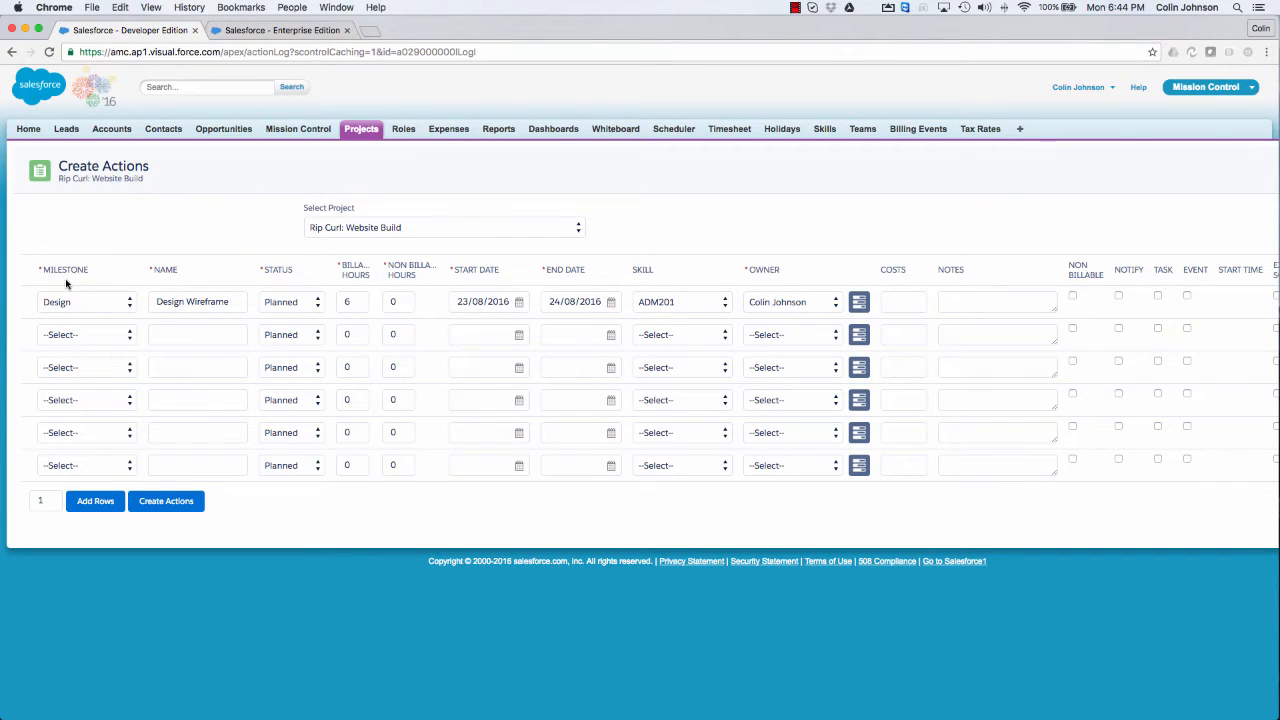
Step: Fill in the second action row with the Design milestone, the name Design UI and 4 billable hours
{"action": "left_click", "coordinate": [70, 335]}
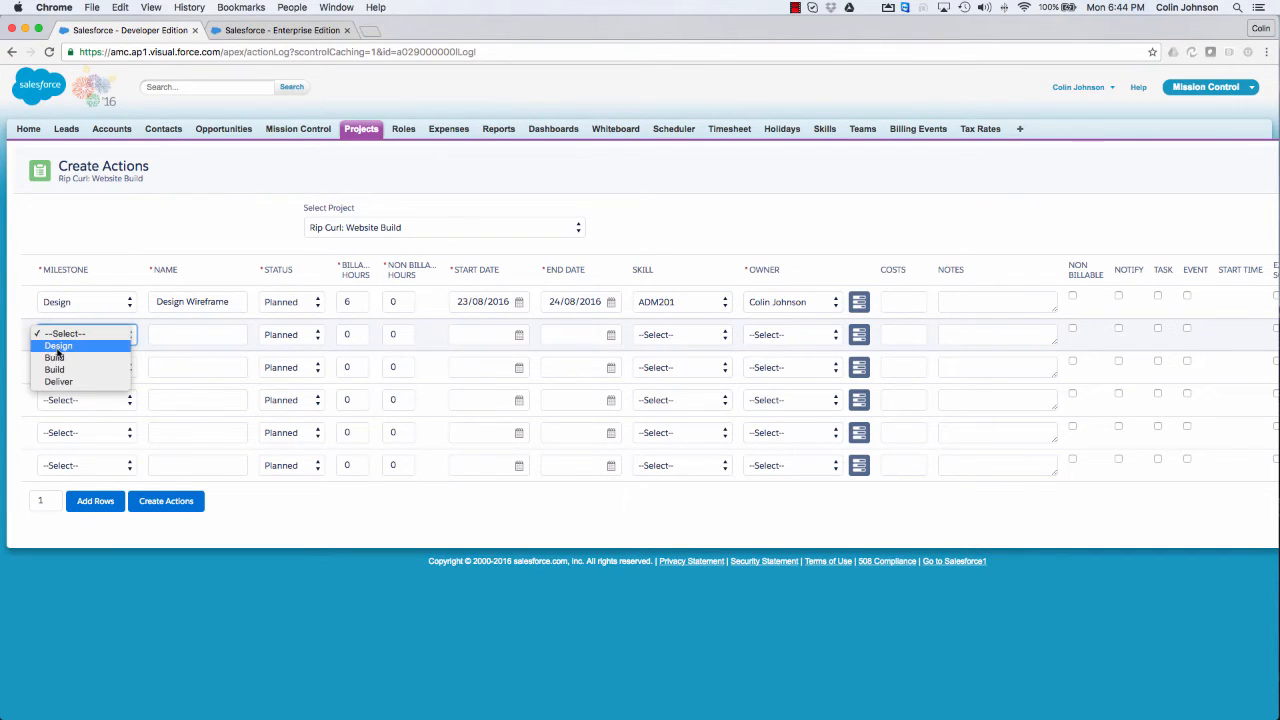
{"action": "left_click", "coordinate": [58, 347]}
{"action": "left_click", "coordinate": [165, 336]}
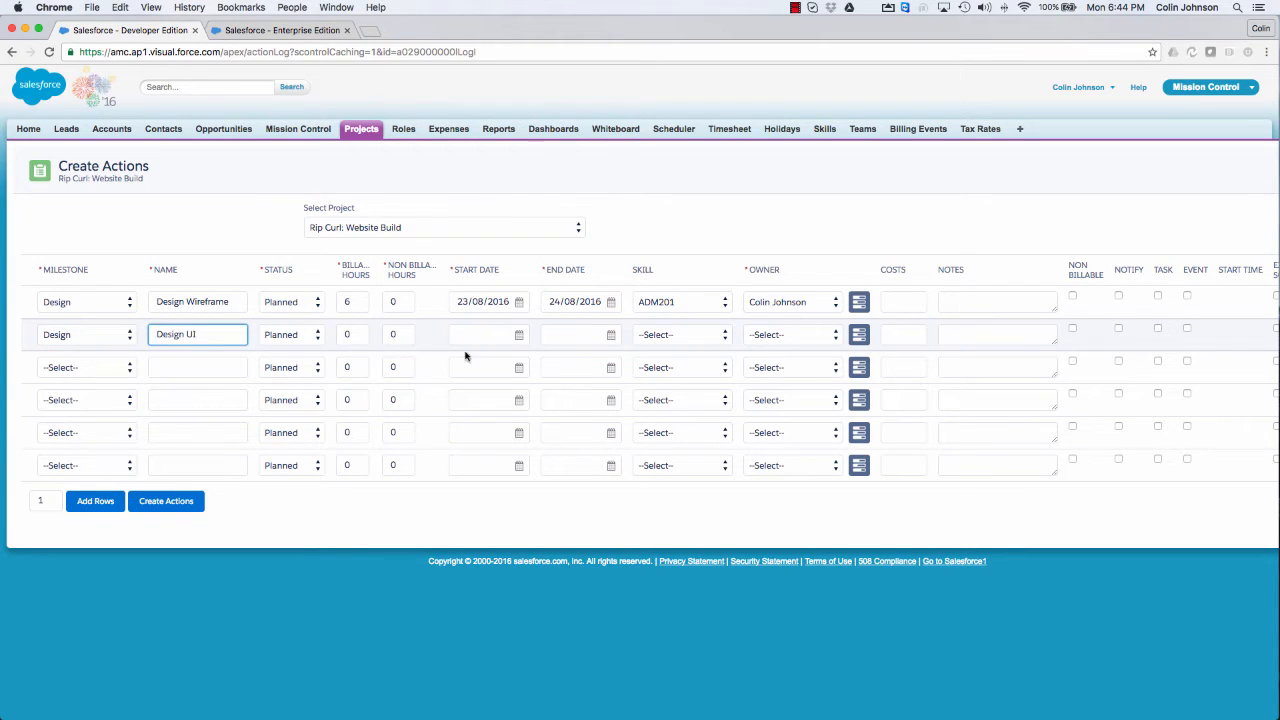
{"action": "double_click", "coordinate": [355, 334]}
{"action": "type", "text": "4"}
Step: Schedule the Design UI action for 24/08/2016 with the ADM201 skill and the Project Lead as owner
{"action": "left_click", "coordinate": [518, 334]}
{"action": "left_click", "coordinate": [626, 517]}
{"action": "left_click", "coordinate": [693, 337]}
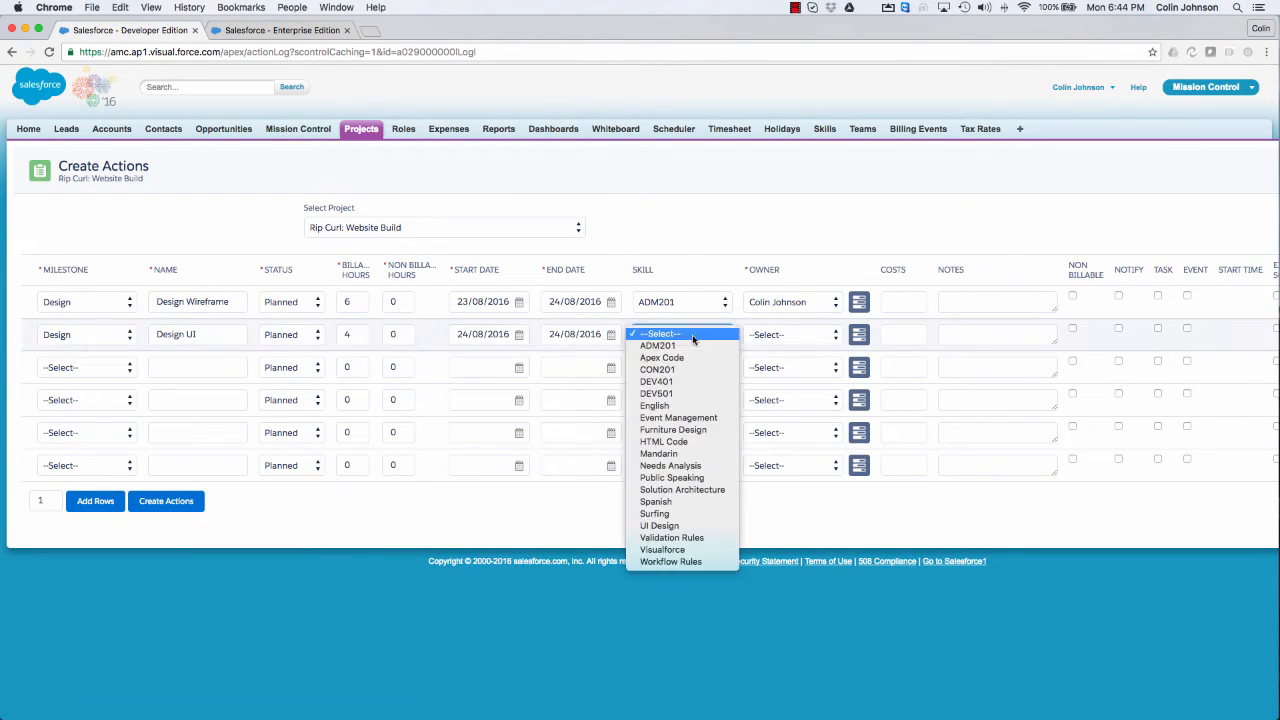
{"action": "left_click", "coordinate": [690, 346]}
{"action": "left_click", "coordinate": [775, 334]}
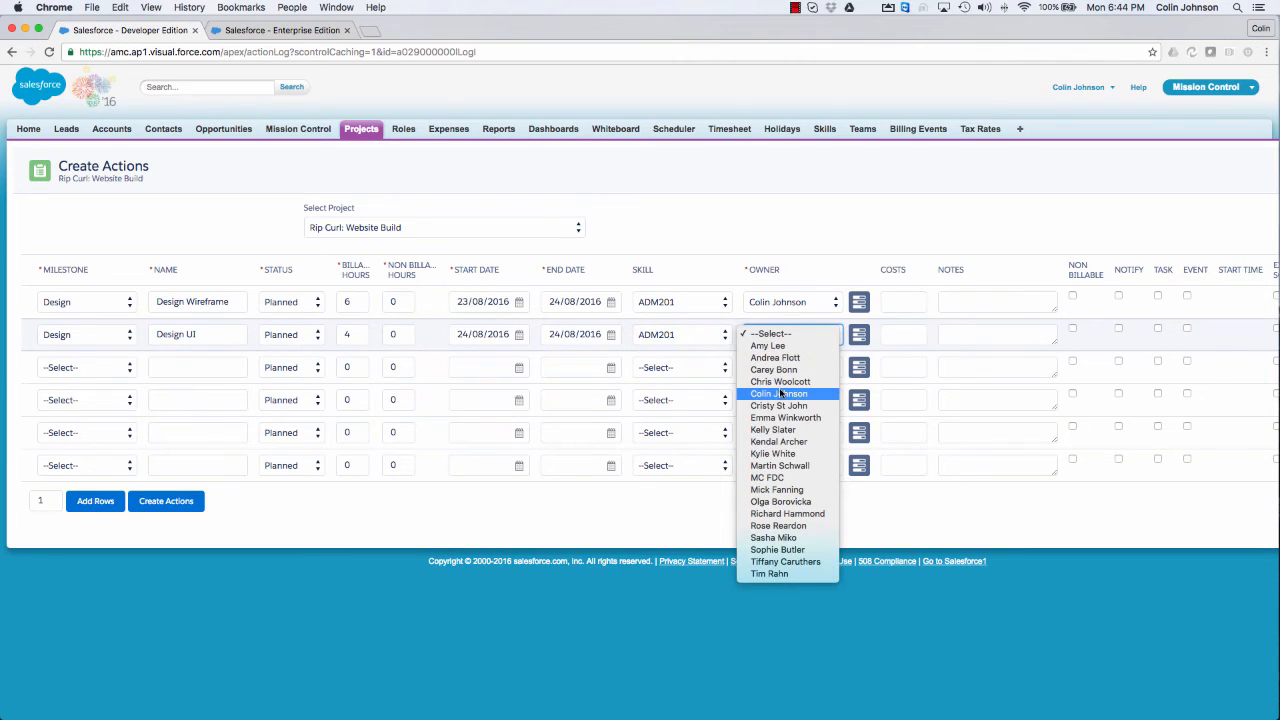
{"action": "left_click", "coordinate": [780, 393]}
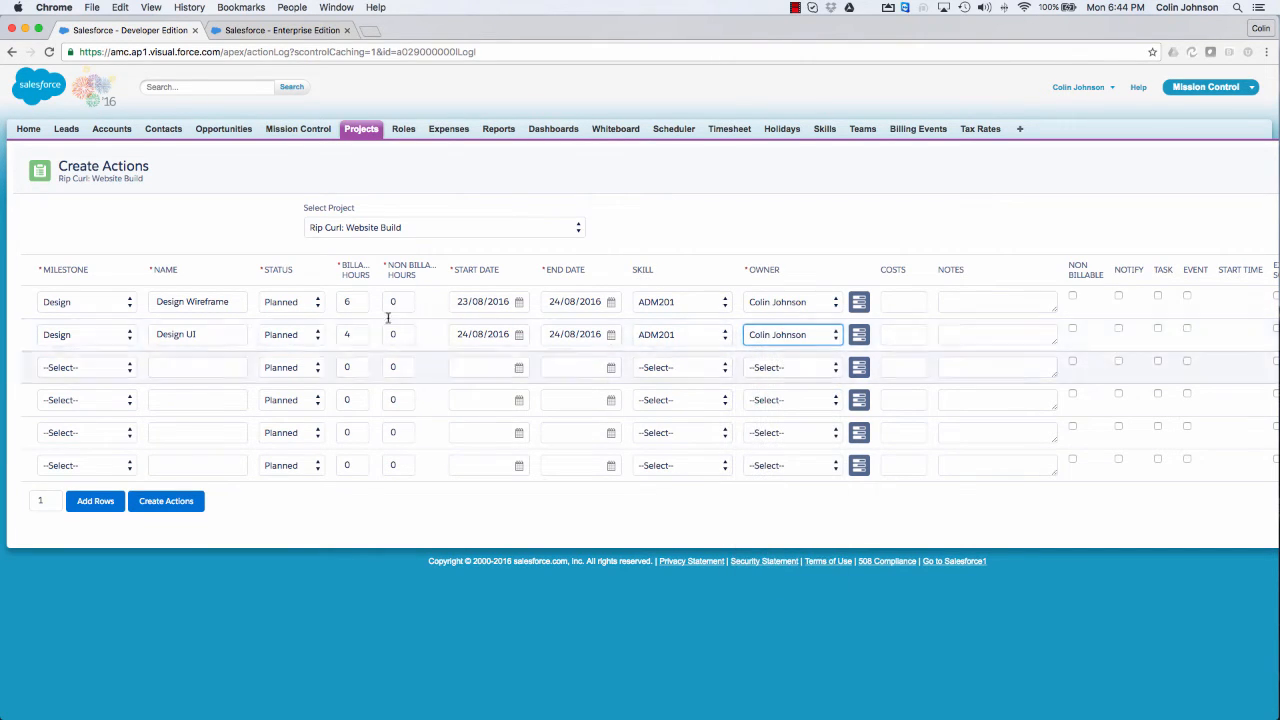
Step: Fill in the third action row with the Build milestone, the name Build Page Framework and 4 billable hours
{"action": "left_click", "coordinate": [90, 377]}
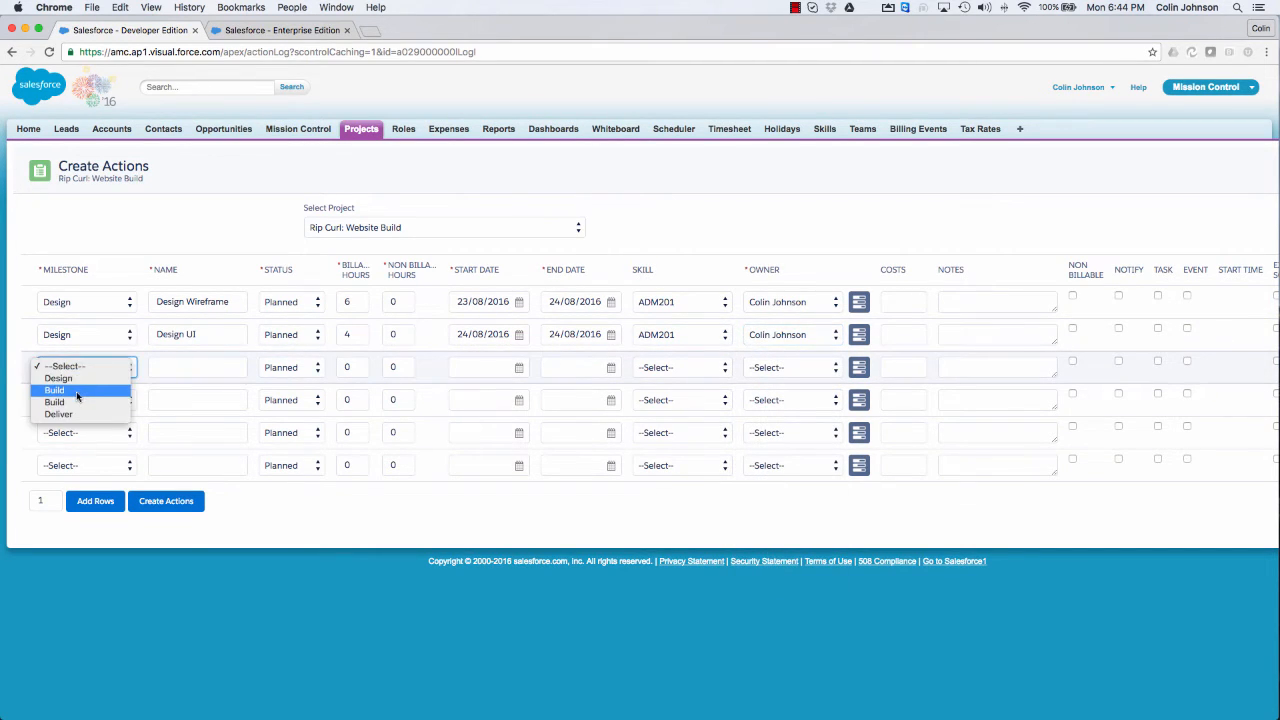
{"action": "left_click", "coordinate": [80, 391]}
{"action": "key", "text": "Tab"}
{"action": "type", "text": "Build Page Framework"}
{"action": "key", "text": "Tab"}
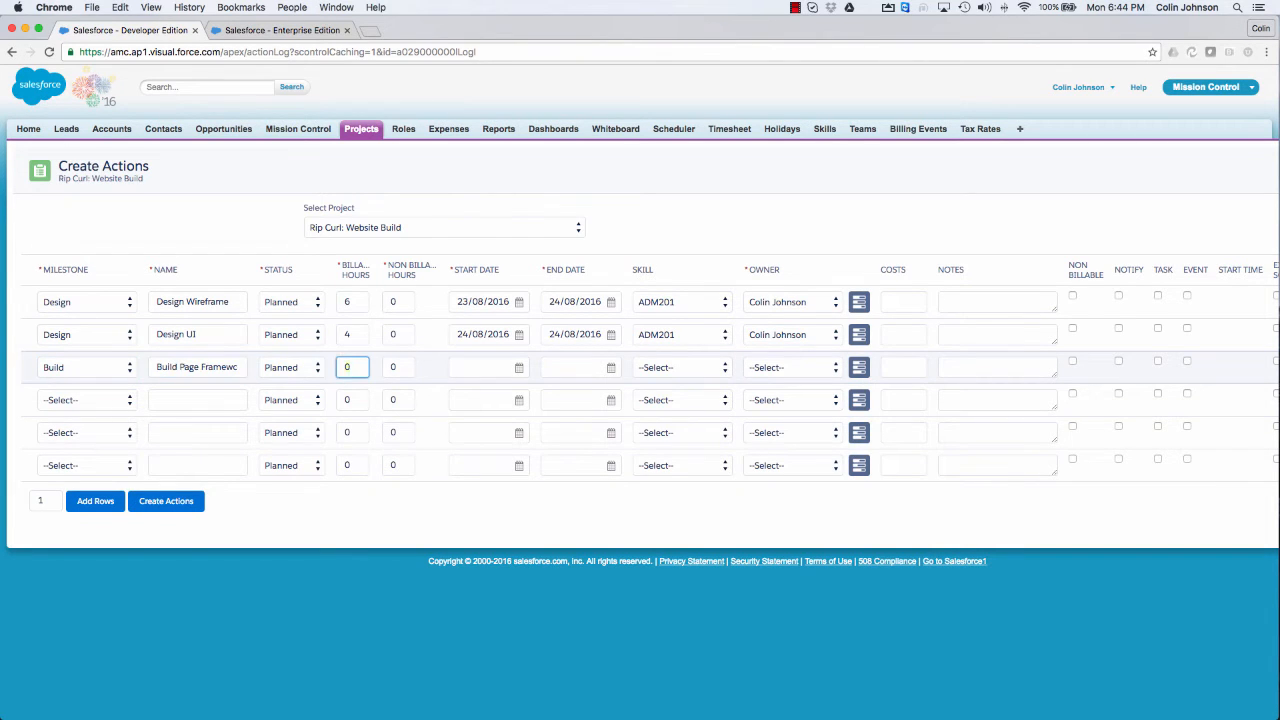
{"action": "type", "text": "4"}
Step: Schedule the Build Page Framework action for 25/08/2016 with the HTML Code skill and the Technical Developer as owner
{"action": "key", "text": "Tab"}
{"action": "key", "text": "Tab"}
{"action": "left_click", "coordinate": [607, 550]}
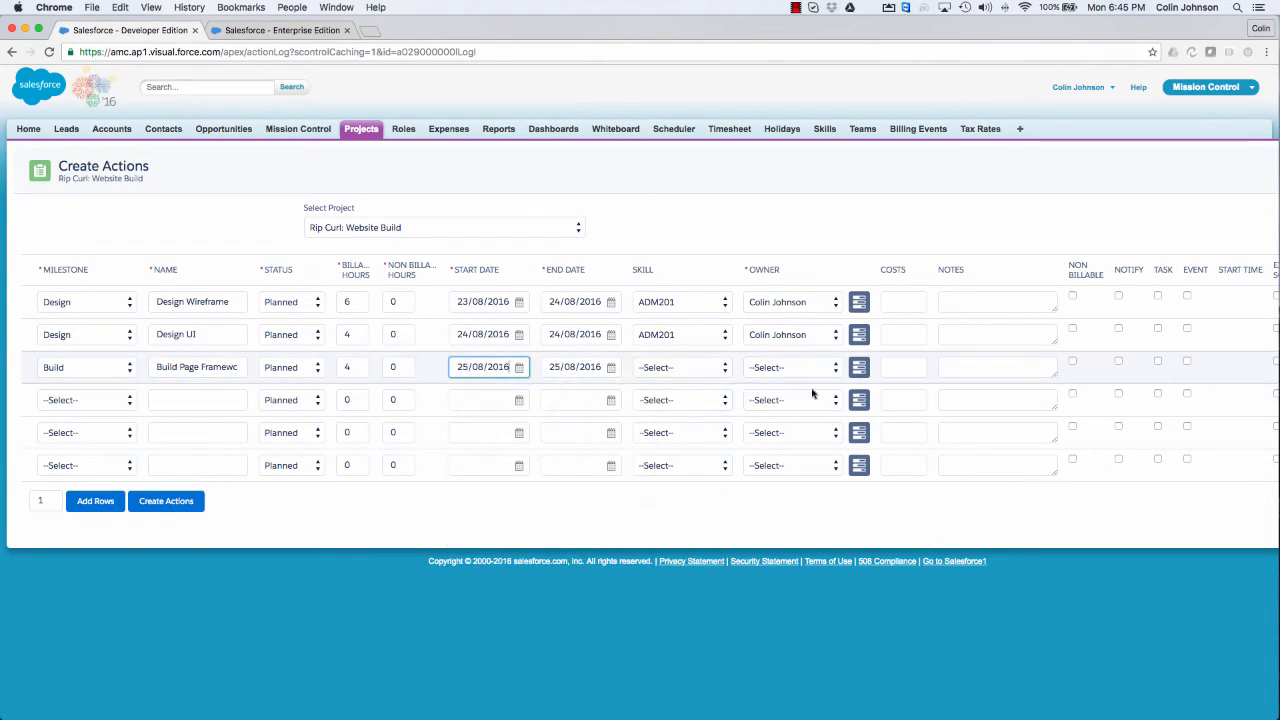
{"action": "left_click", "coordinate": [675, 367]}
{"action": "left_click", "coordinate": [663, 474]}
{"action": "left_click", "coordinate": [790, 367]}
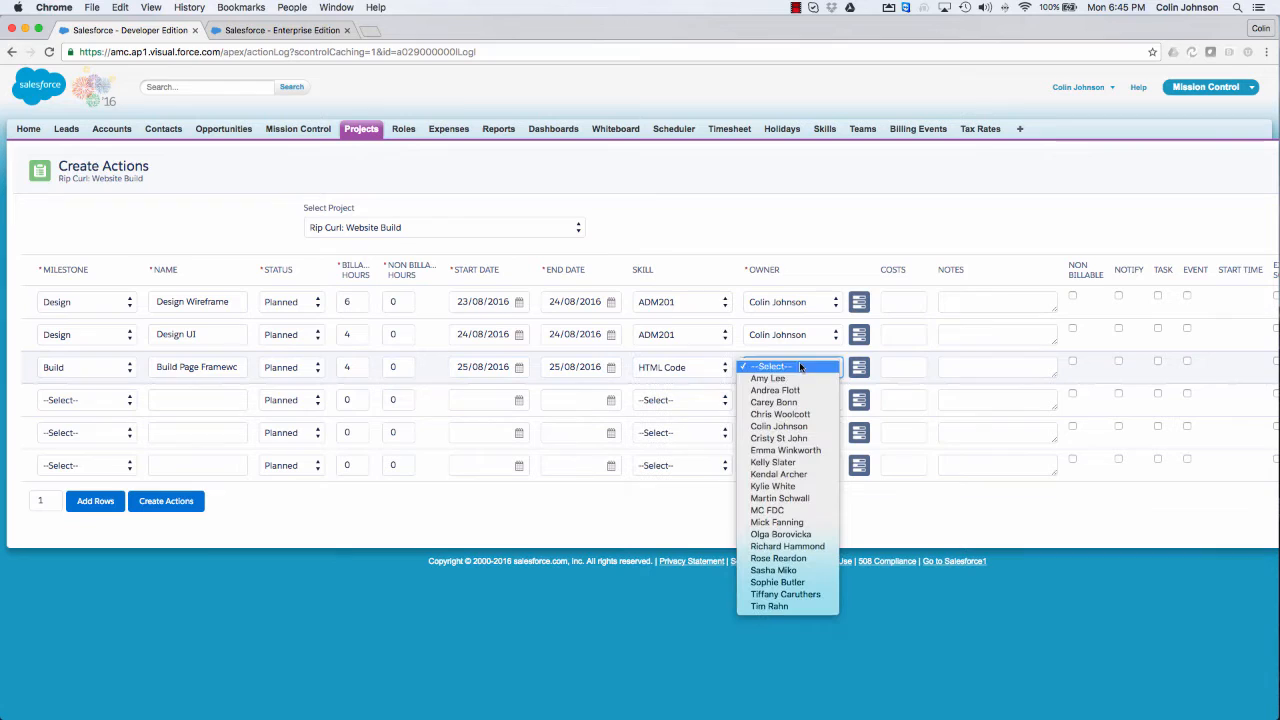
{"action": "left_click", "coordinate": [780, 425]}
Step: Fill in the fourth action row with the Build milestone, the name Upload Page Content and 6 billable hours
{"action": "left_click", "coordinate": [80, 400]}
{"action": "left_click", "coordinate": [55, 423]}
{"action": "left_click", "coordinate": [186, 402]}
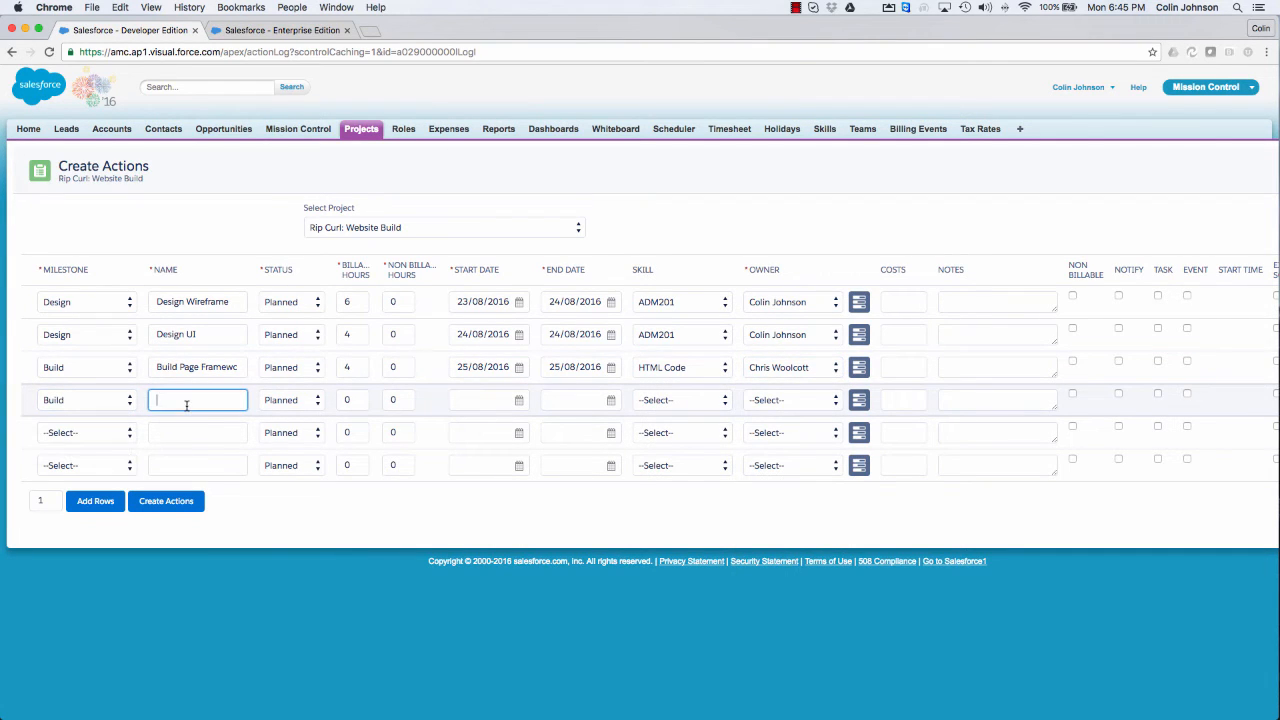
{"action": "type", "text": "Upload Page Content"}
{"action": "key", "text": "Tab"}
{"action": "key", "text": "Tab"}
{"action": "type", "text": "6"}
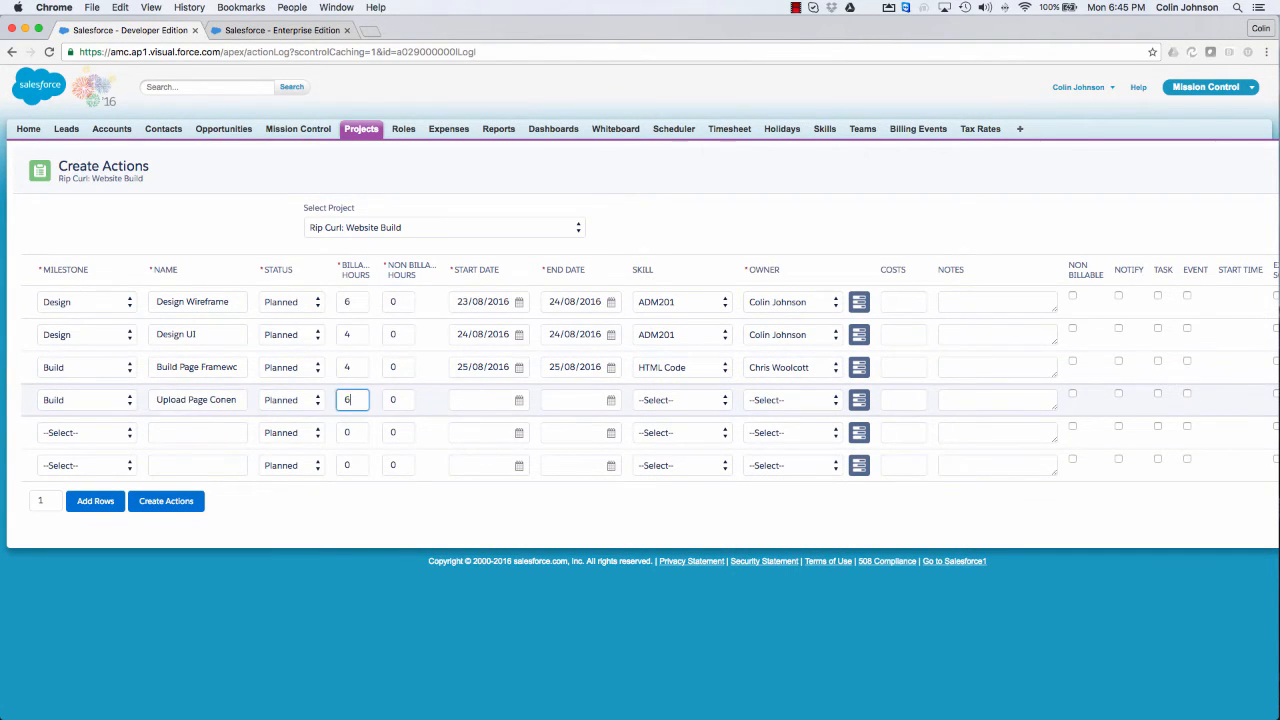
Step: Schedule the Upload Page Content action for 26/08/2016 with the HTML Code skill and the Sign Spinner as owner
{"action": "key", "text": "Tab"}
{"action": "key", "text": "Tab"}
{"action": "left_click", "coordinate": [519, 400]}
{"action": "left_click", "coordinate": [638, 300]}
{"action": "left_click", "coordinate": [680, 400]}
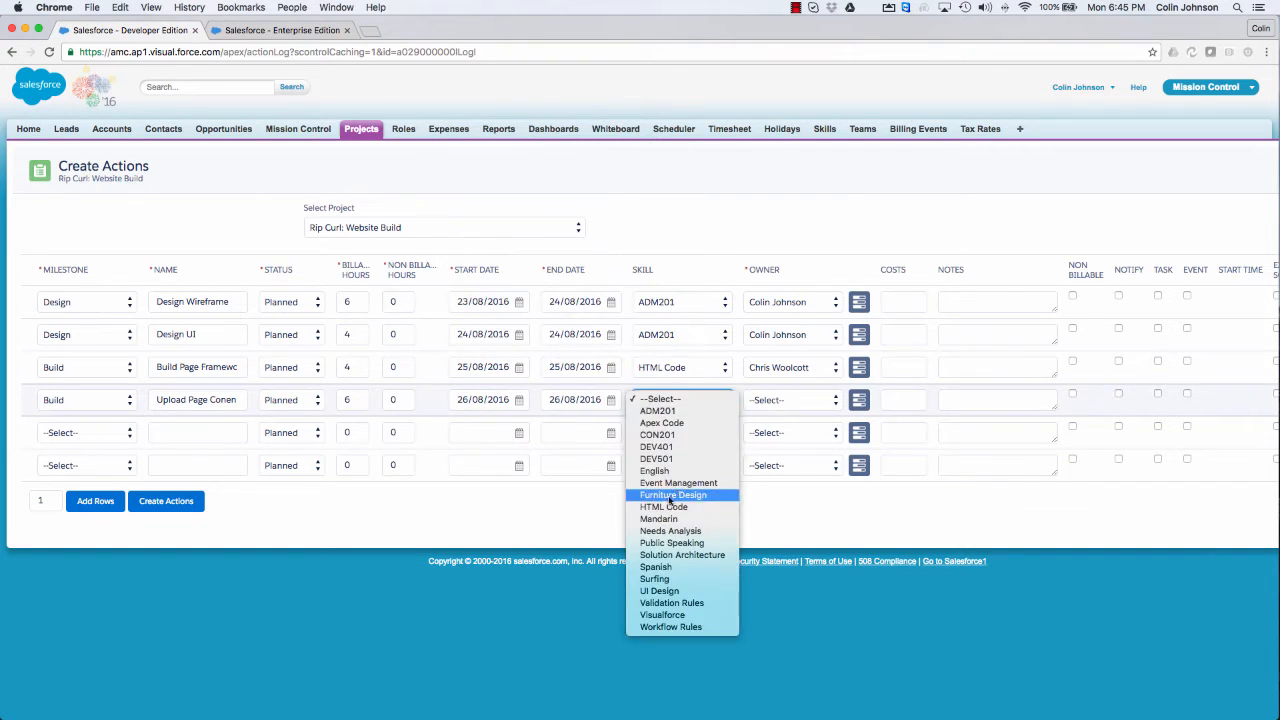
{"action": "left_click", "coordinate": [672, 497]}
{"action": "left_click", "coordinate": [820, 400]}
{"action": "left_click", "coordinate": [785, 490]}
Step: Fill in the fifth action row with the Deliver milestone, the name Prepare Training Material and 4 billable hours
{"action": "left_click", "coordinate": [95, 433]}
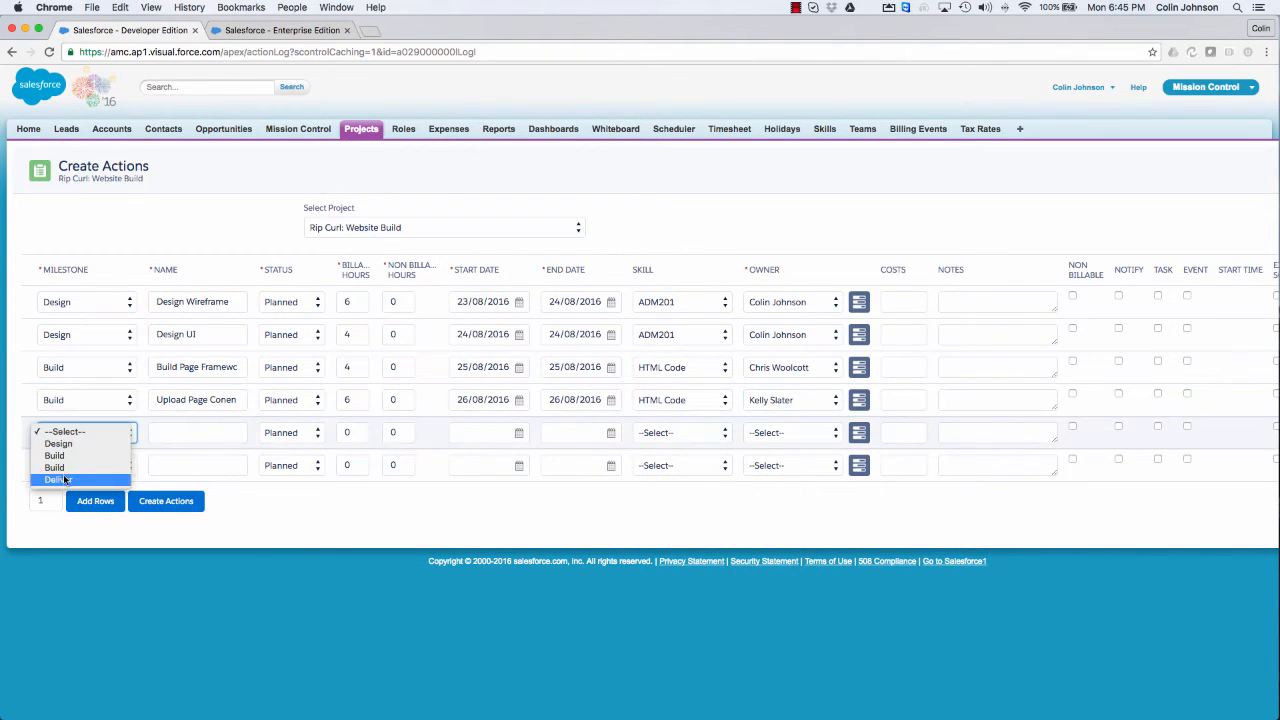
{"action": "left_click", "coordinate": [55, 482]}
{"action": "left_click", "coordinate": [175, 431]}
{"action": "type", "text": "Prepare Training Manual"}
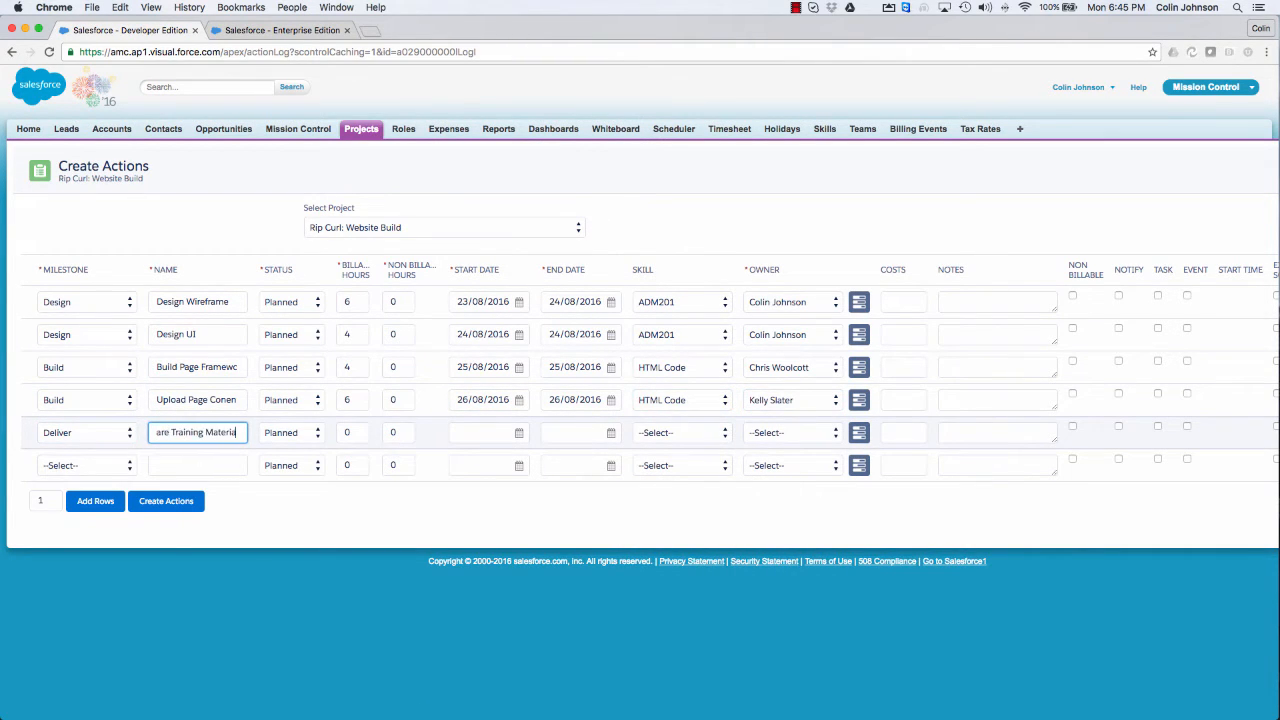
{"action": "key", "text": "Tab"}
{"action": "key", "text": "Tab"}
{"action": "type", "text": "4"}
Step: Schedule the Prepare Training Material action for 29/08/2016 with the English skill and the Project Lead as owner
{"action": "key", "text": "Tab"}
{"action": "key", "text": "Tab"}
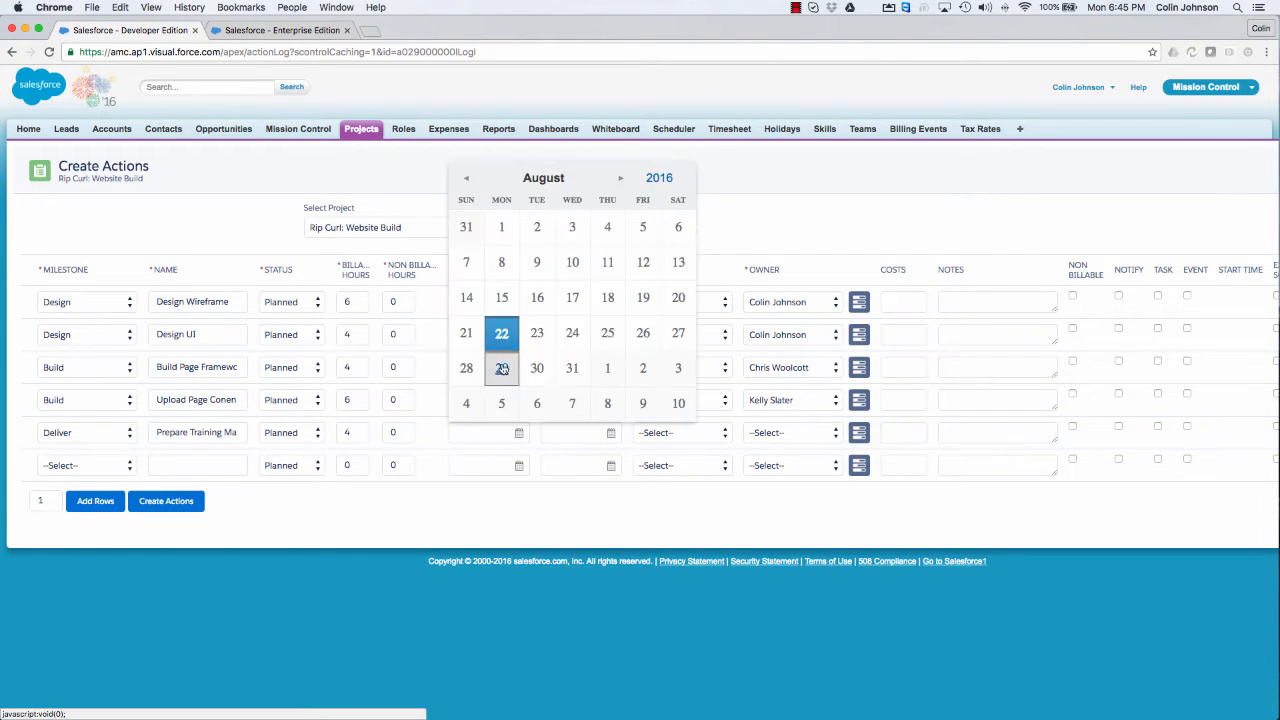
{"action": "left_click", "coordinate": [503, 367]}
{"action": "left_click", "coordinate": [707, 432]}
{"action": "left_click", "coordinate": [654, 503]}
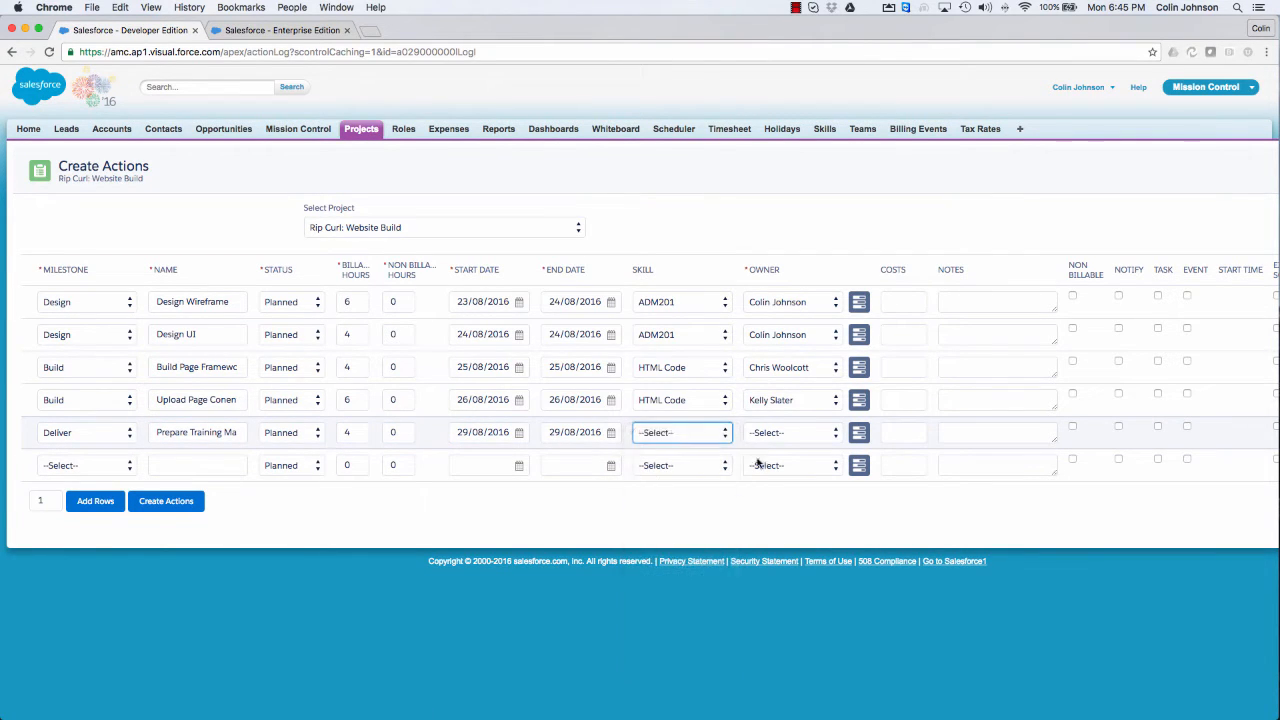
{"action": "left_click", "coordinate": [789, 438]}
{"action": "left_click", "coordinate": [780, 491]}
Step: Fill in the sixth action row with the Deliver milestone, the name Deliver Training and 6 billable hours
{"action": "left_click", "coordinate": [84, 466]}
{"action": "left_click", "coordinate": [58, 512]}
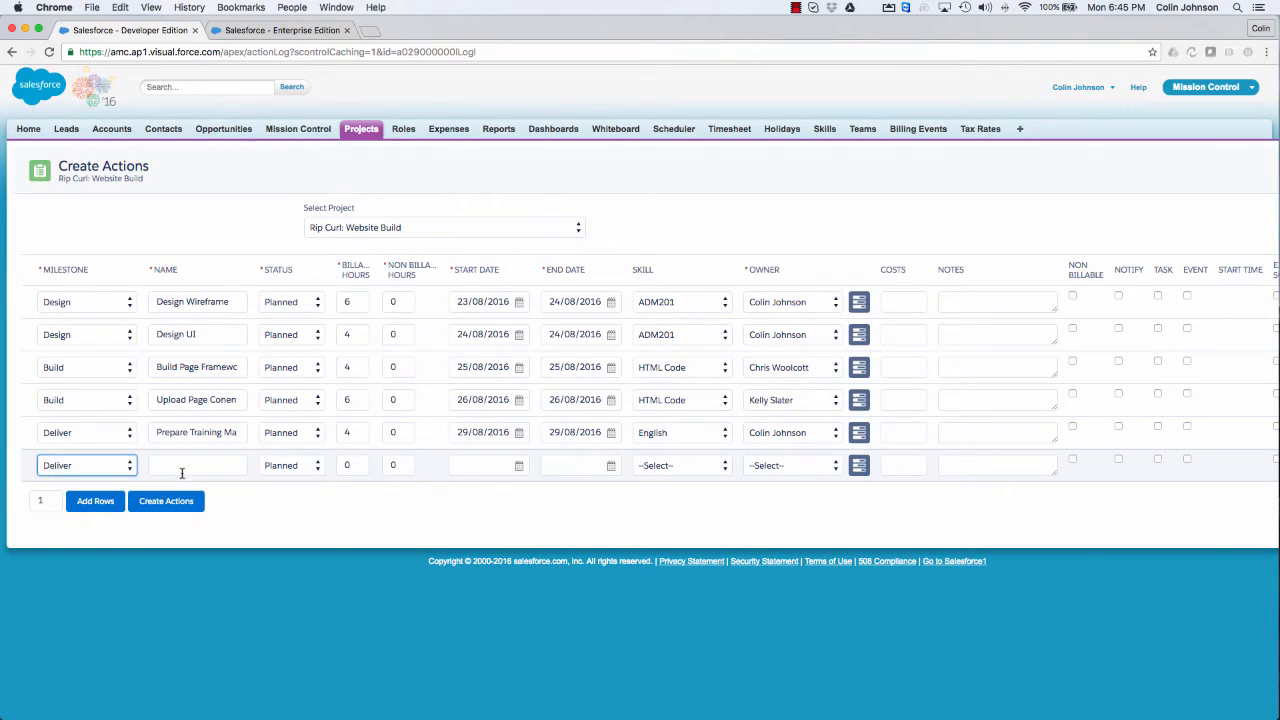
{"action": "left_click", "coordinate": [180, 465]}
{"action": "type", "text": "Deliver Training"}
{"action": "key", "text": "Tab"}
{"action": "key", "text": "Tab"}
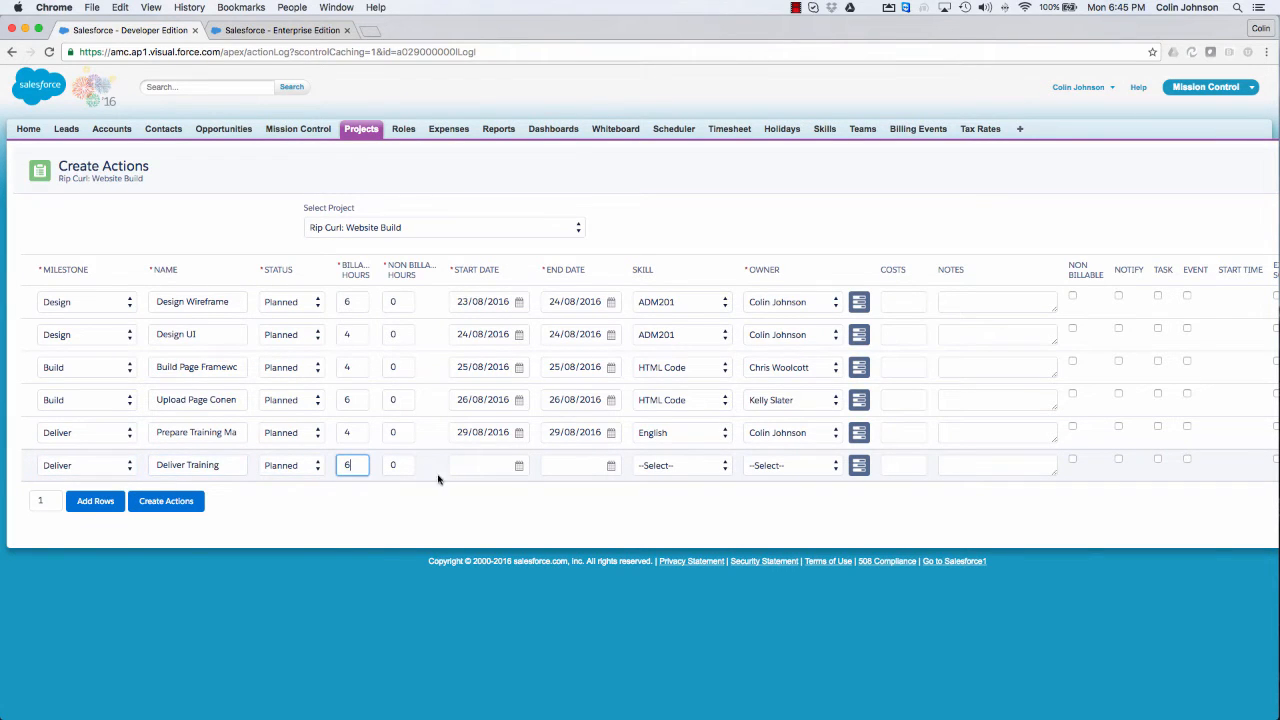
{"action": "type", "text": "6"}
Step: Schedule Deliver Training for 30/08/2016 with the English skill and the Project Lead as owner, and create all the actions
{"action": "left_click", "coordinate": [519, 466]}
{"action": "left_click", "coordinate": [540, 400]}
{"action": "left_click", "coordinate": [680, 466]}
{"action": "left_click", "coordinate": [680, 539]}
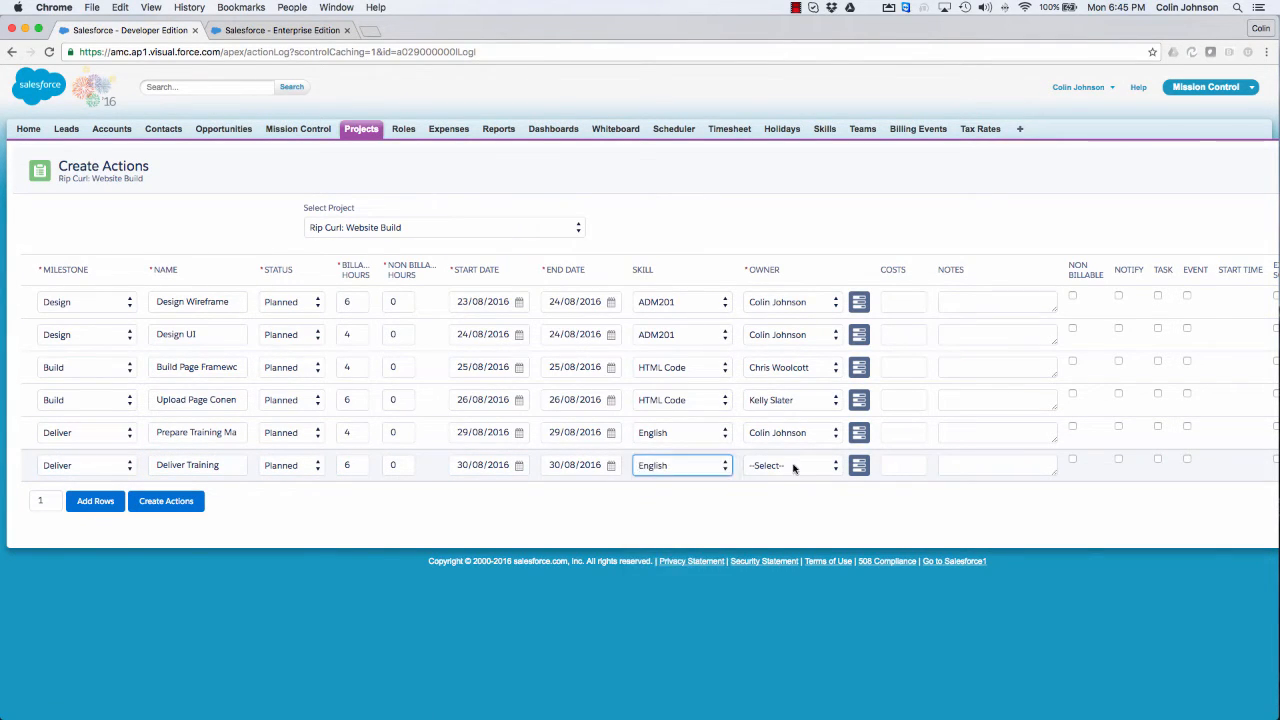
{"action": "left_click", "coordinate": [793, 466]}
{"action": "left_click", "coordinate": [736, 525]}
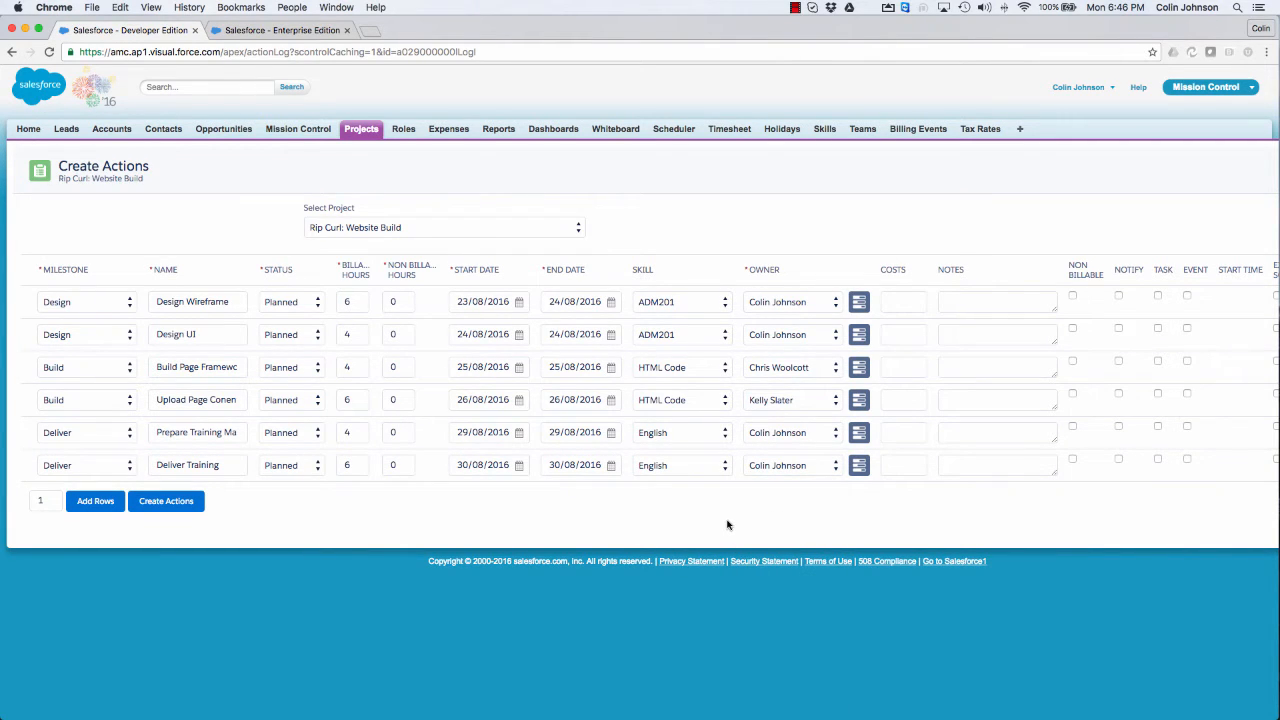
{"action": "left_click", "coordinate": [162, 508]}
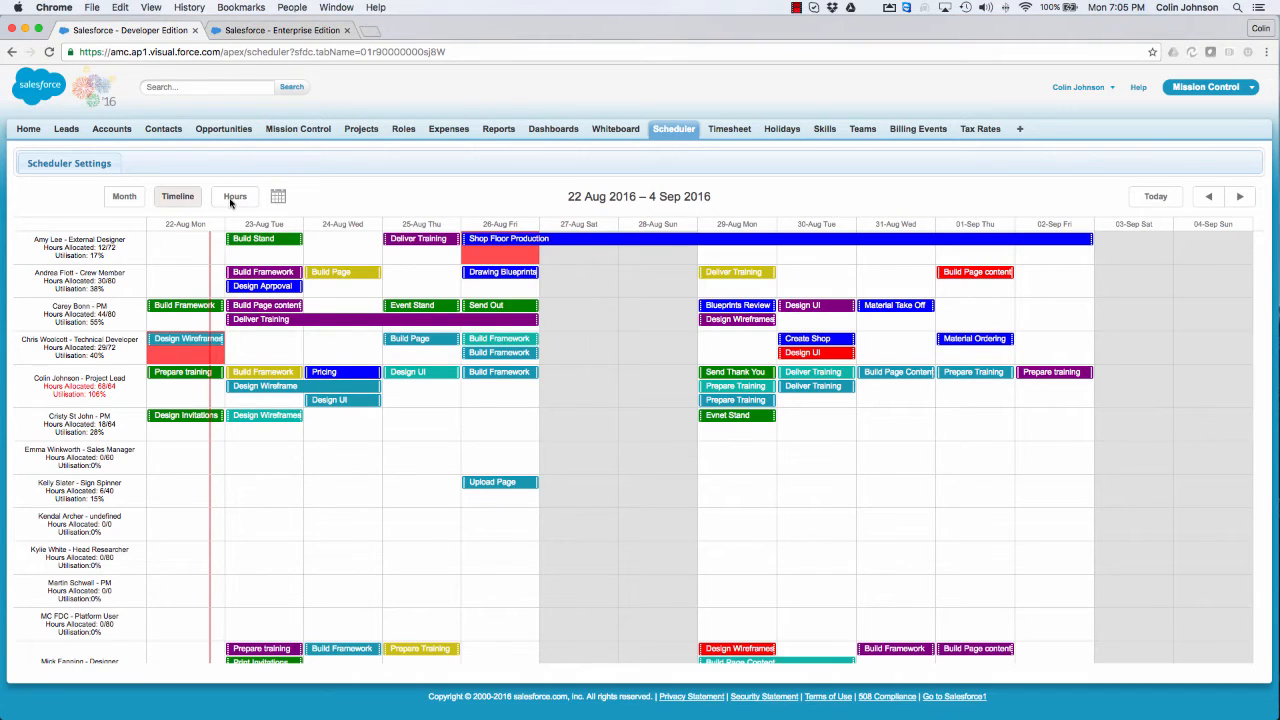
Step: Examine the roles' scheduled hours and utilisation for 22 August to 4 September 2016, and close the overview
{"action": "left_click", "coordinate": [229, 199]}
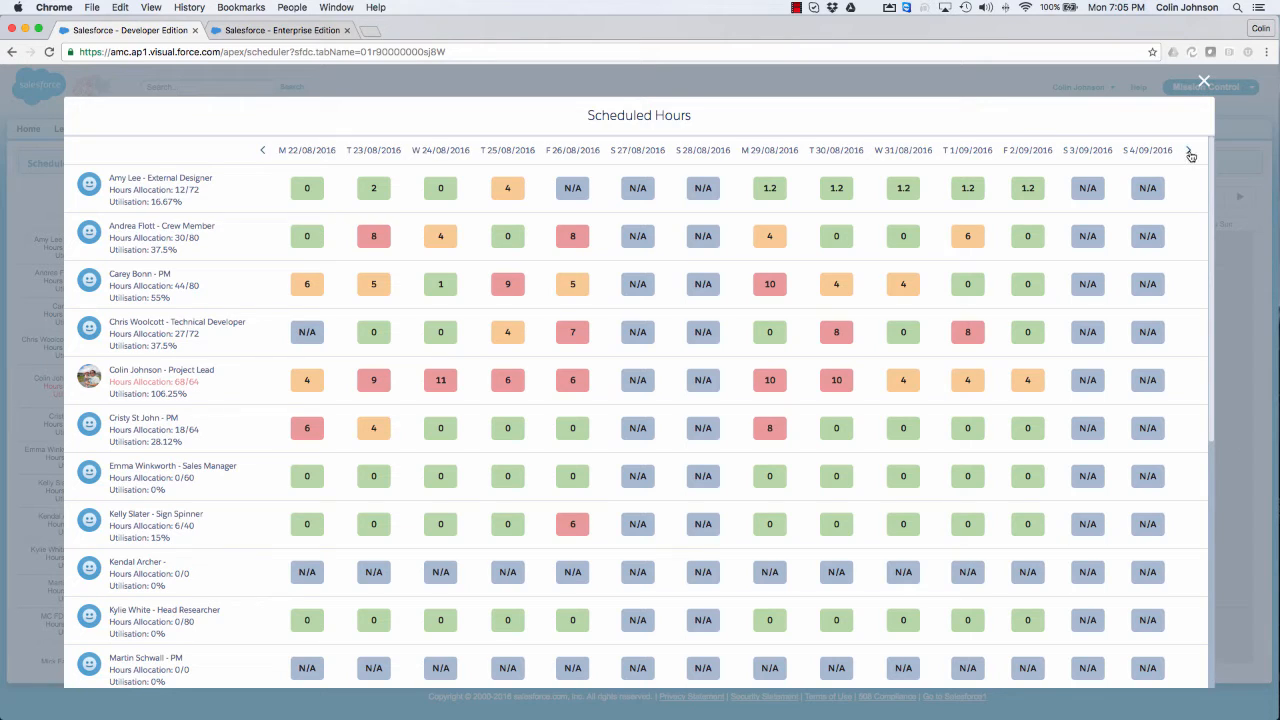
{"action": "left_click", "coordinate": [1205, 83]}
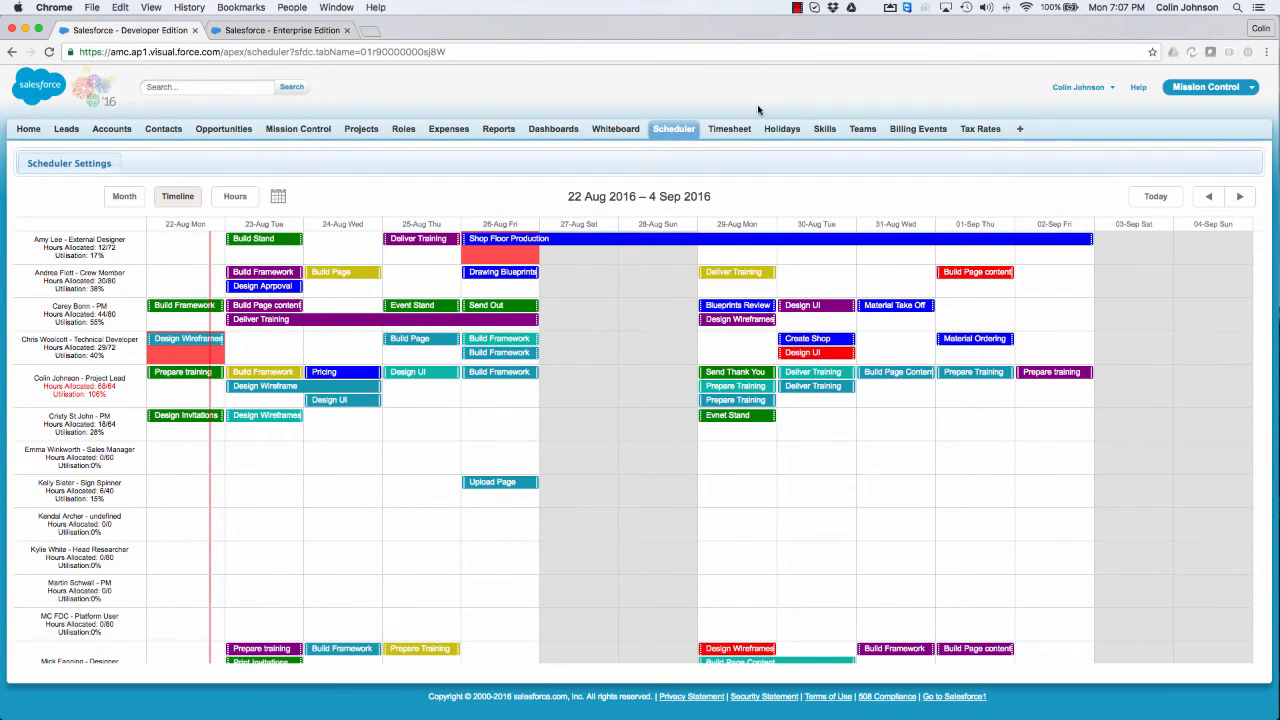
Step: Start a new holiday record named Vacation, starting and ending on 26/08/2016, and enter the Project Lead as its role
{"action": "left_click", "coordinate": [785, 131]}
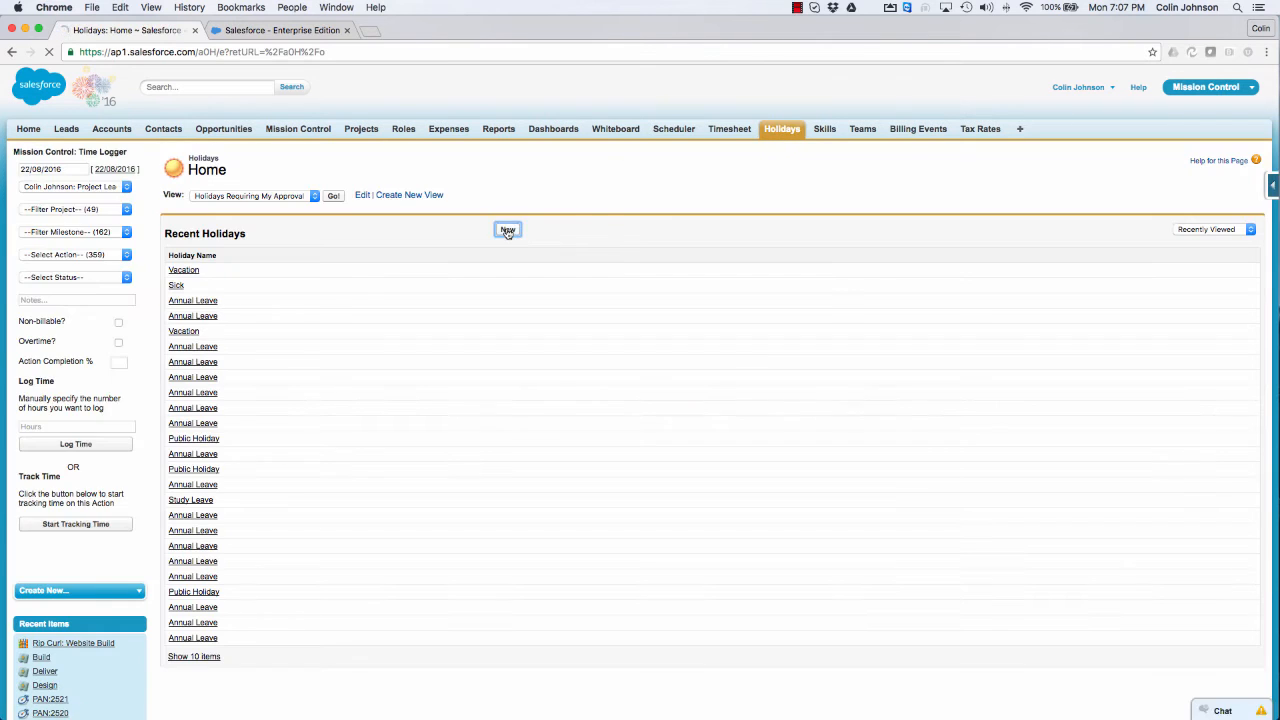
{"action": "left_click", "coordinate": [409, 247]}
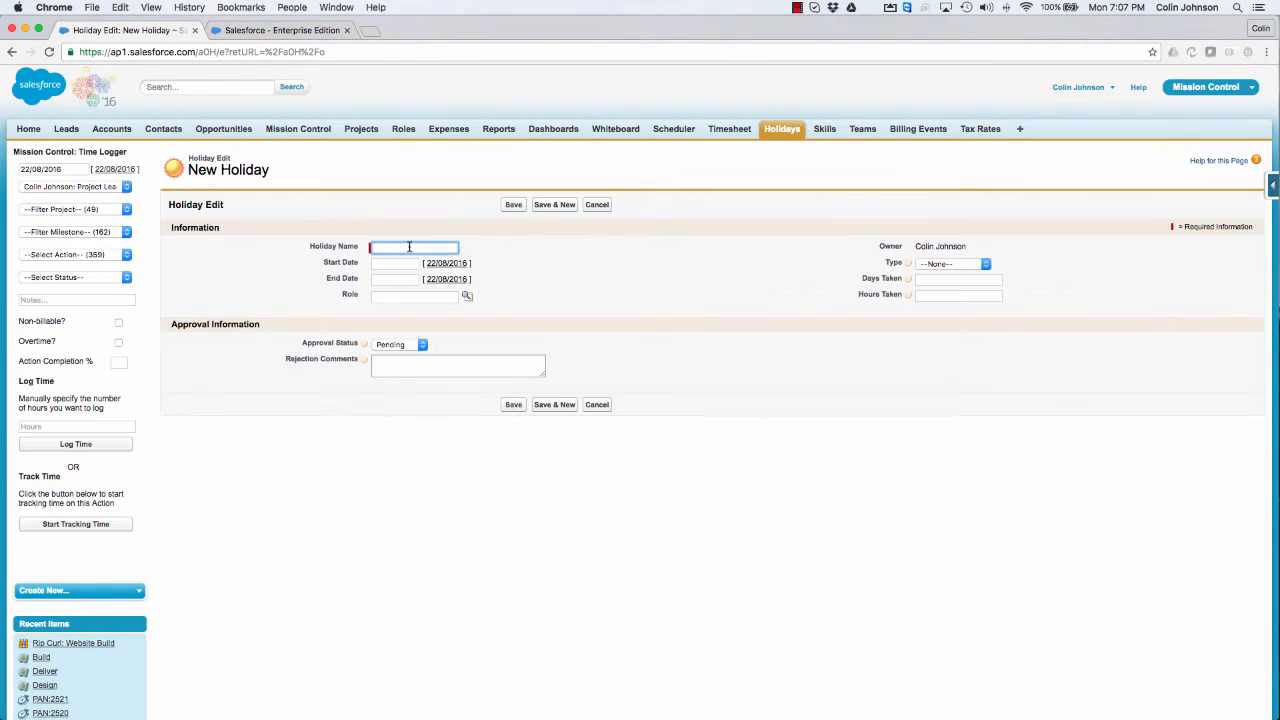
{"action": "type", "text": "Vacation"}
{"action": "key", "text": "Tab"}
{"action": "left_click", "coordinate": [474, 341]}
{"action": "key", "text": "Tab"}
{"action": "left_click", "coordinate": [474, 357]}
{"action": "left_click", "coordinate": [418, 298]}
{"action": "type", "text": "colin"}
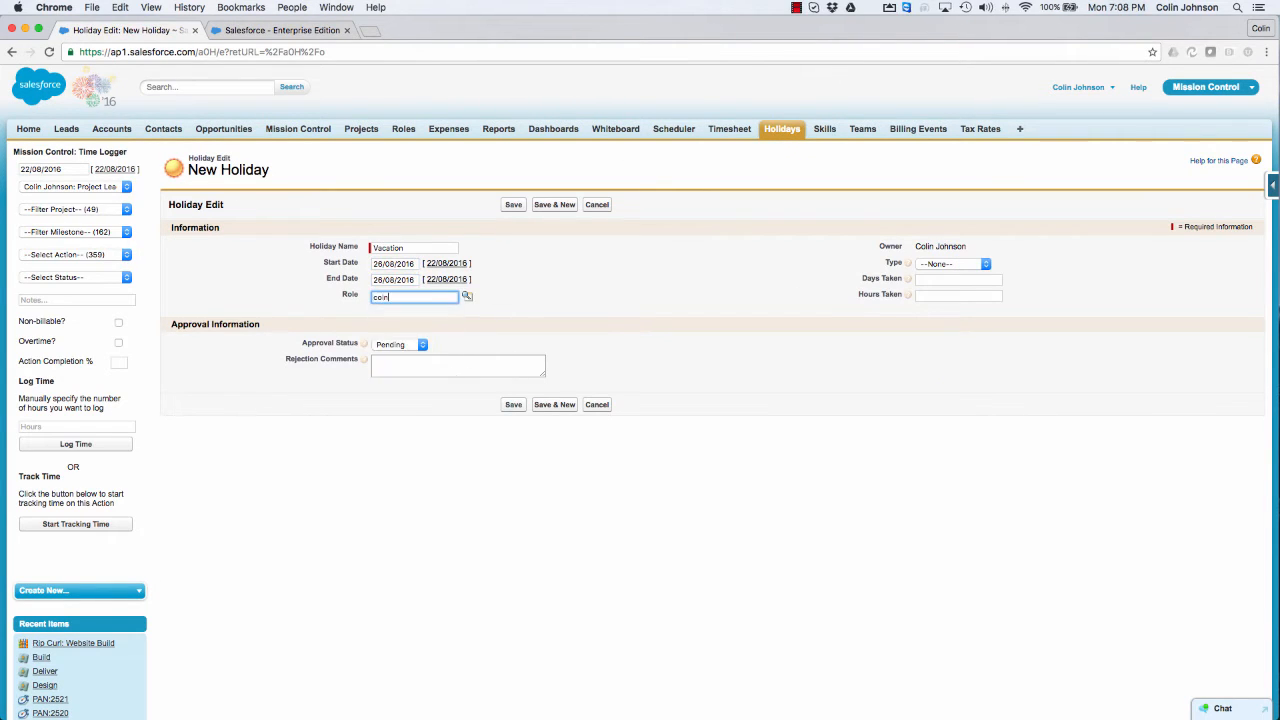
Step: Set the holiday to Annual Leave with 1 day and 8 hours taken, mark it Approved, and save it
{"action": "left_click", "coordinate": [954, 265]}
{"action": "left_click", "coordinate": [944, 277]}
{"action": "left_click", "coordinate": [946, 280]}
{"action": "type", "text": "1"}
{"action": "key", "text": "Tab"}
{"action": "left_click", "coordinate": [400, 344]}
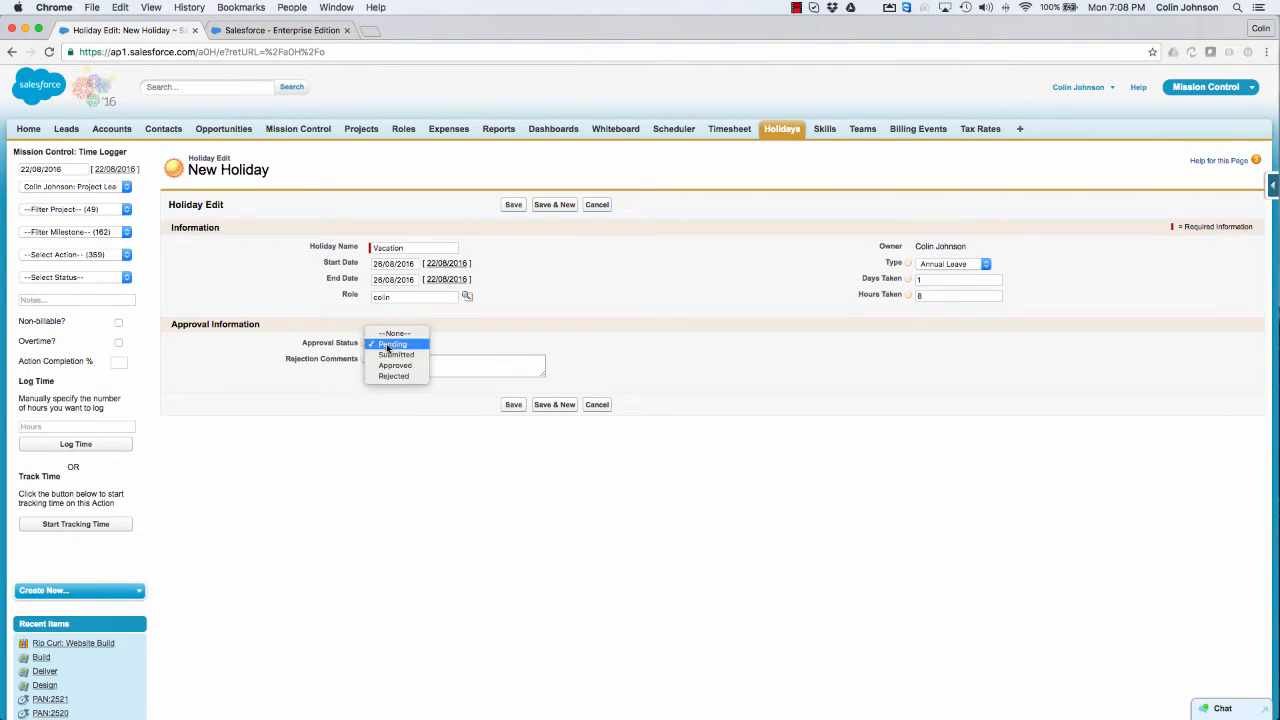
{"action": "left_click", "coordinate": [398, 355]}
{"action": "left_click", "coordinate": [513, 205]}
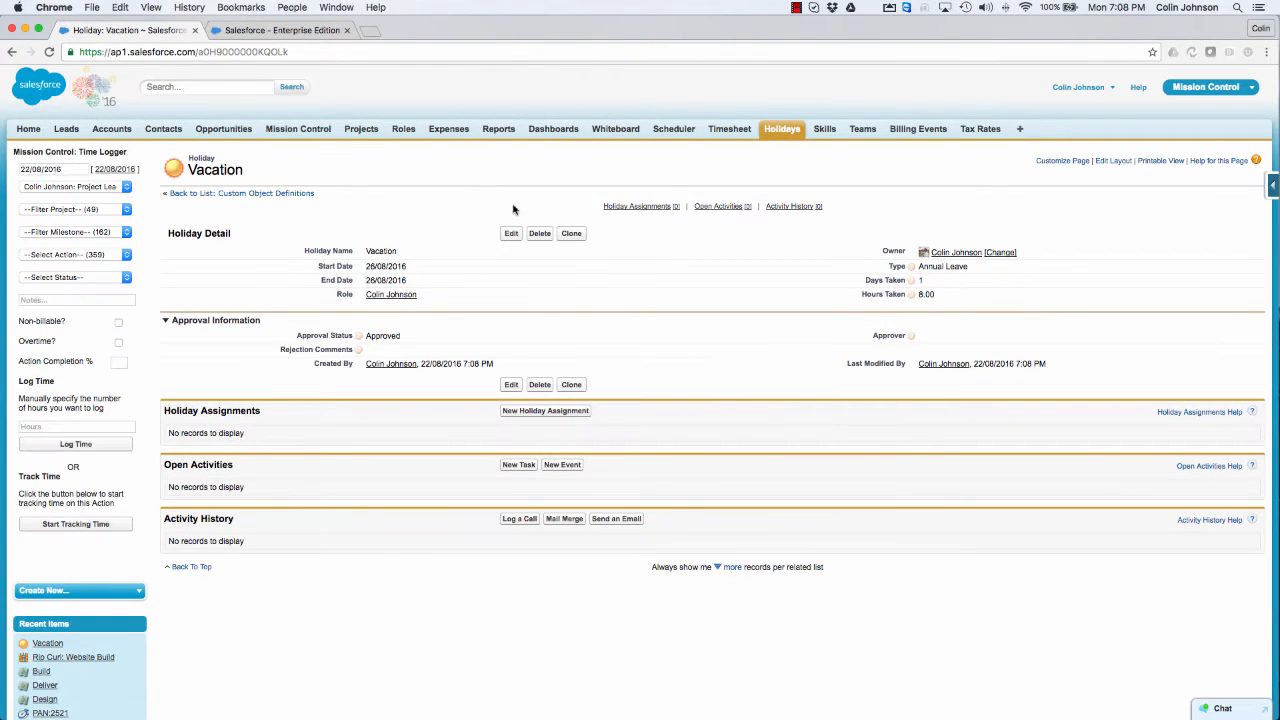
Step: Open the scheduler timeline and review the Project Lead's 26 August holiday alongside the other roles' schedules
{"action": "left_click", "coordinate": [672, 135]}
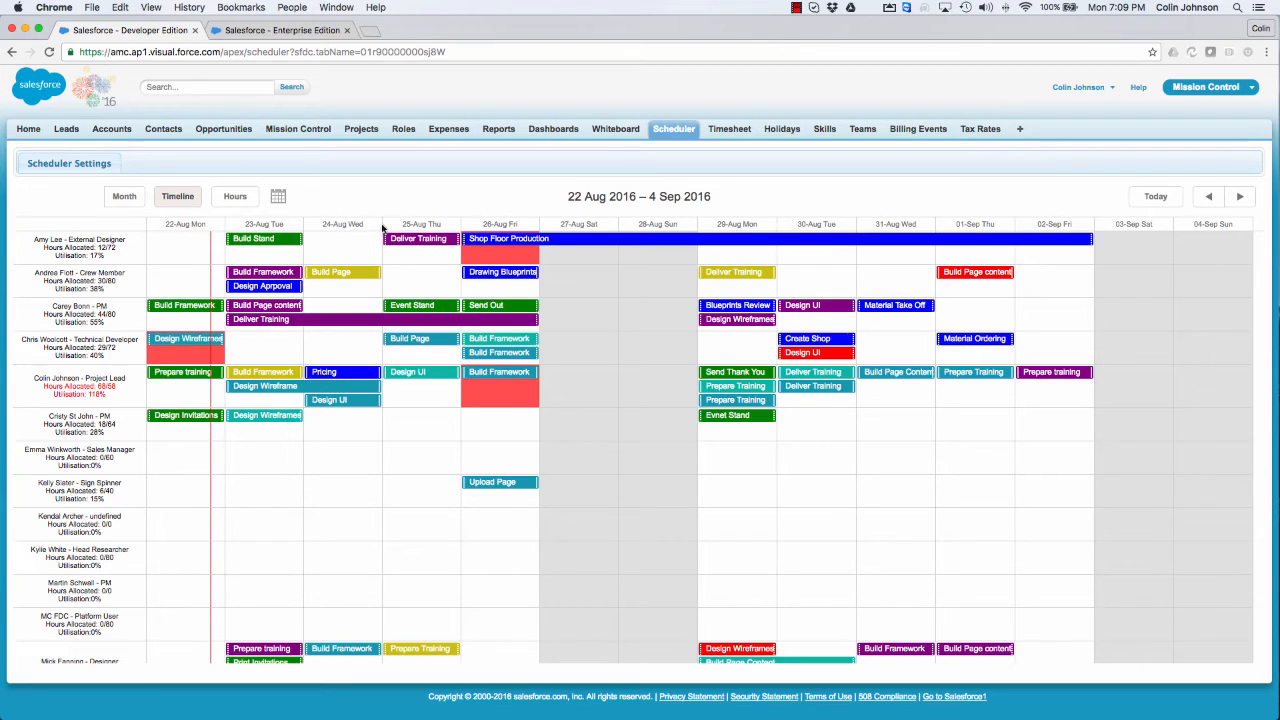
{"action": "mouse_move", "coordinate": [366, 388]}
{"action": "scroll", "coordinate": [366, 388], "scroll_direction": "down", "scroll_amount": 1}
{"action": "scroll", "coordinate": [366, 388], "scroll_direction": "down", "scroll_amount": 5}
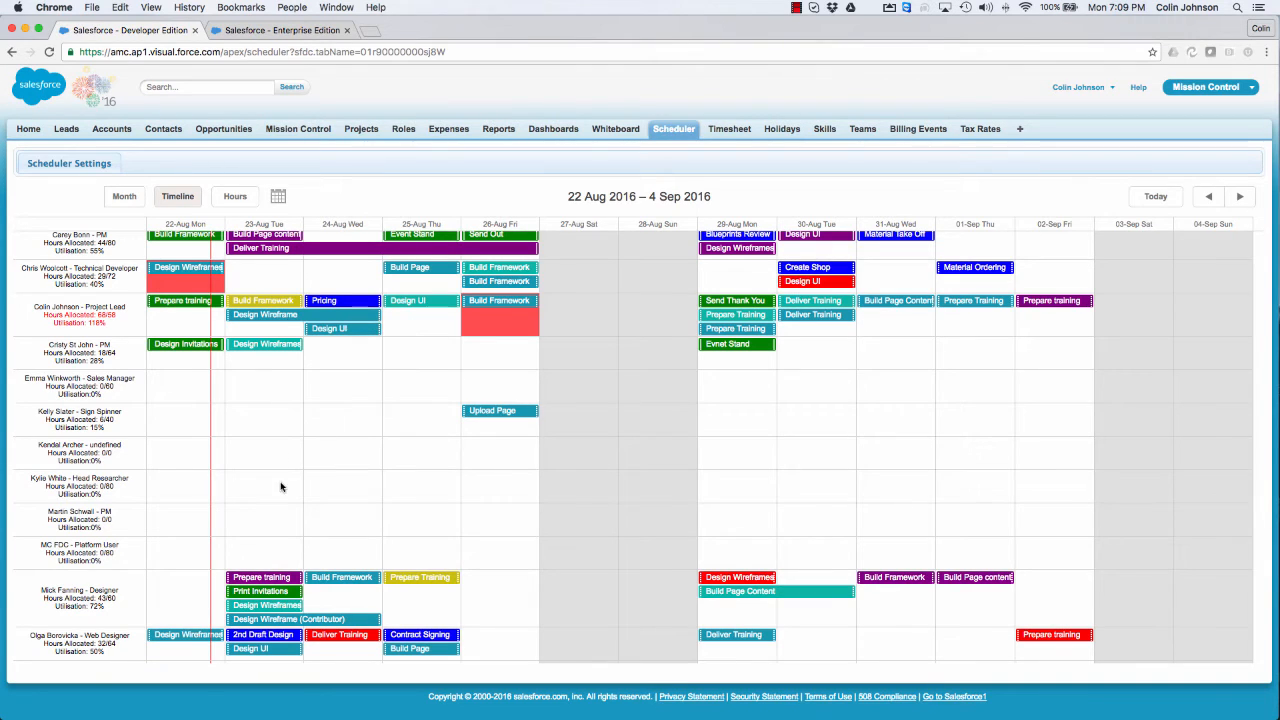
Step: Reschedule the Project Lead's Design Wireframe action to 24–25 August 2016
{"action": "mouse_move", "coordinate": [276, 628]}
{"action": "mouse_move", "coordinate": [288, 318]}
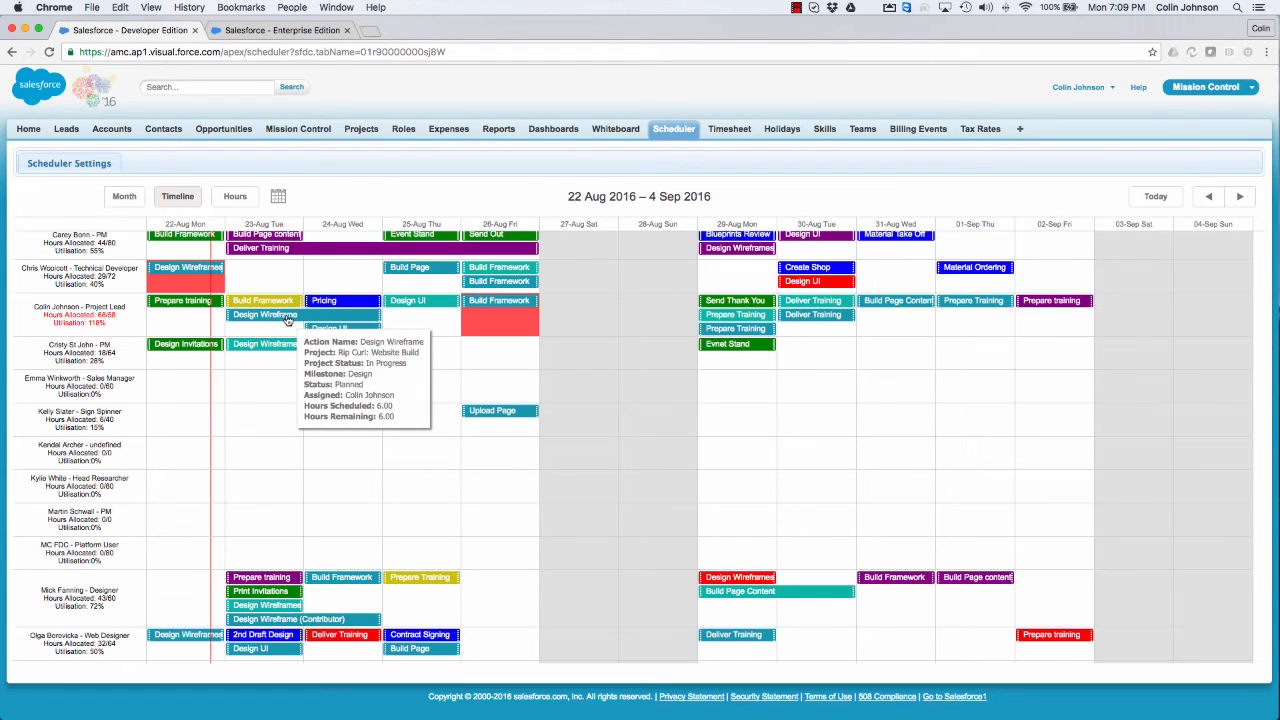
{"action": "left_click_drag", "start_coordinate": [288, 318], "coordinate": [362, 322]}
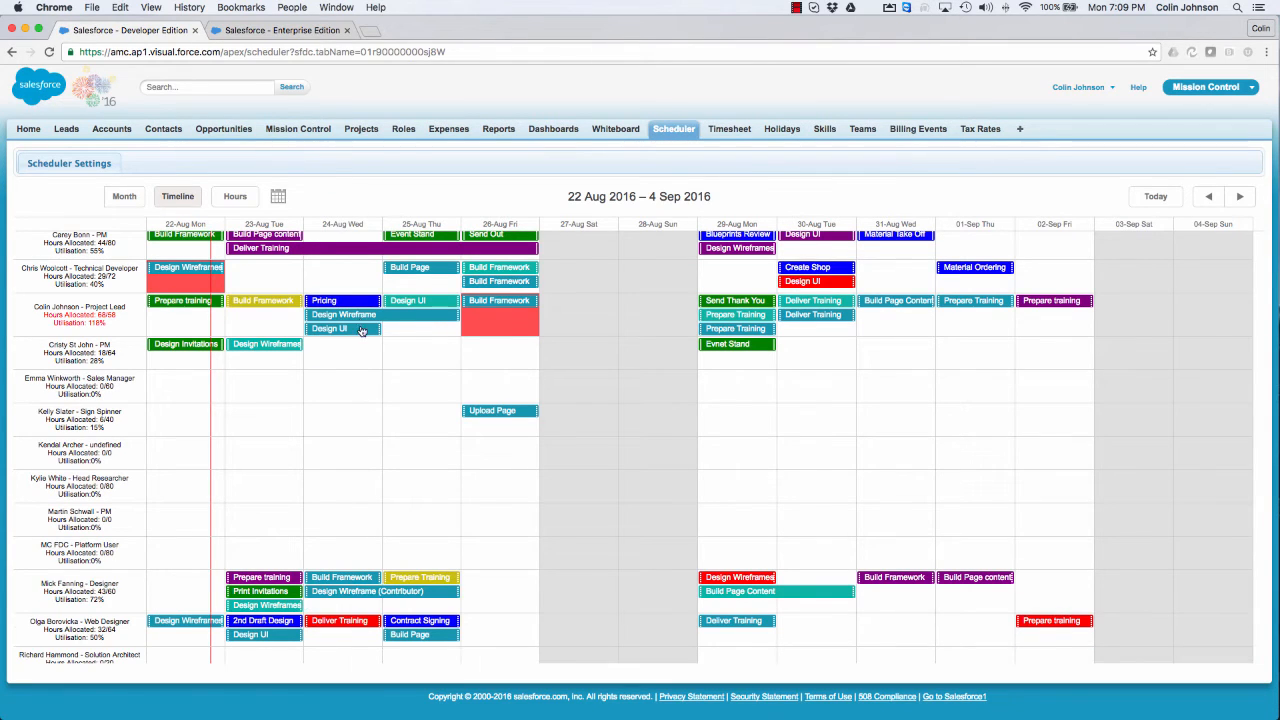
Step: Compare the Designer's Design Wireframe contribution, and move the Project Lead's Design Wireframe action to 31 August–1 September 2016
{"action": "mouse_move", "coordinate": [345, 597]}
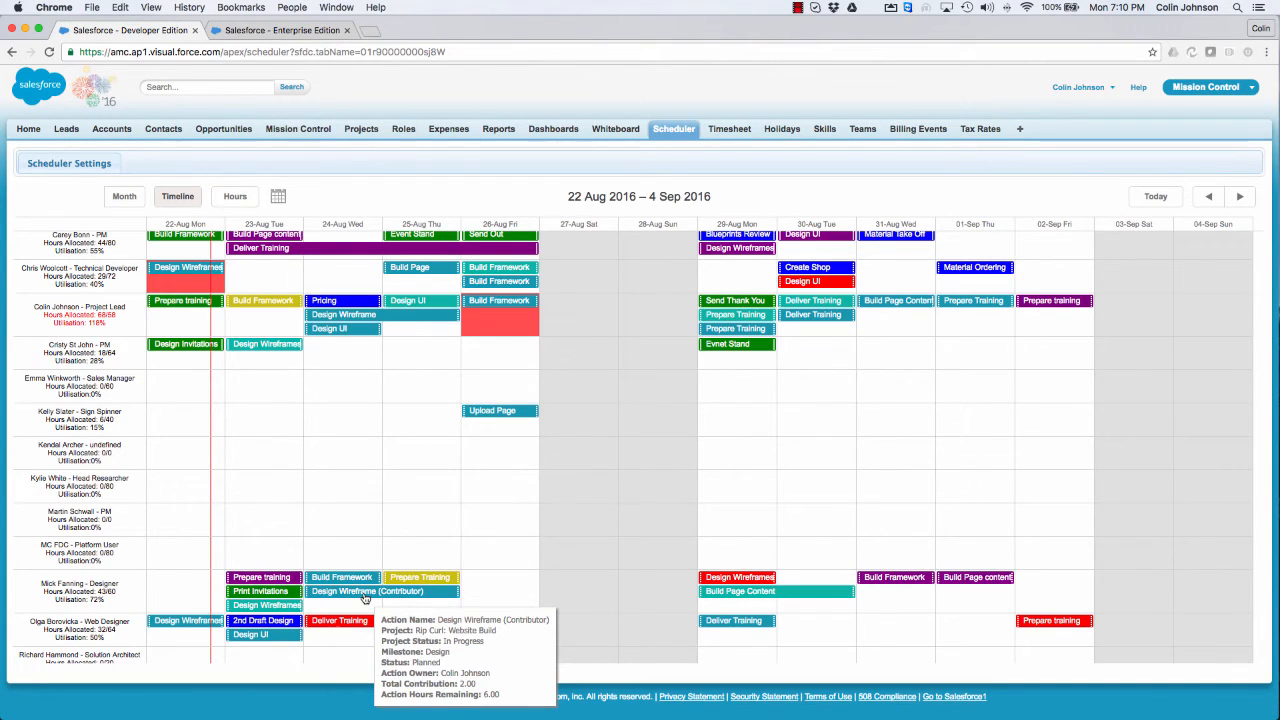
{"action": "mouse_move", "coordinate": [338, 316]}
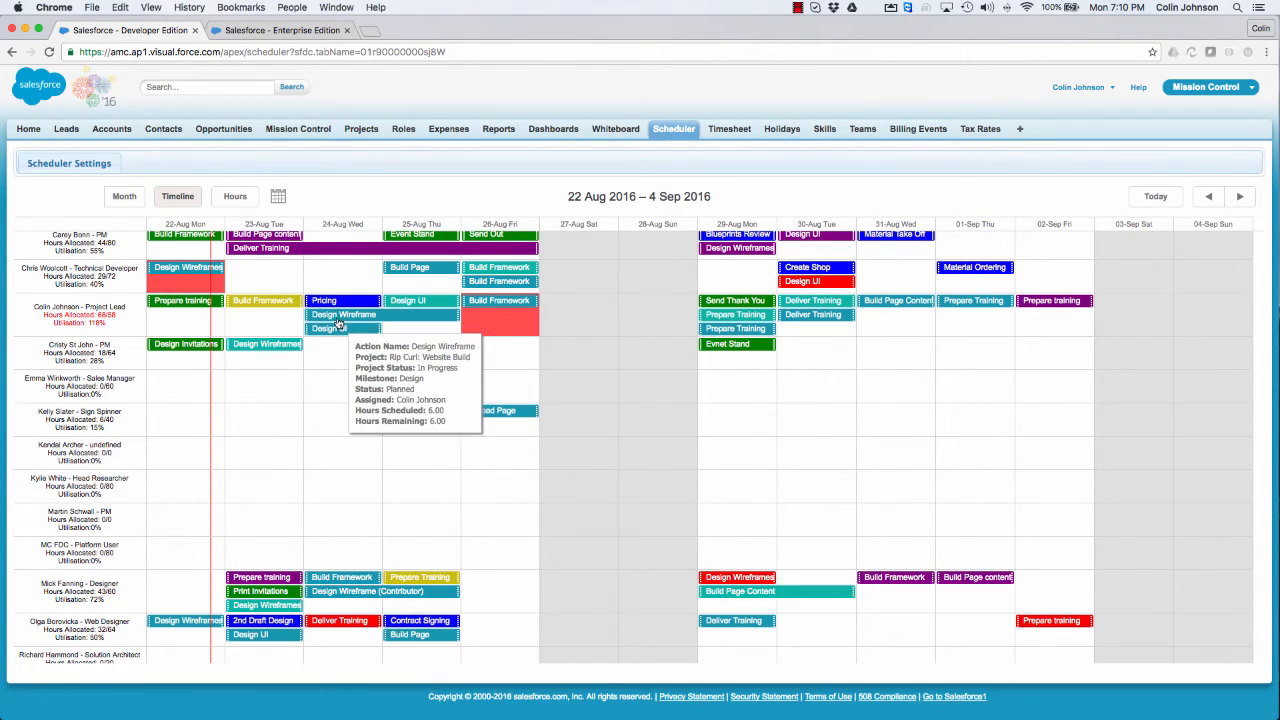
{"action": "left_click_drag", "start_coordinate": [338, 323], "coordinate": [879, 325]}
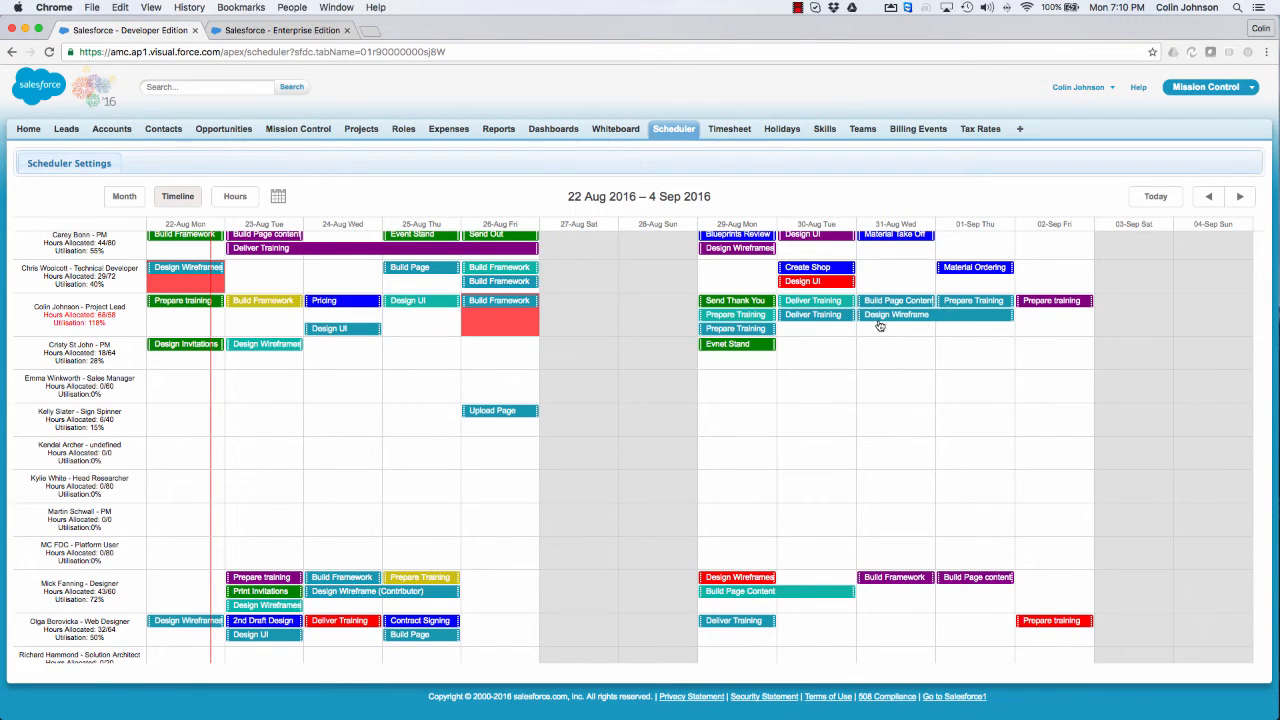
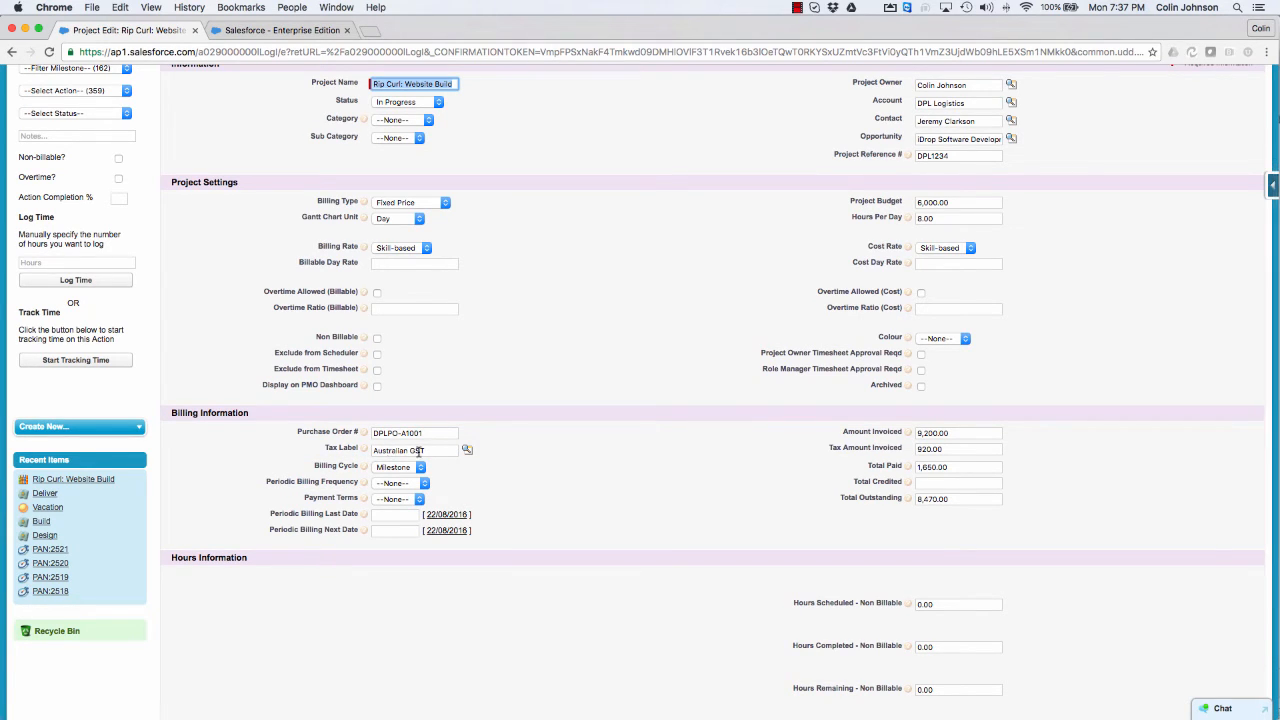
Step: Look through the project's billing cycle and periodic frequency options, set Payment Terms to 7, and save the project
{"action": "left_click", "coordinate": [395, 467]}
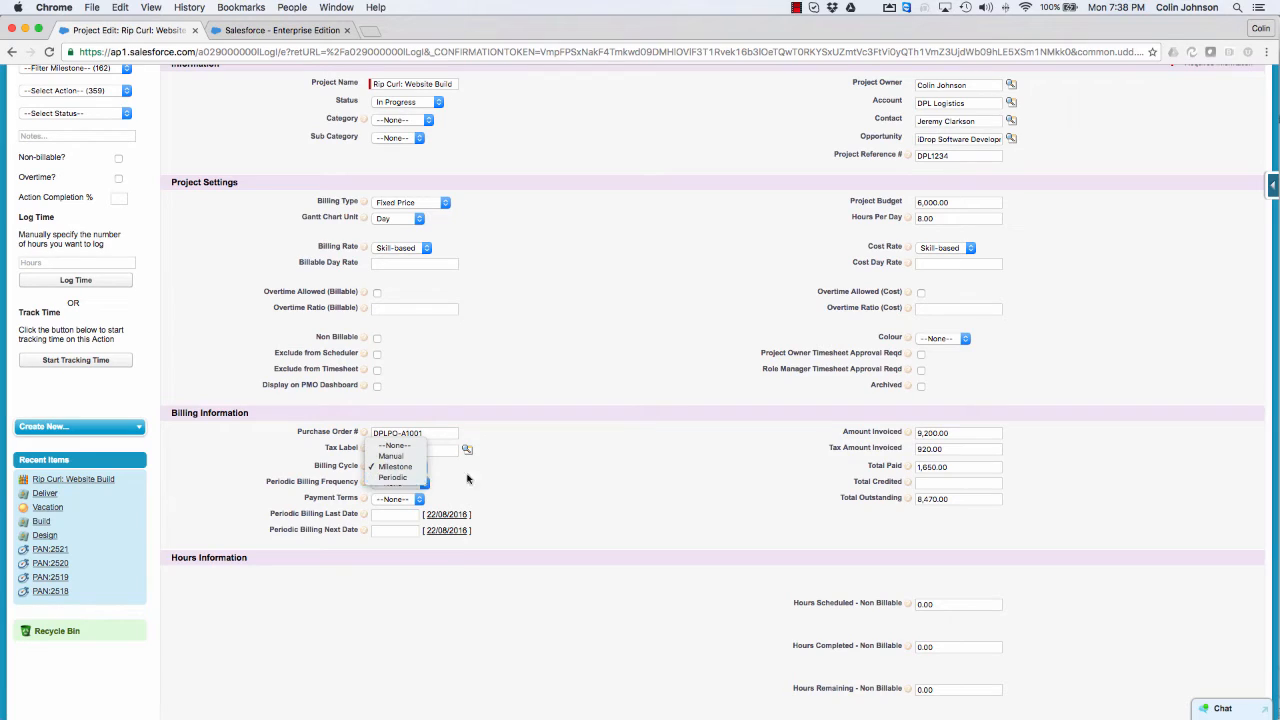
{"action": "left_click", "coordinate": [470, 478]}
{"action": "mouse_move", "coordinate": [373, 470]}
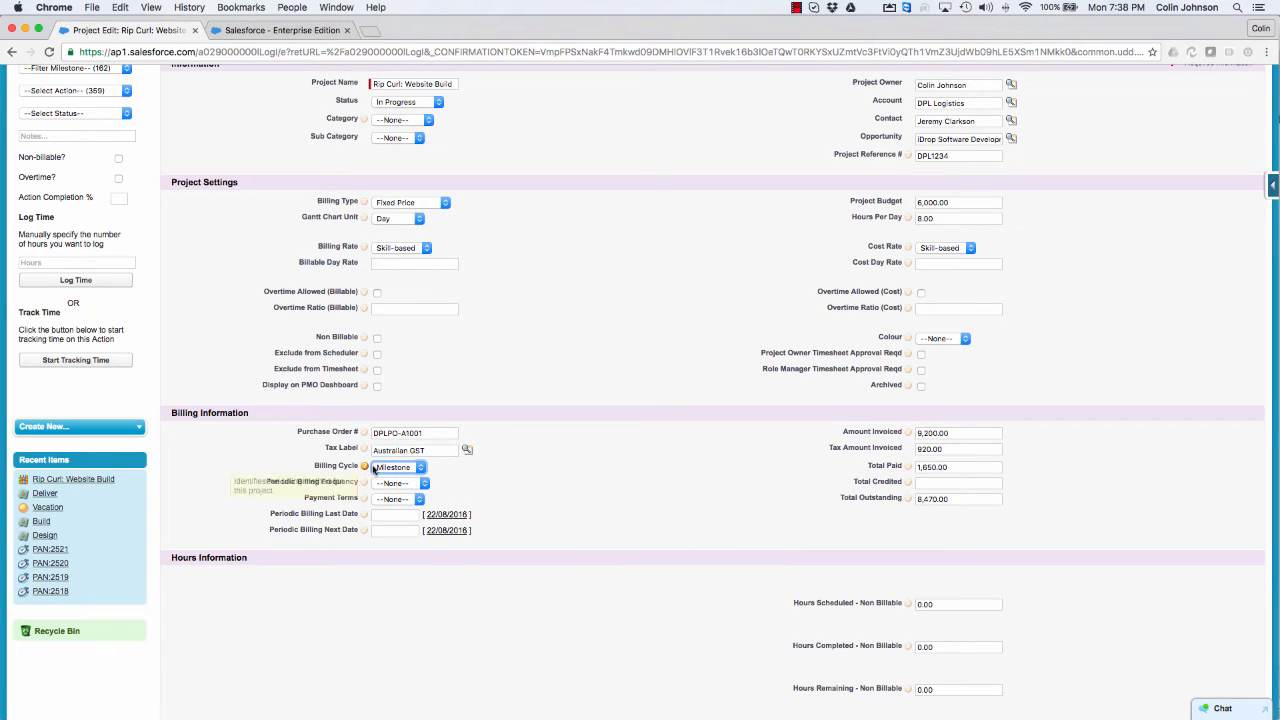
{"action": "left_click", "coordinate": [411, 484]}
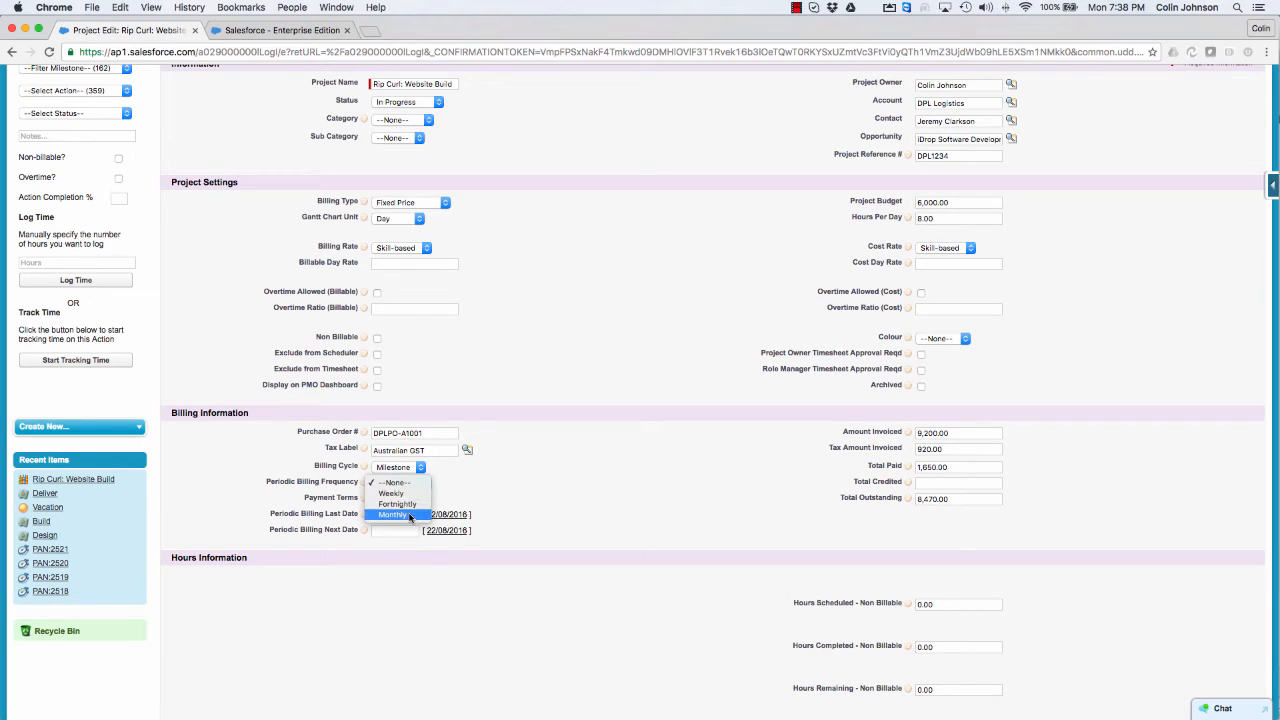
{"action": "left_click", "coordinate": [327, 502]}
{"action": "left_click", "coordinate": [405, 499]}
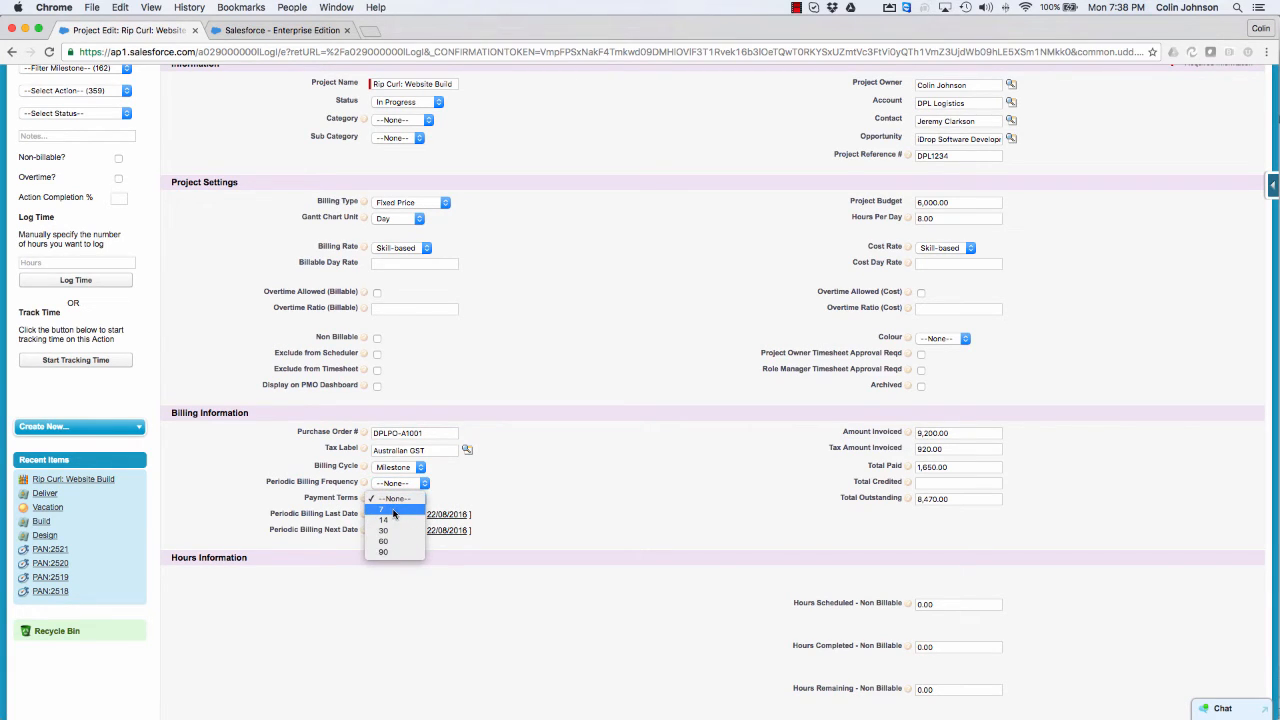
{"action": "left_click", "coordinate": [393, 511]}
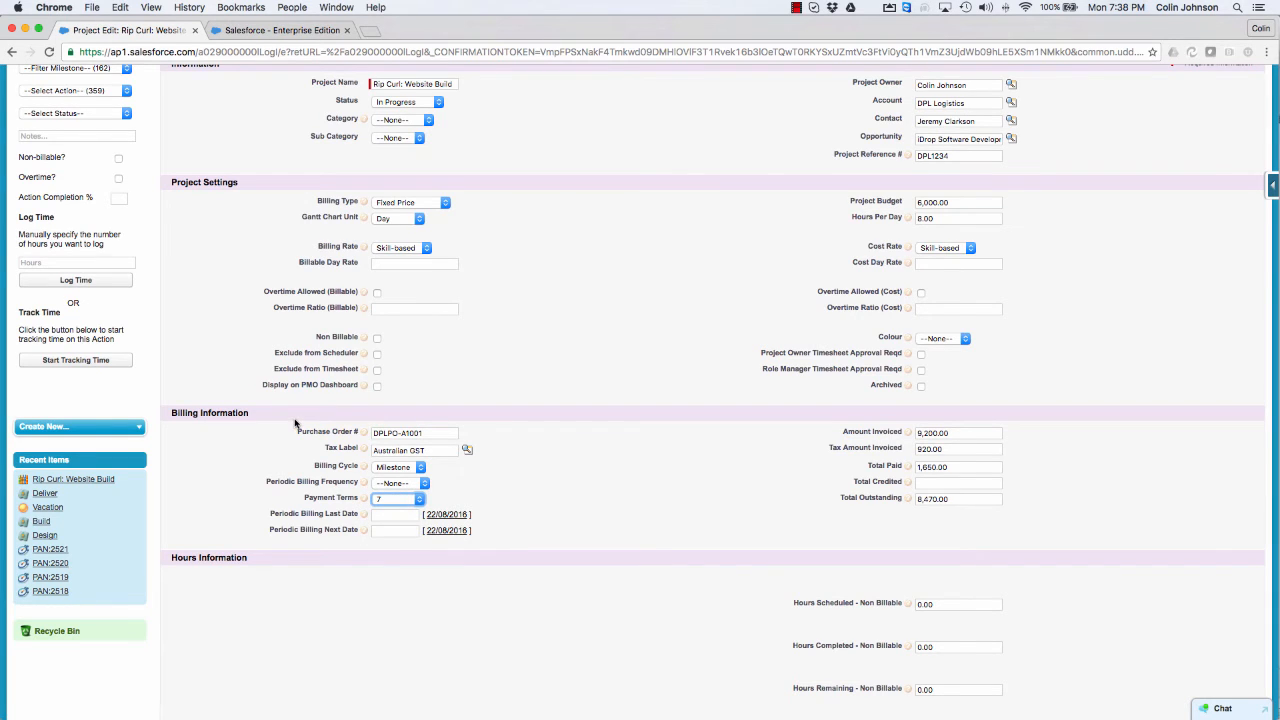
{"action": "scroll", "coordinate": [298, 428], "scroll_direction": "up", "scroll_amount": 3}
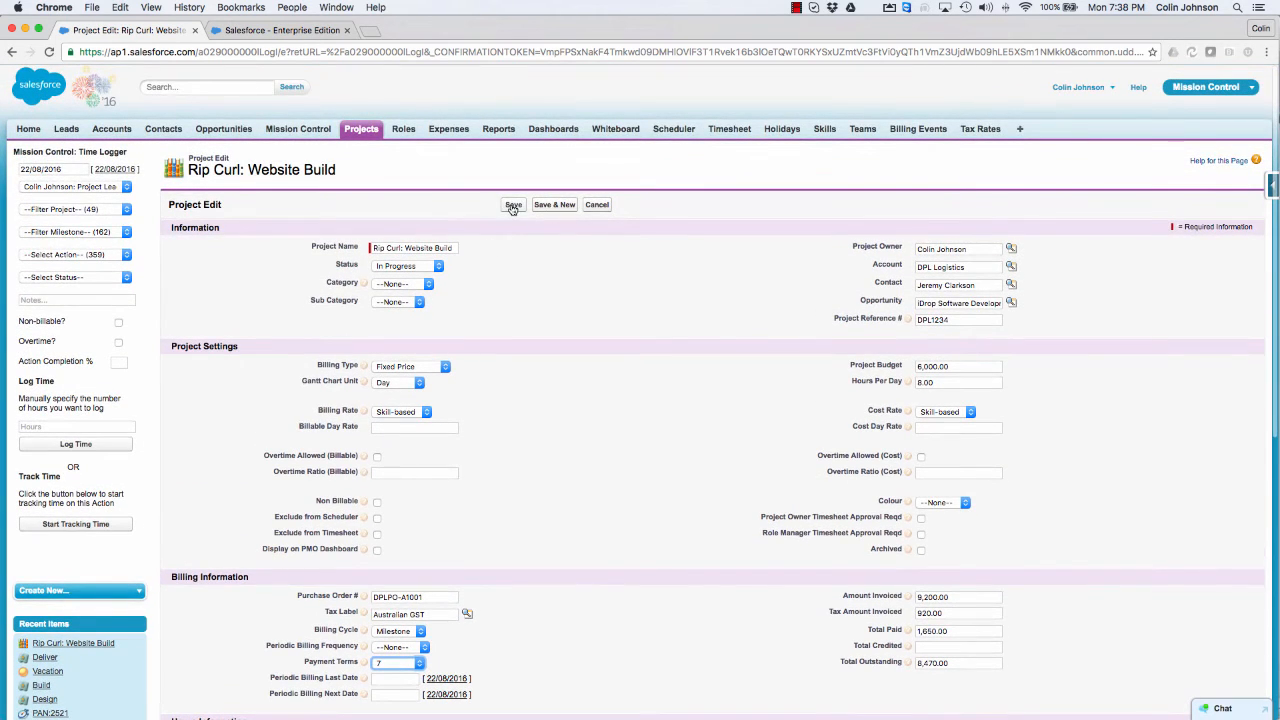
{"action": "left_click", "coordinate": [513, 204]}
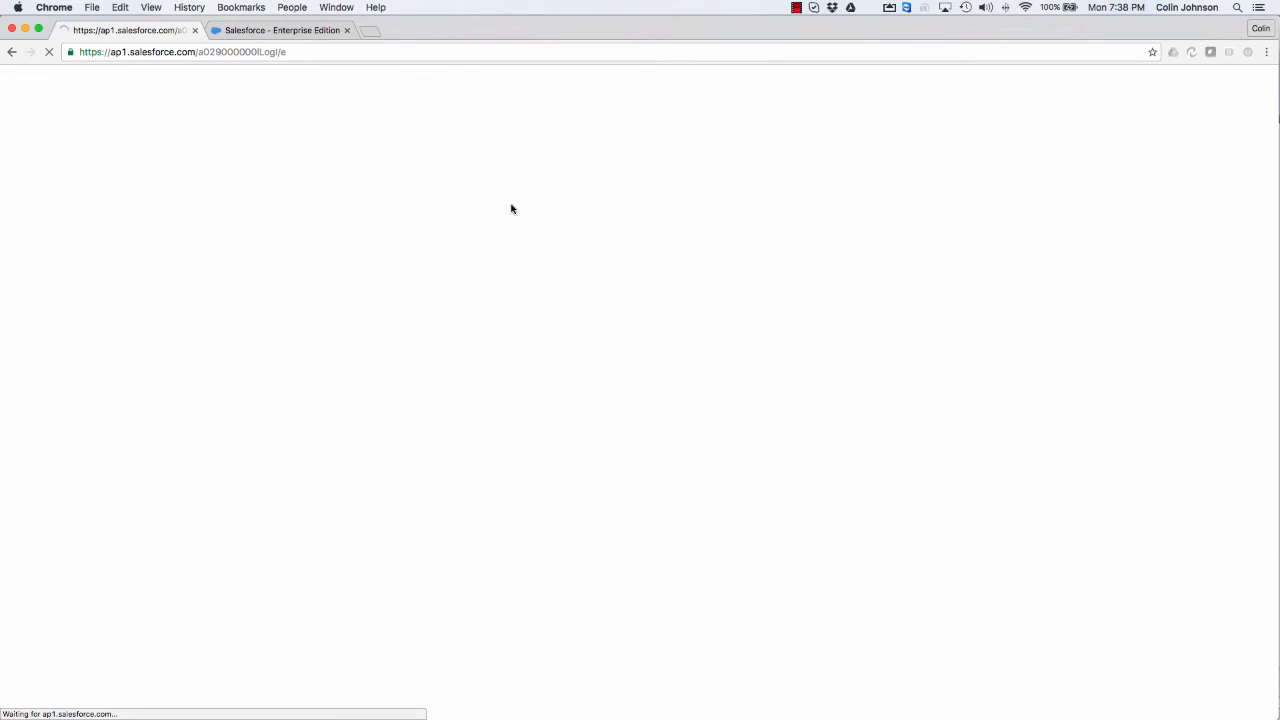
Step: Open the project's Deliver milestone, set its status to Complete, and save it
{"action": "scroll", "coordinate": [225, 350], "scroll_direction": "down", "scroll_amount": 3}
{"action": "scroll", "coordinate": [225, 350], "scroll_direction": "down", "scroll_amount": 10}
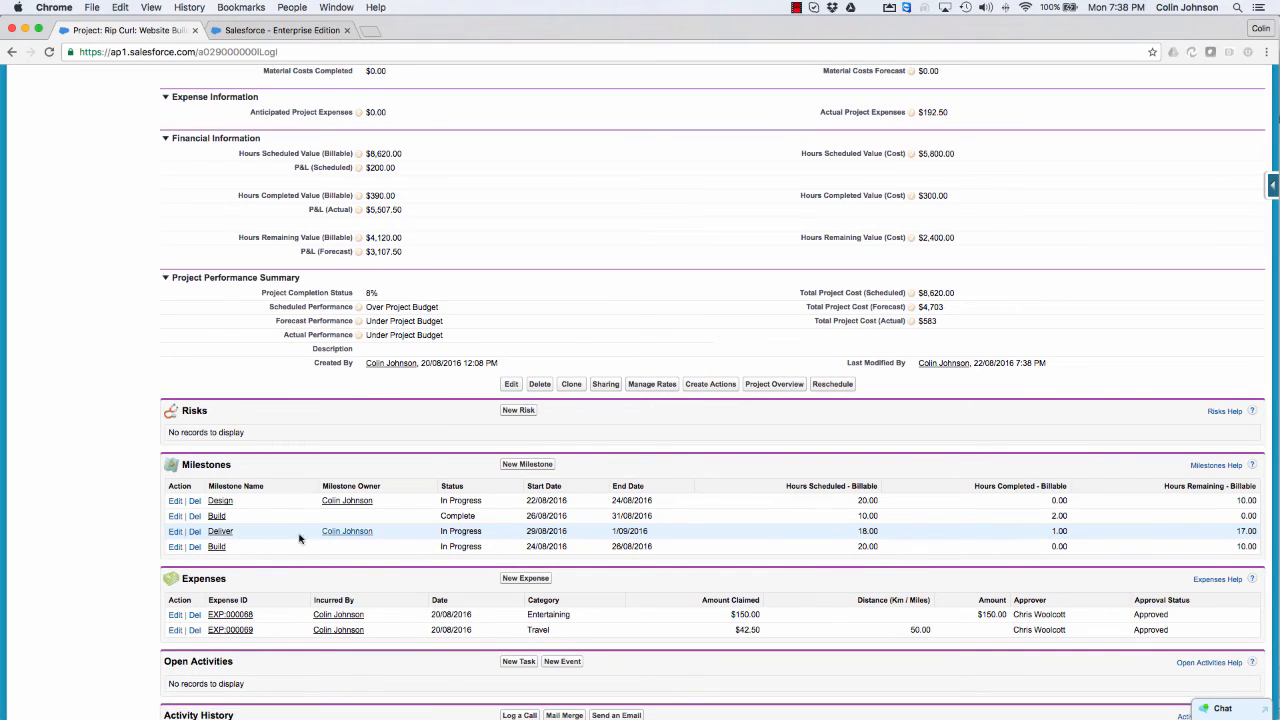
{"action": "left_click", "coordinate": [220, 532]}
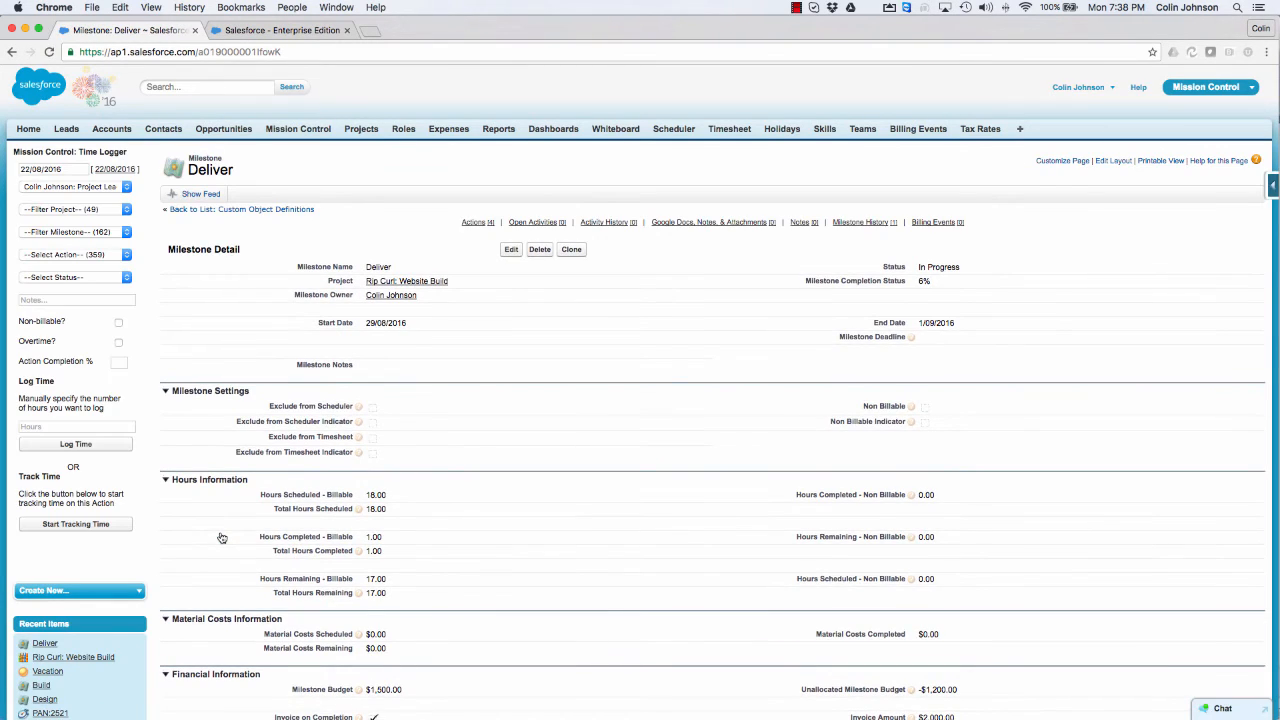
{"action": "scroll", "coordinate": [222, 538], "scroll_direction": "down", "scroll_amount": 3}
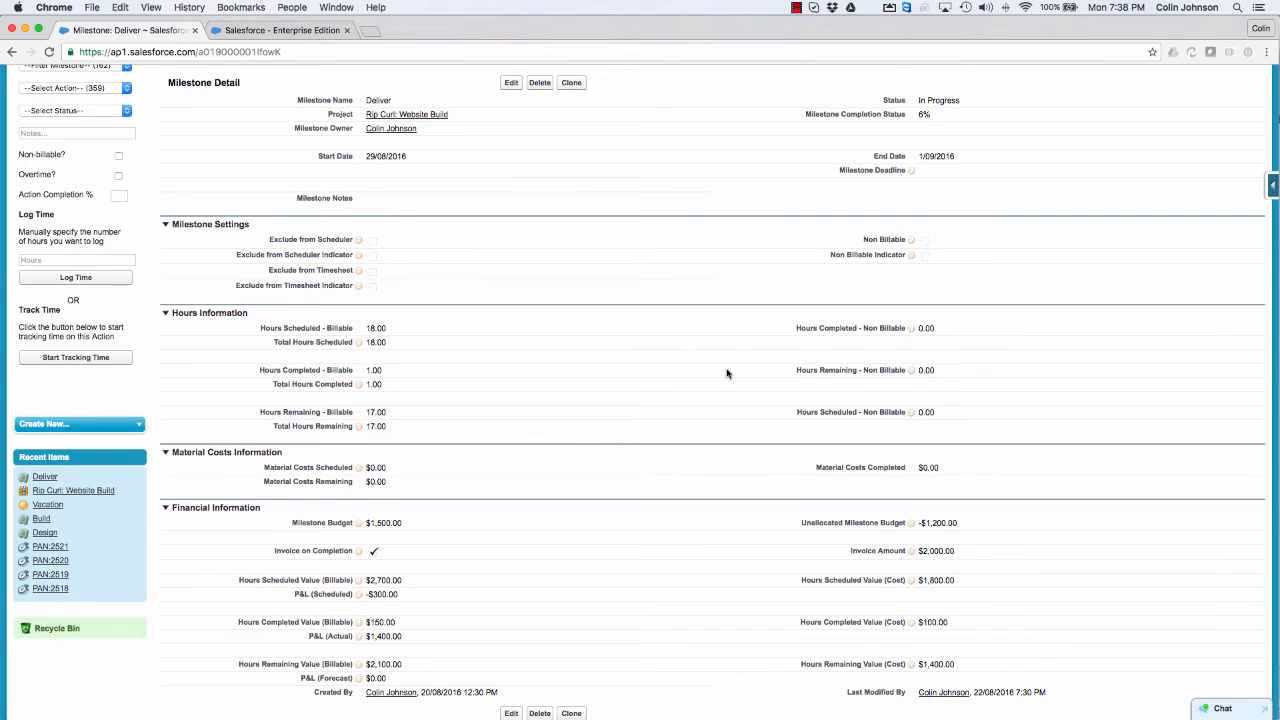
{"action": "scroll", "coordinate": [729, 370], "scroll_direction": "up", "scroll_amount": 3}
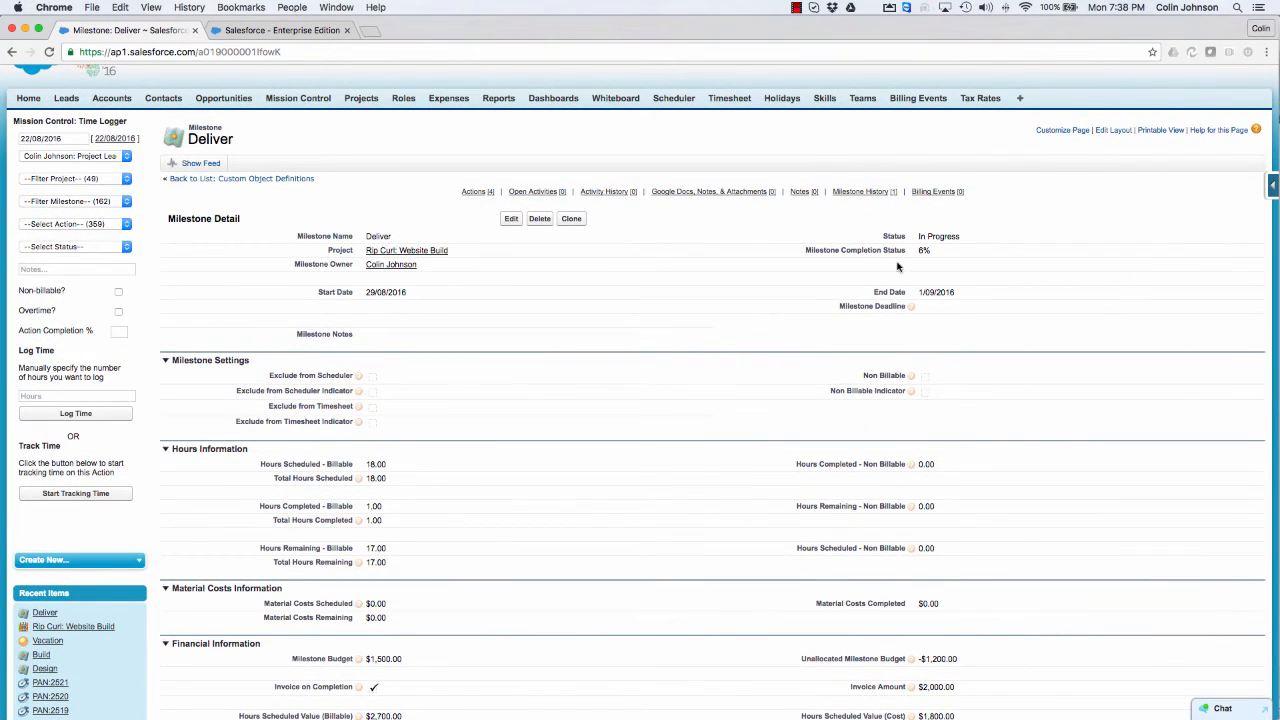
{"action": "double_click", "coordinate": [940, 235]}
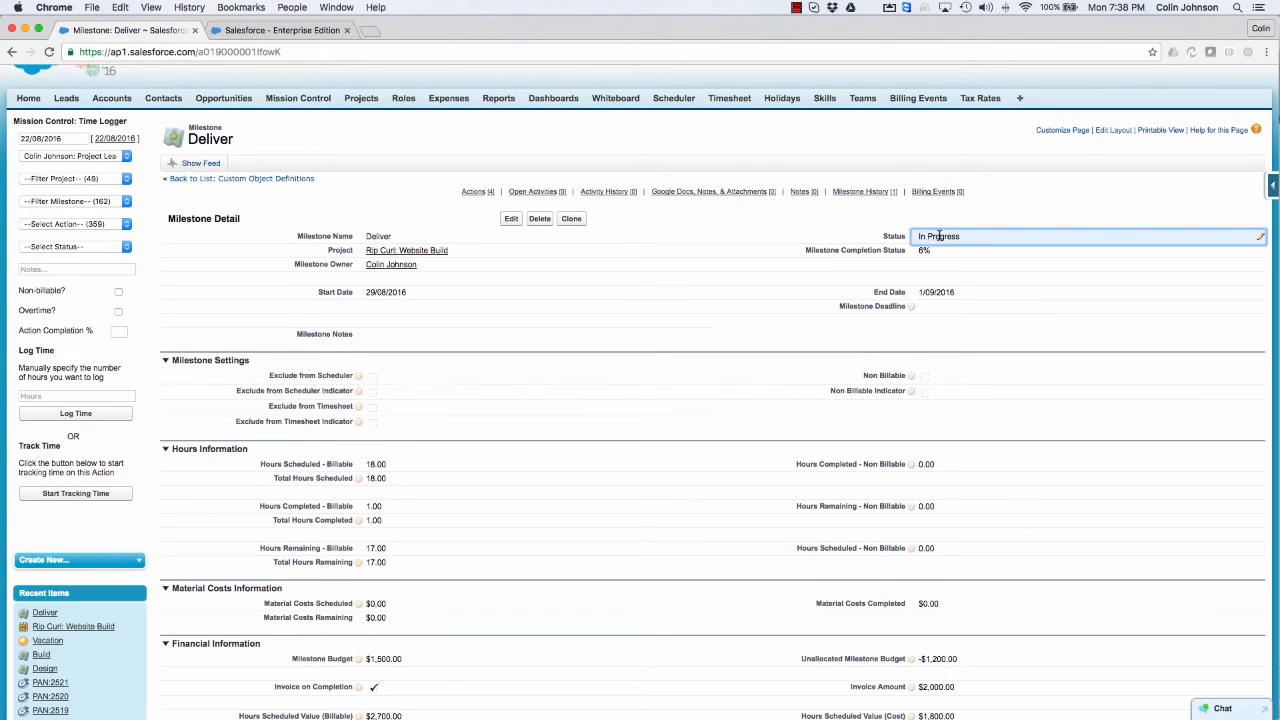
{"action": "left_click", "coordinate": [942, 238]}
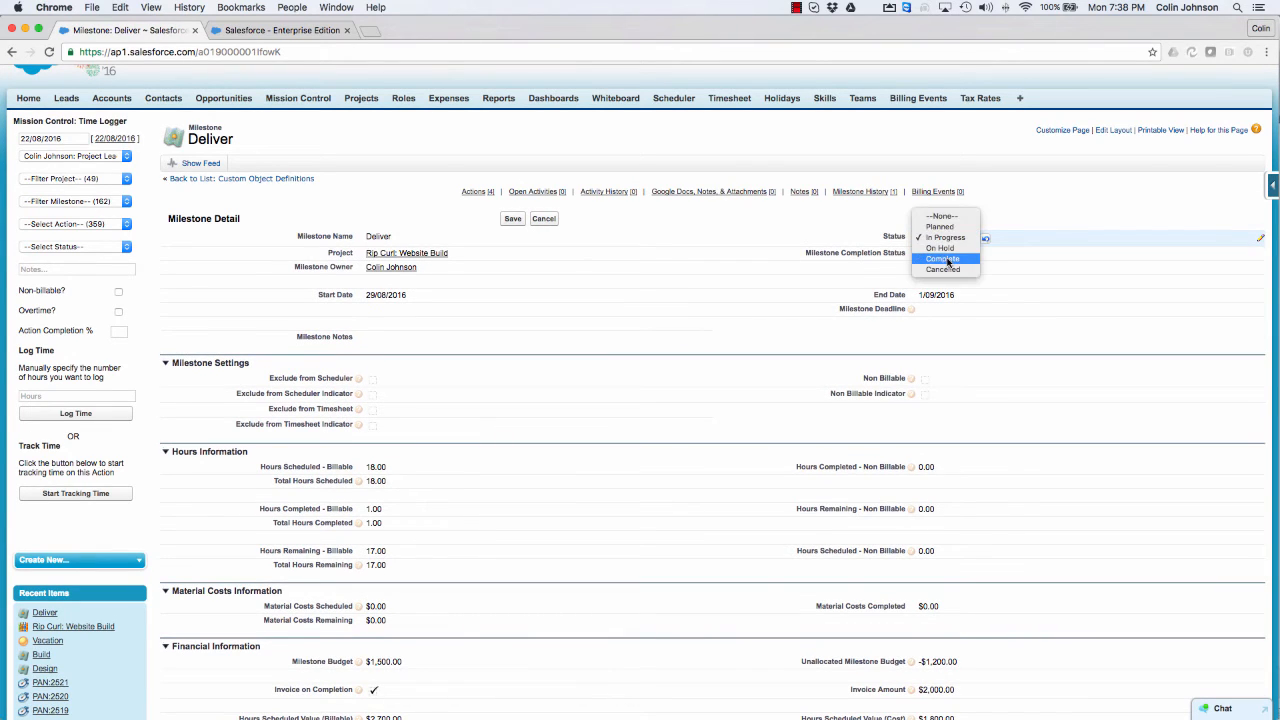
{"action": "left_click", "coordinate": [942, 259]}
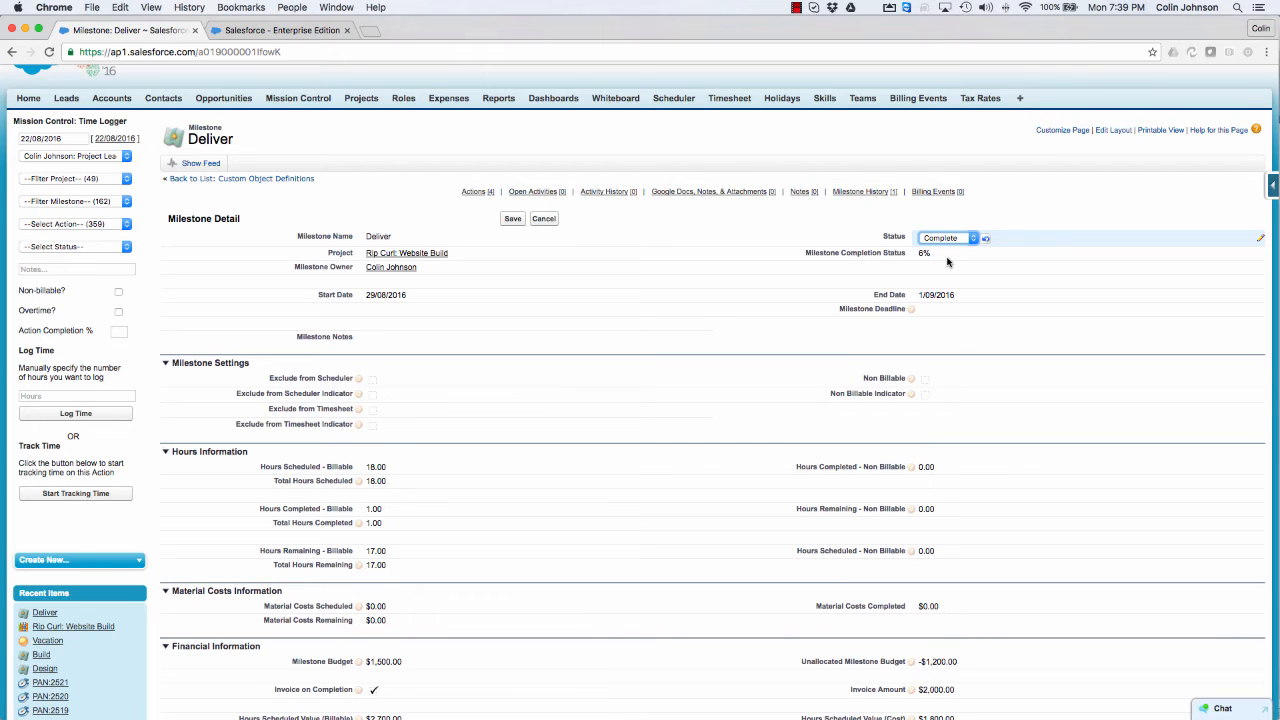
{"action": "left_click", "coordinate": [511, 219]}
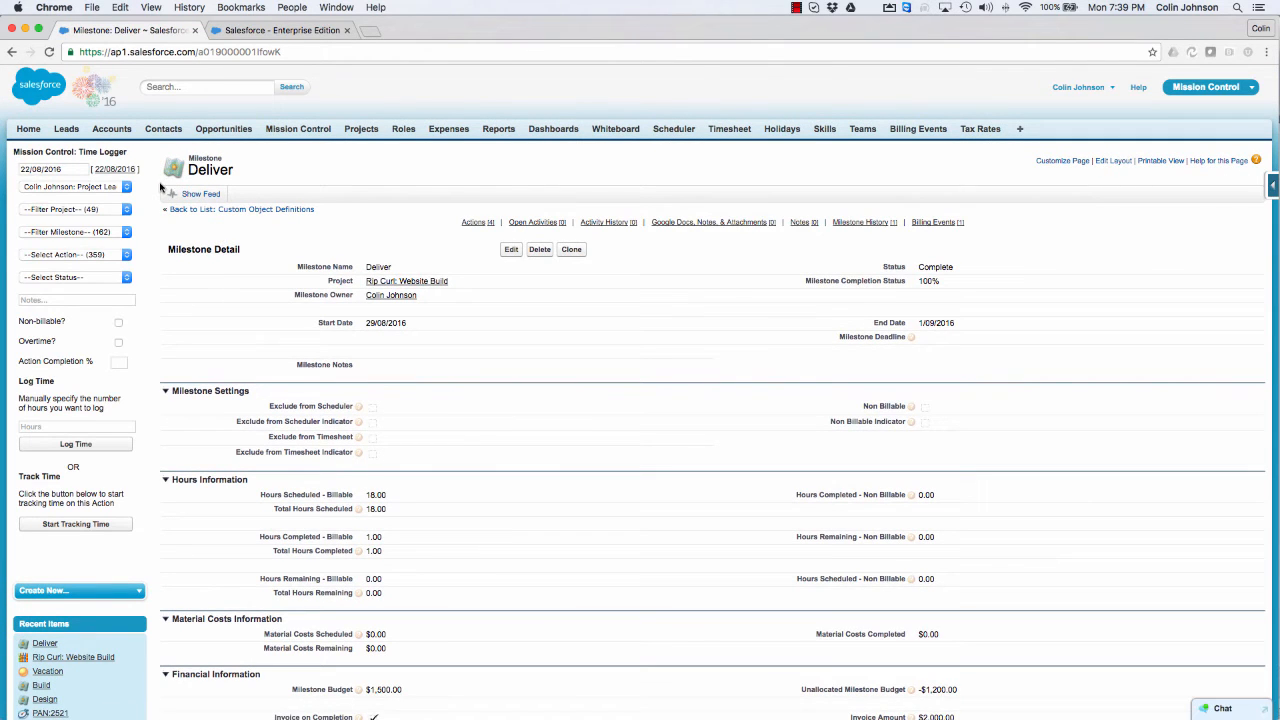
Step: Open the billing event for the Deliver milestone, generate its invoice PDF, and reload the billing event record
{"action": "scroll", "coordinate": [160, 187], "scroll_direction": "down", "scroll_amount": 8}
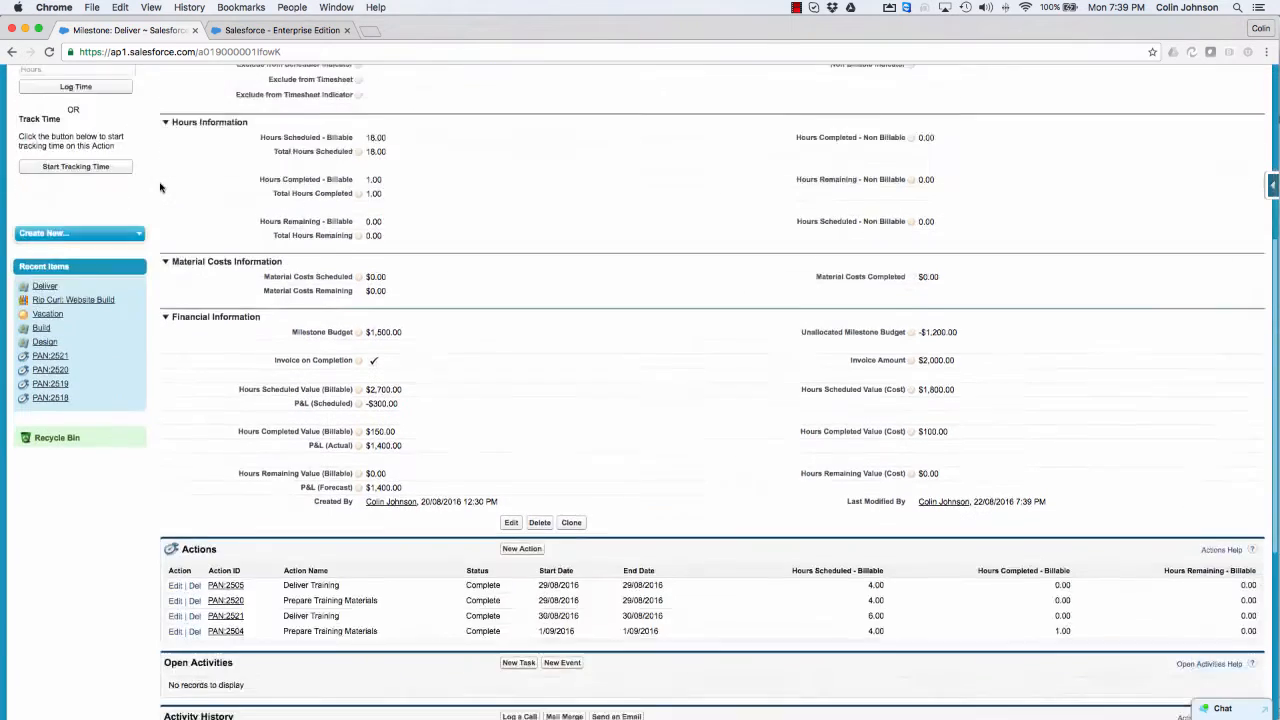
{"action": "scroll", "coordinate": [160, 187], "scroll_direction": "down", "scroll_amount": 8}
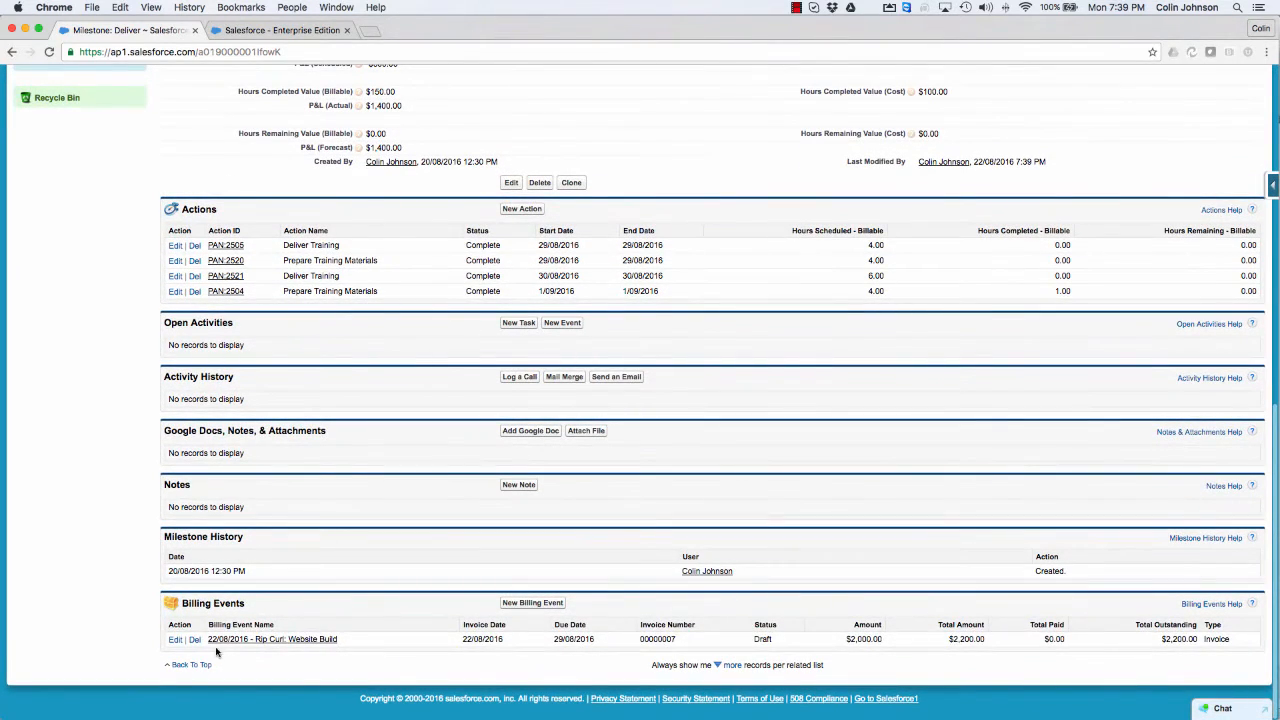
{"action": "left_click", "coordinate": [266, 641]}
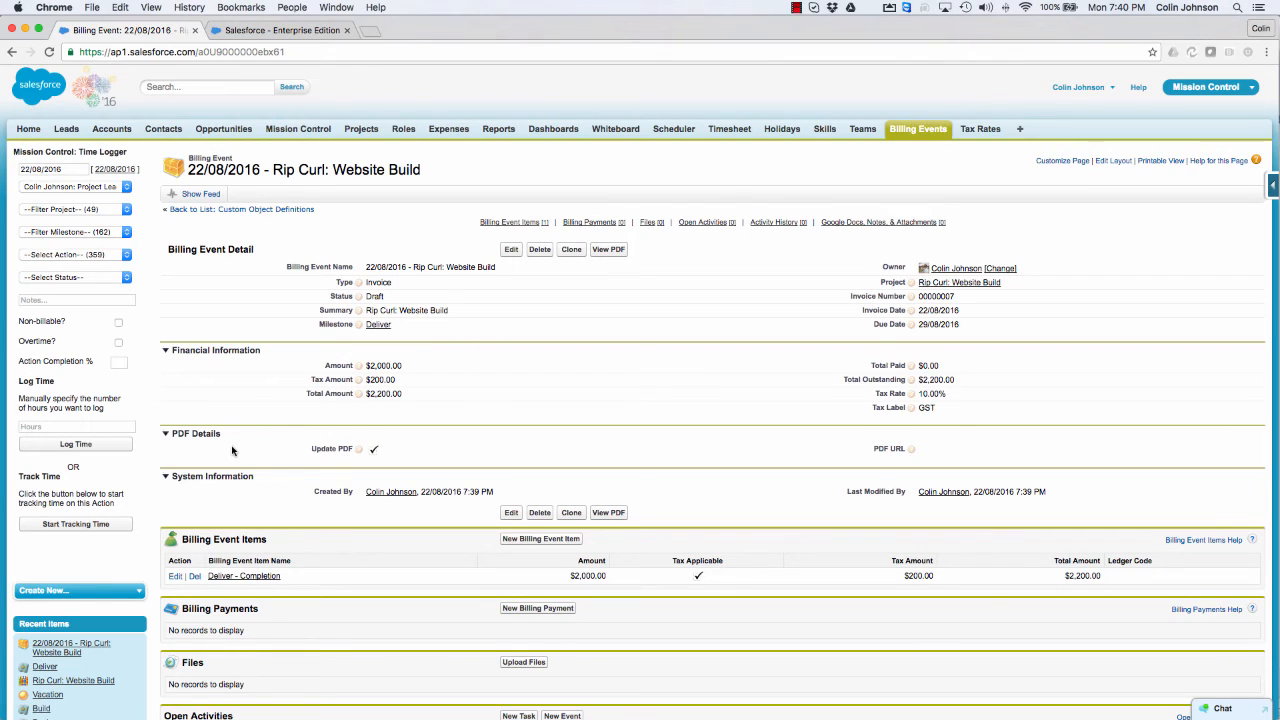
{"action": "left_click", "coordinate": [610, 250]}
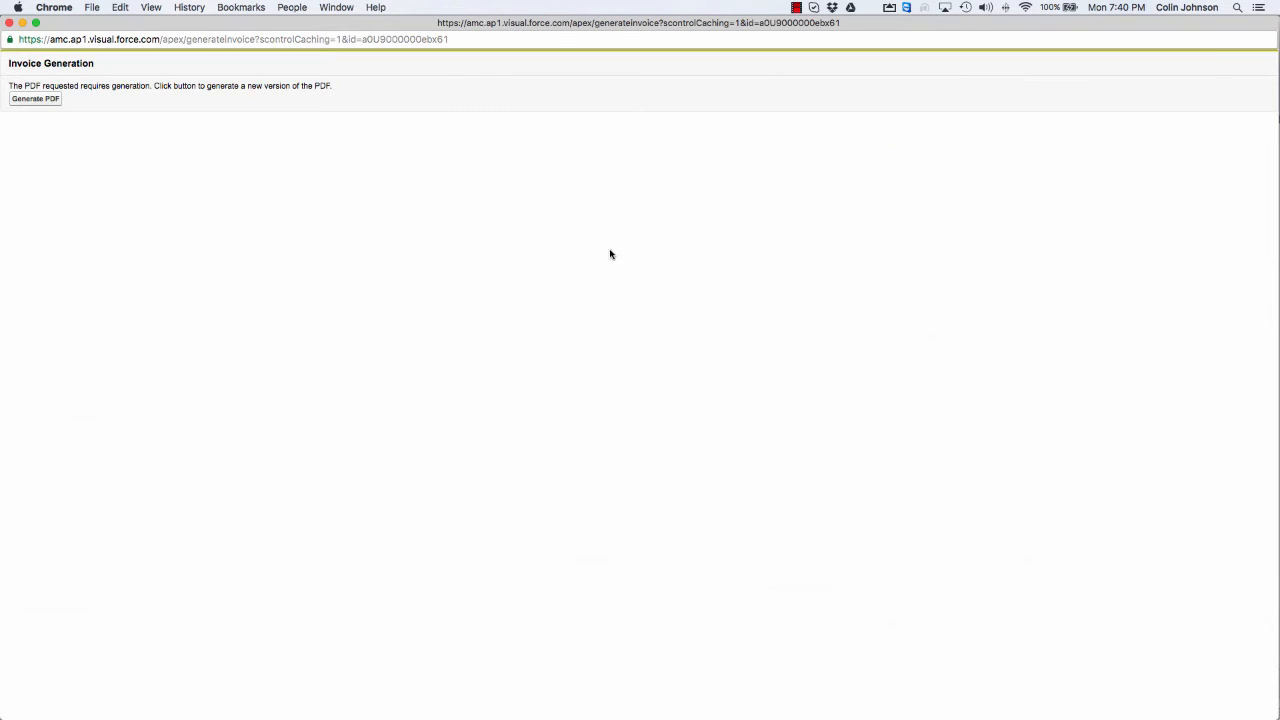
{"action": "left_click", "coordinate": [28, 103]}
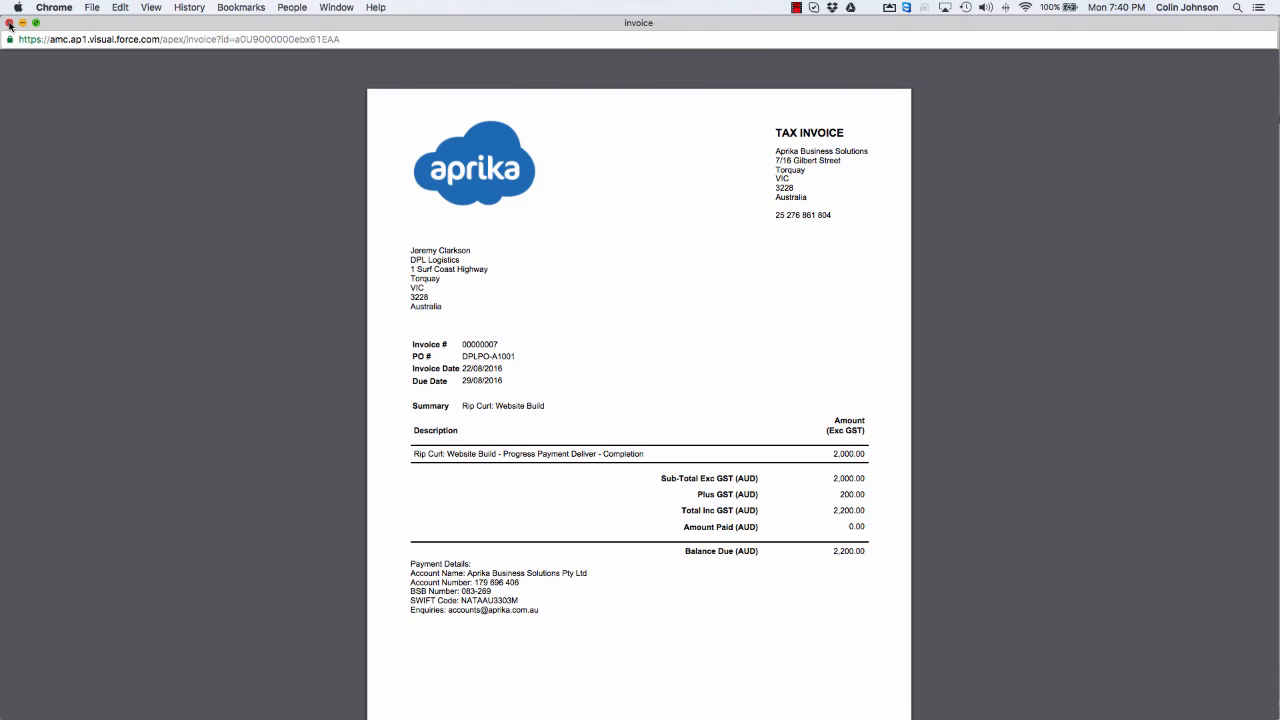
{"action": "left_click", "coordinate": [9, 24]}
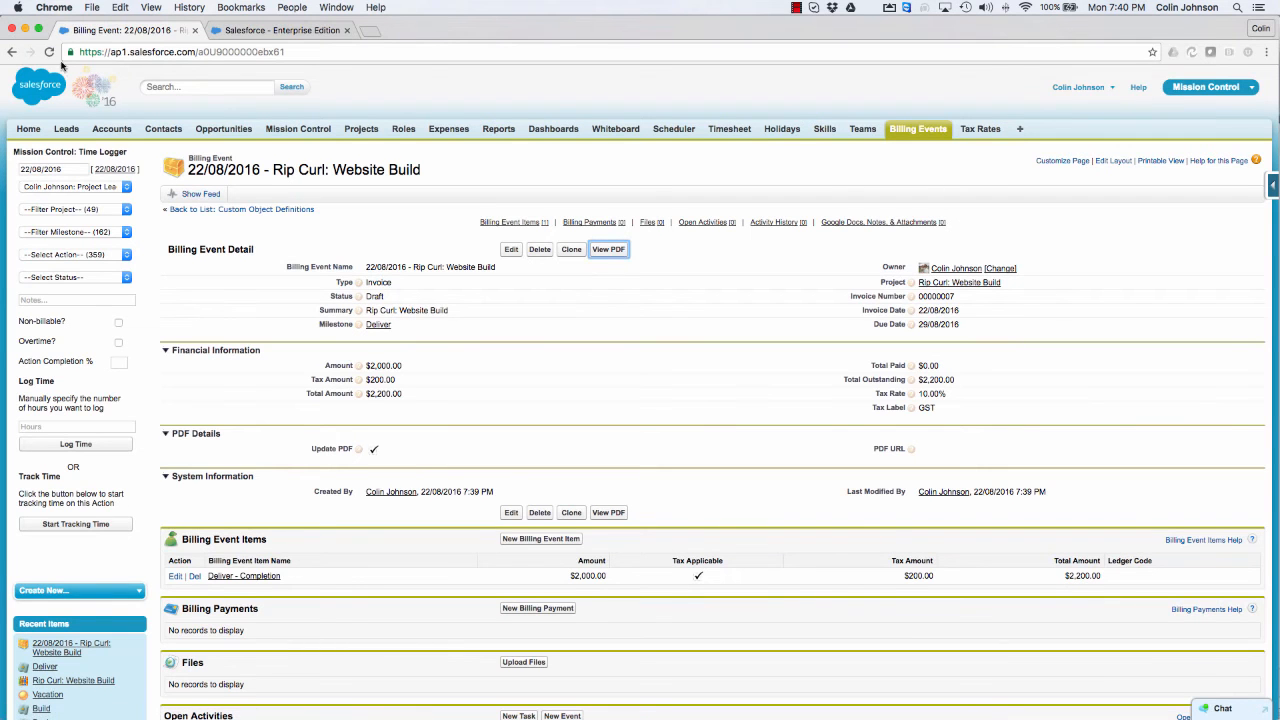
{"action": "left_click", "coordinate": [49, 52]}
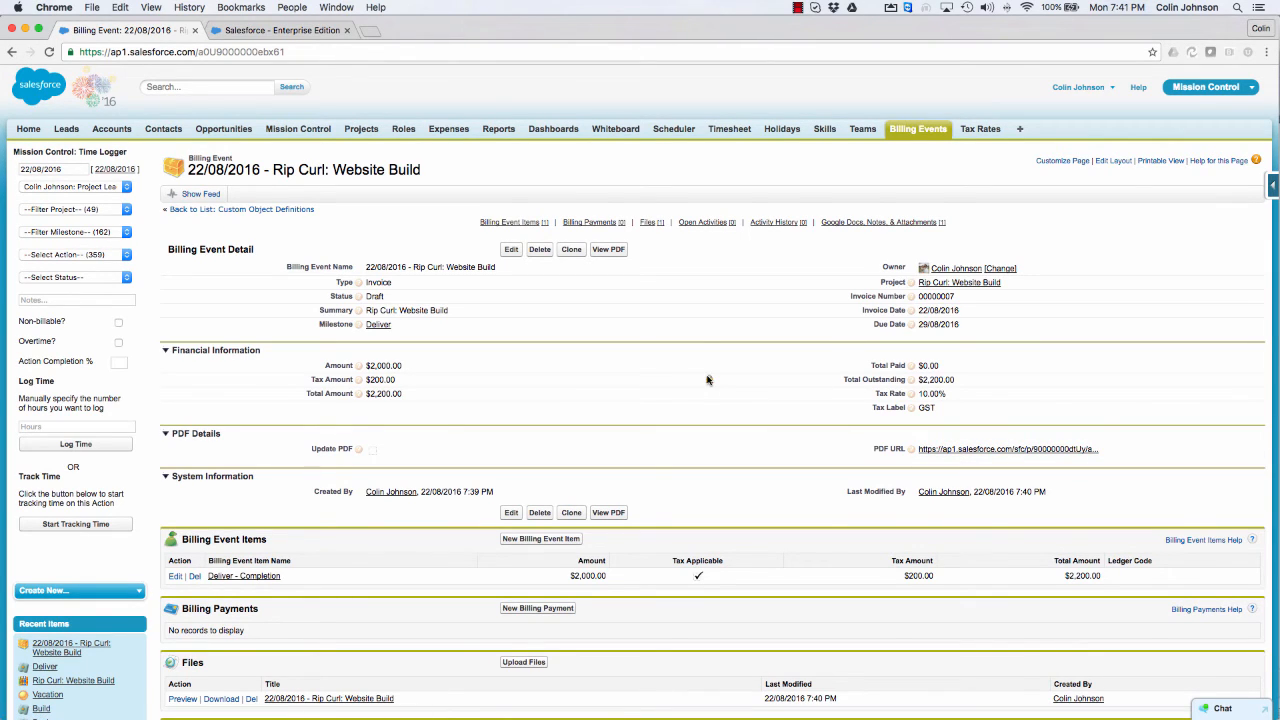
Step: Start an email from the billing event using the Billing Event Notification - Client template
{"action": "scroll", "coordinate": [707, 379], "scroll_direction": "down", "scroll_amount": 5}
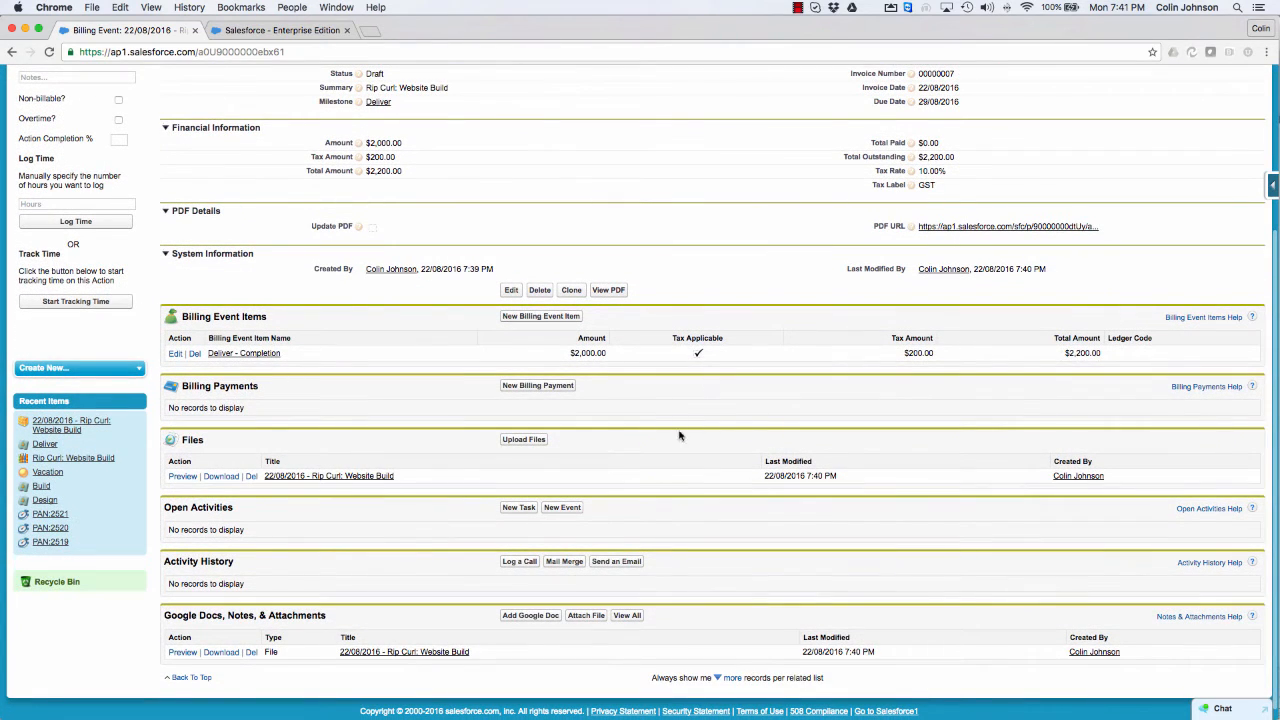
{"action": "left_click", "coordinate": [605, 566]}
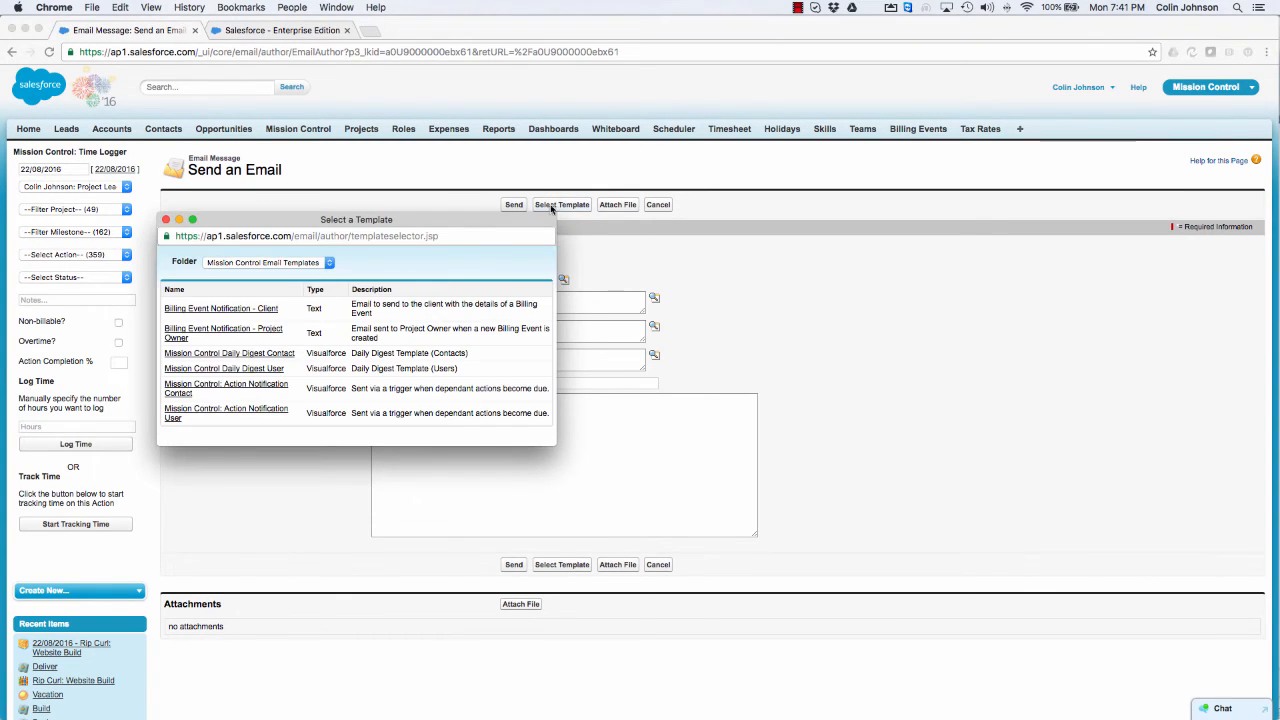
{"action": "left_click", "coordinate": [246, 313]}
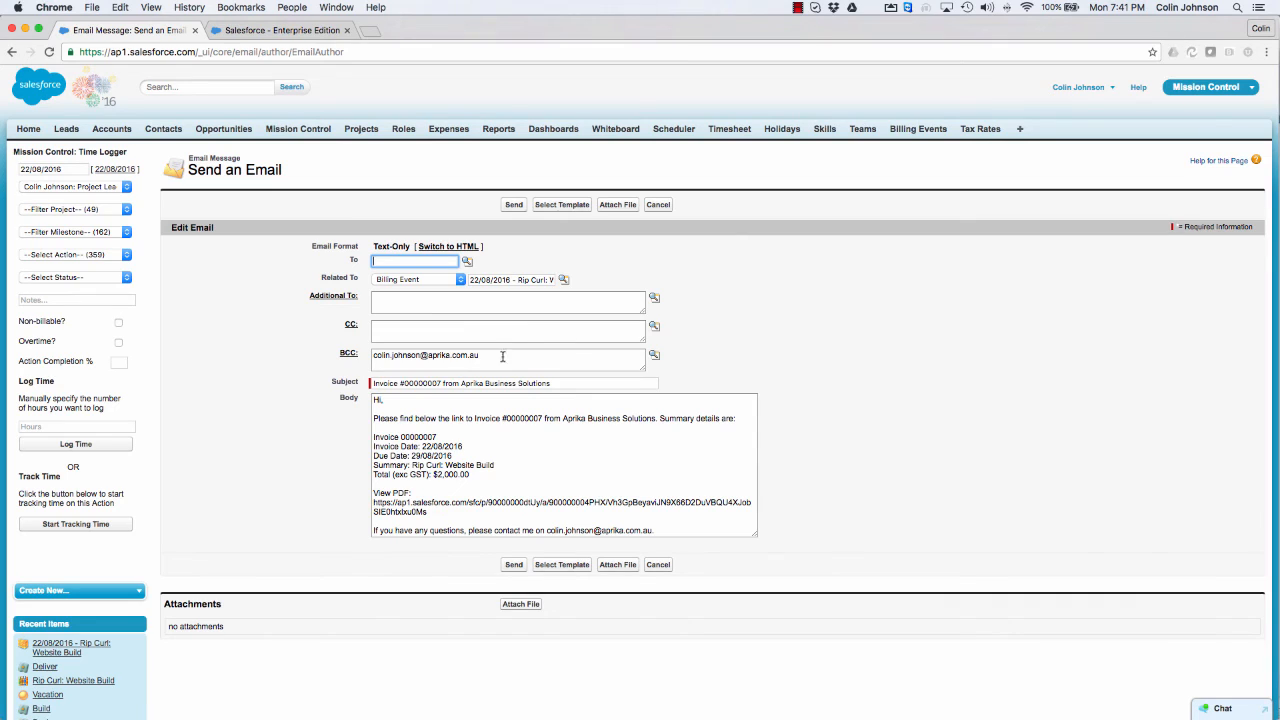
Step: Move the BCC e-mail address to the Additional To field and send the invoice email
{"action": "left_click_drag", "start_coordinate": [500, 356], "coordinate": [359, 352]}
{"action": "key", "text": "super+x"}
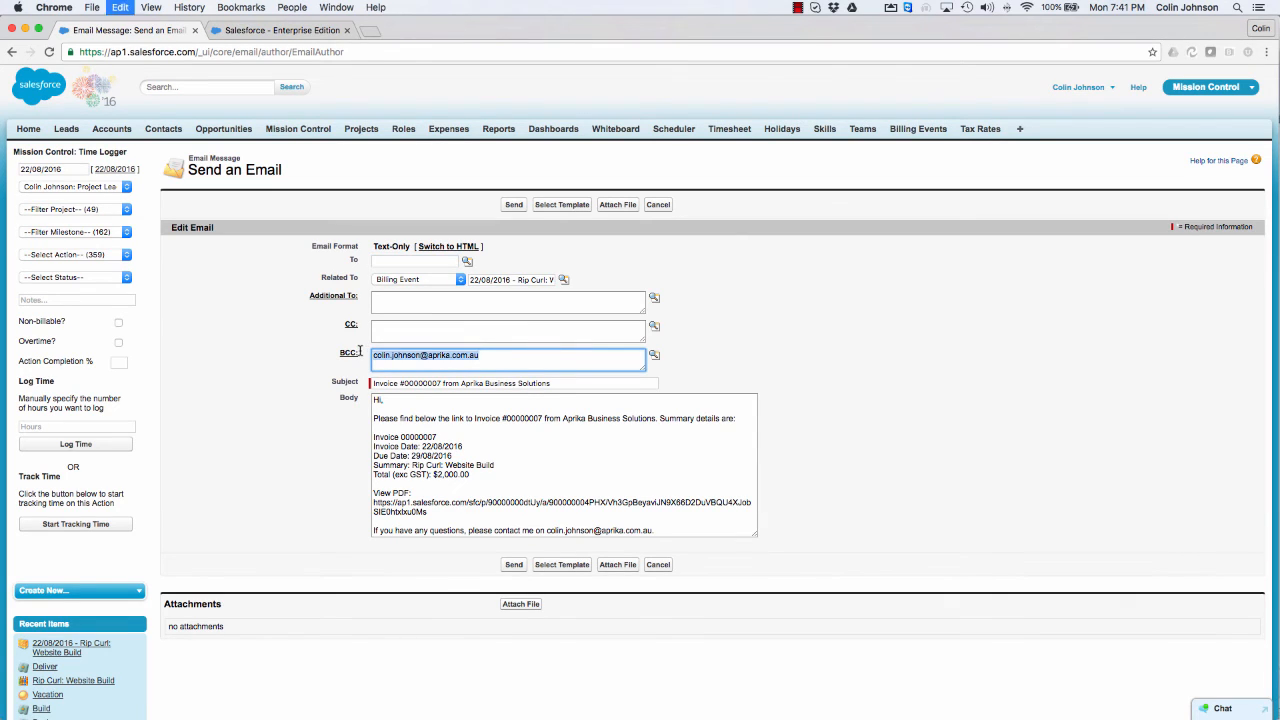
{"action": "left_click", "coordinate": [387, 303]}
{"action": "key", "text": "super+v"}
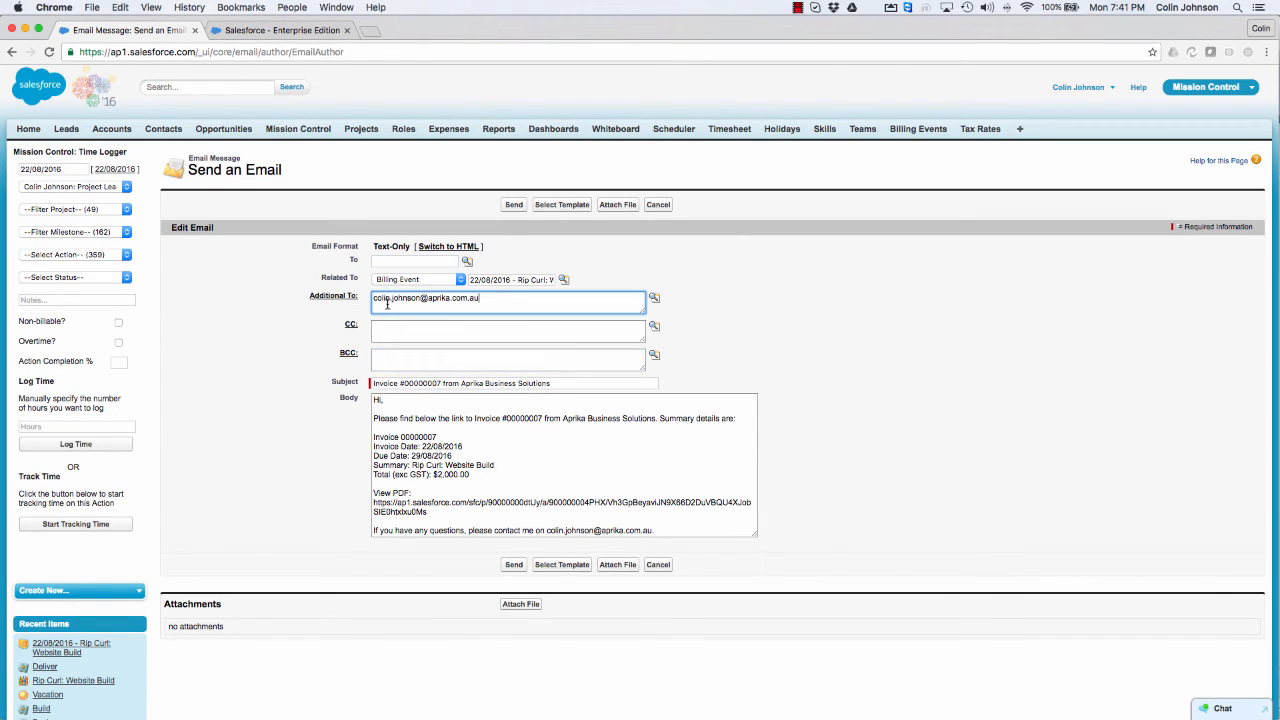
{"action": "left_click", "coordinate": [513, 206]}
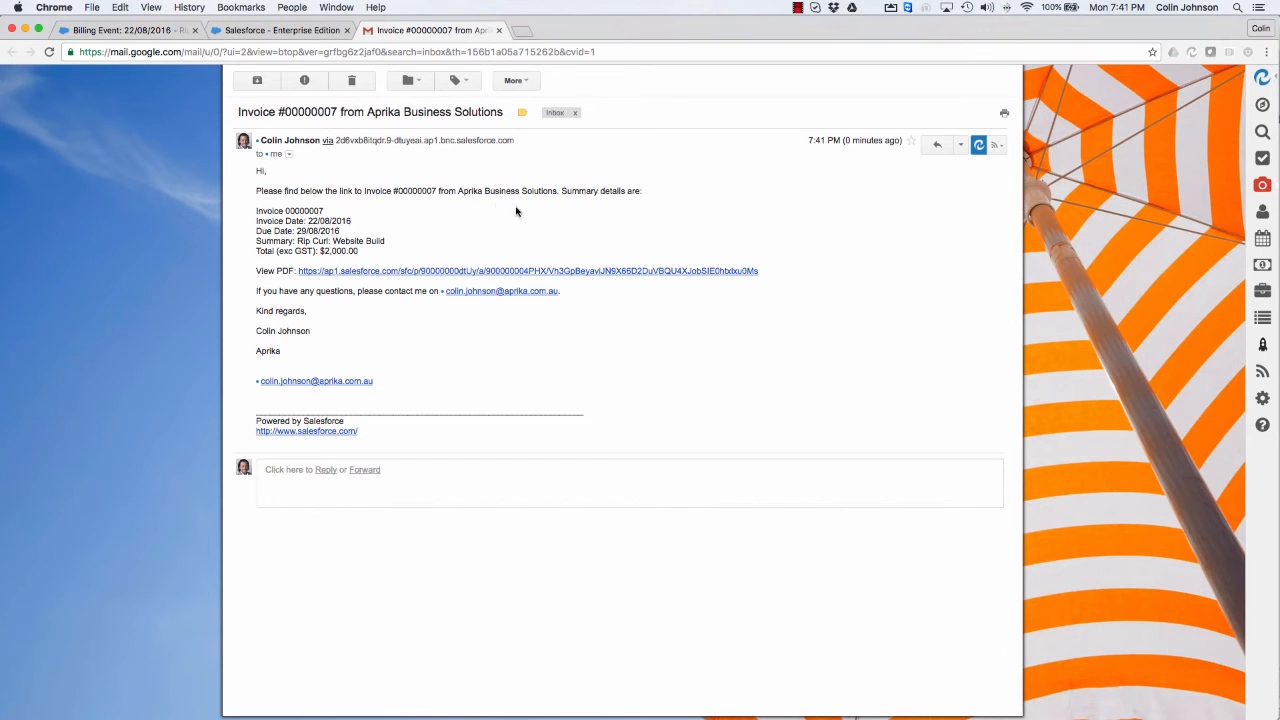
Step: Open the invoice through the View PDF link in the email received in Gmail, and download it as a PDF
{"action": "left_click", "coordinate": [370, 272]}
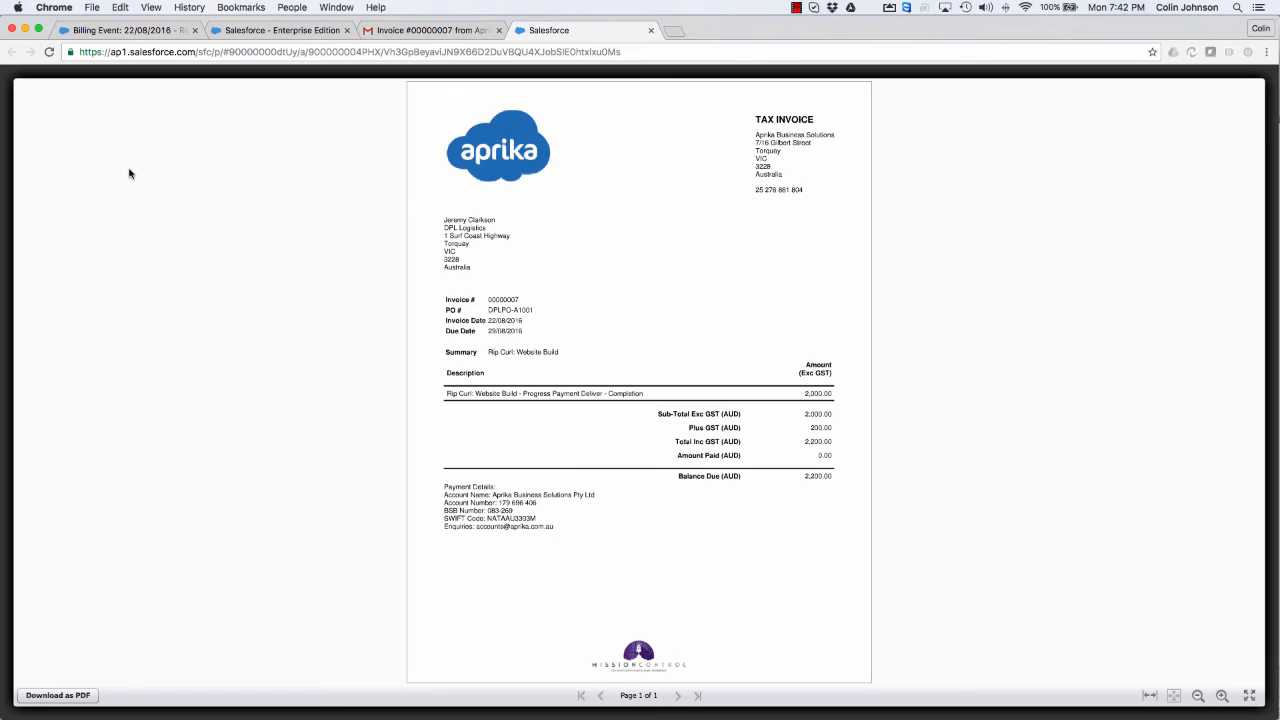
{"action": "left_click", "coordinate": [57, 692]}
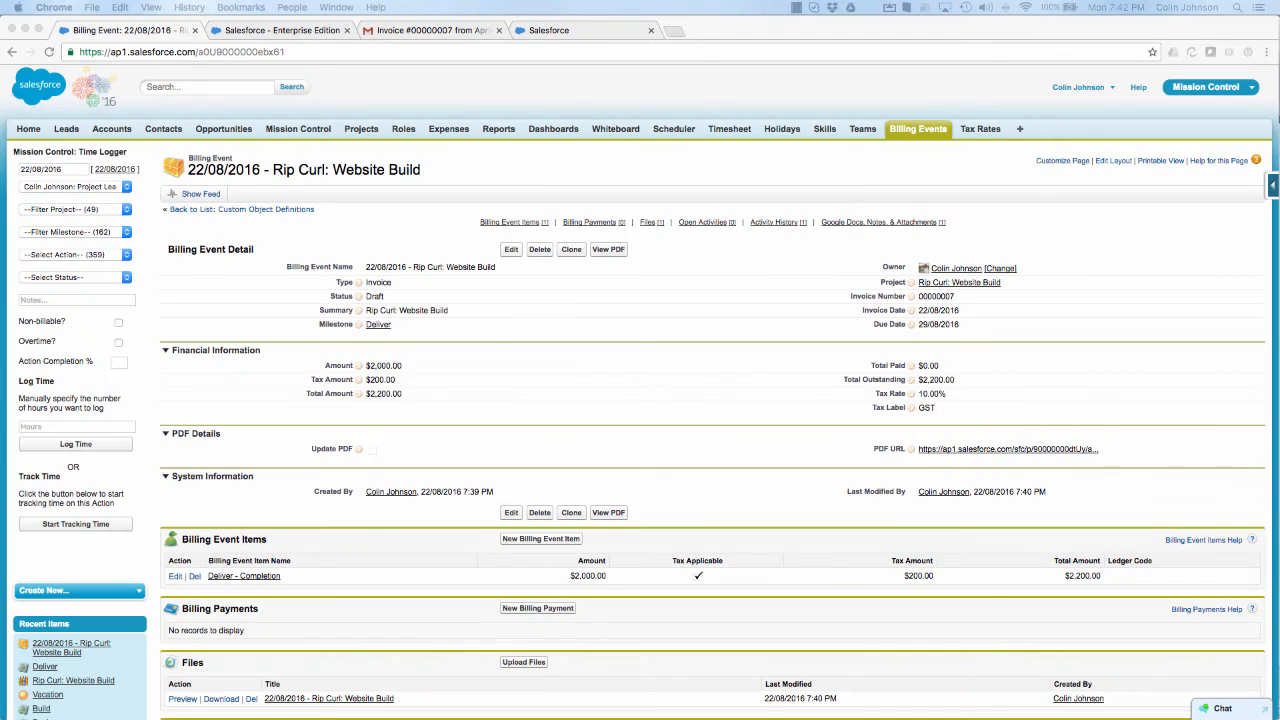
Step: Return to the Mission Control console and examine the Billing Setup section's automation settings, logo choices and invoice footer notes
{"action": "left_click", "coordinate": [325, 111]}
{"action": "left_click", "coordinate": [286, 134]}
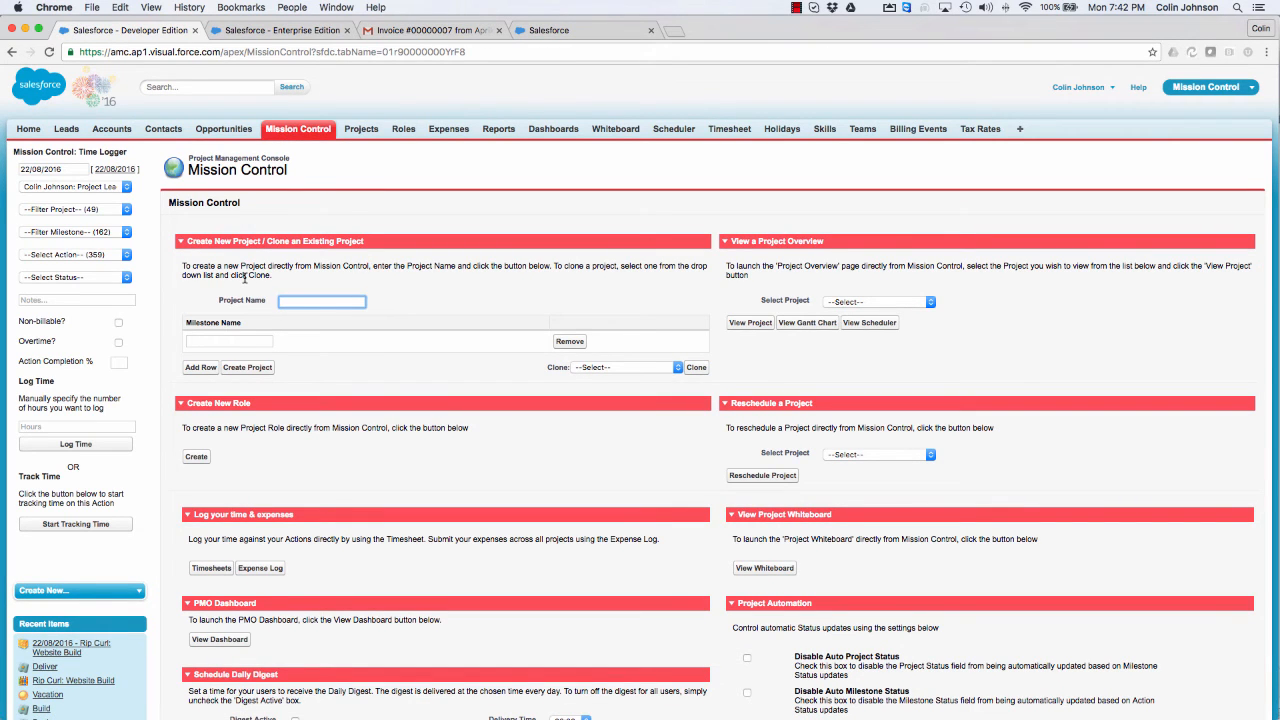
{"action": "scroll", "coordinate": [244, 279], "scroll_direction": "down", "scroll_amount": 7}
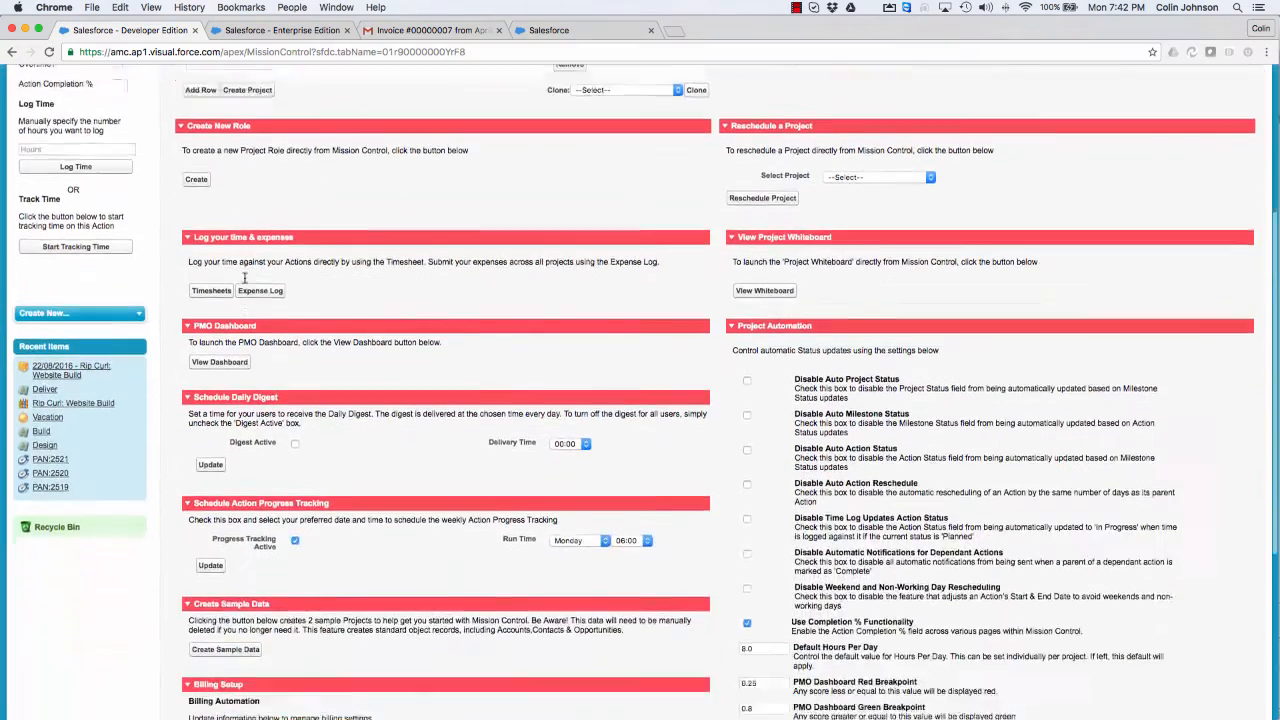
{"action": "scroll", "coordinate": [244, 279], "scroll_direction": "down", "scroll_amount": 5}
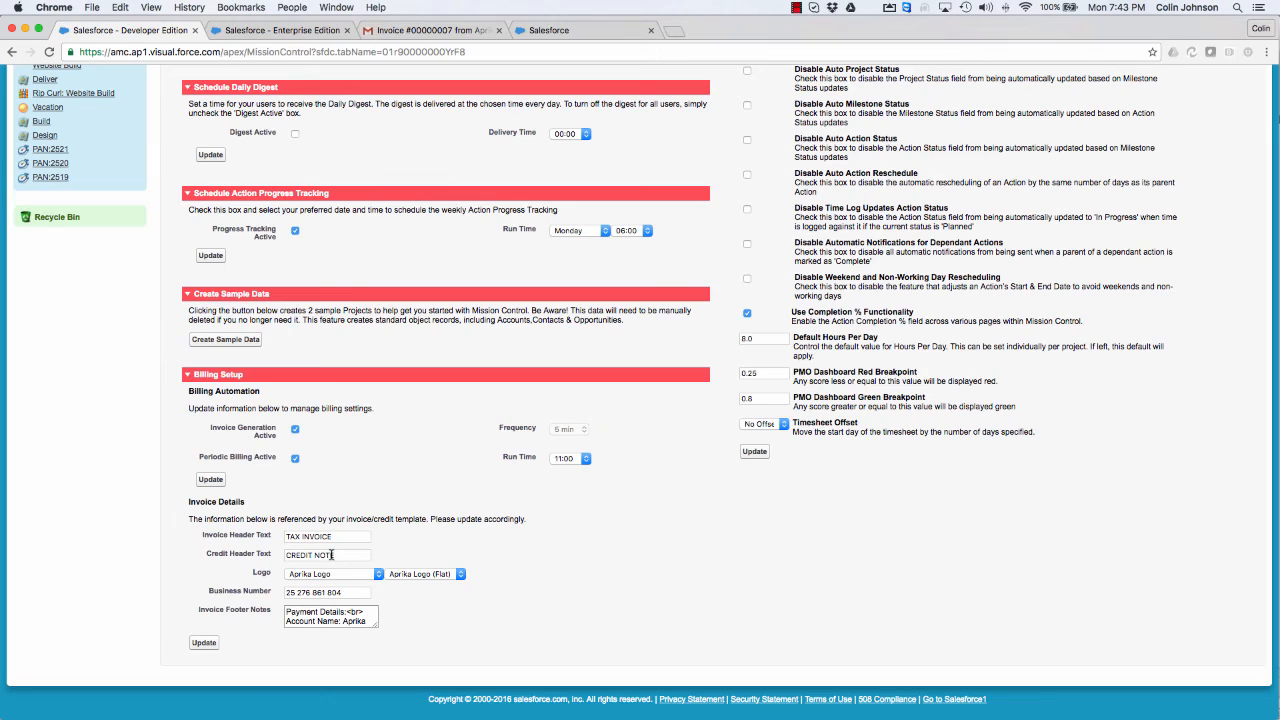
{"action": "left_click", "coordinate": [336, 576]}
{"action": "left_click", "coordinate": [433, 556]}
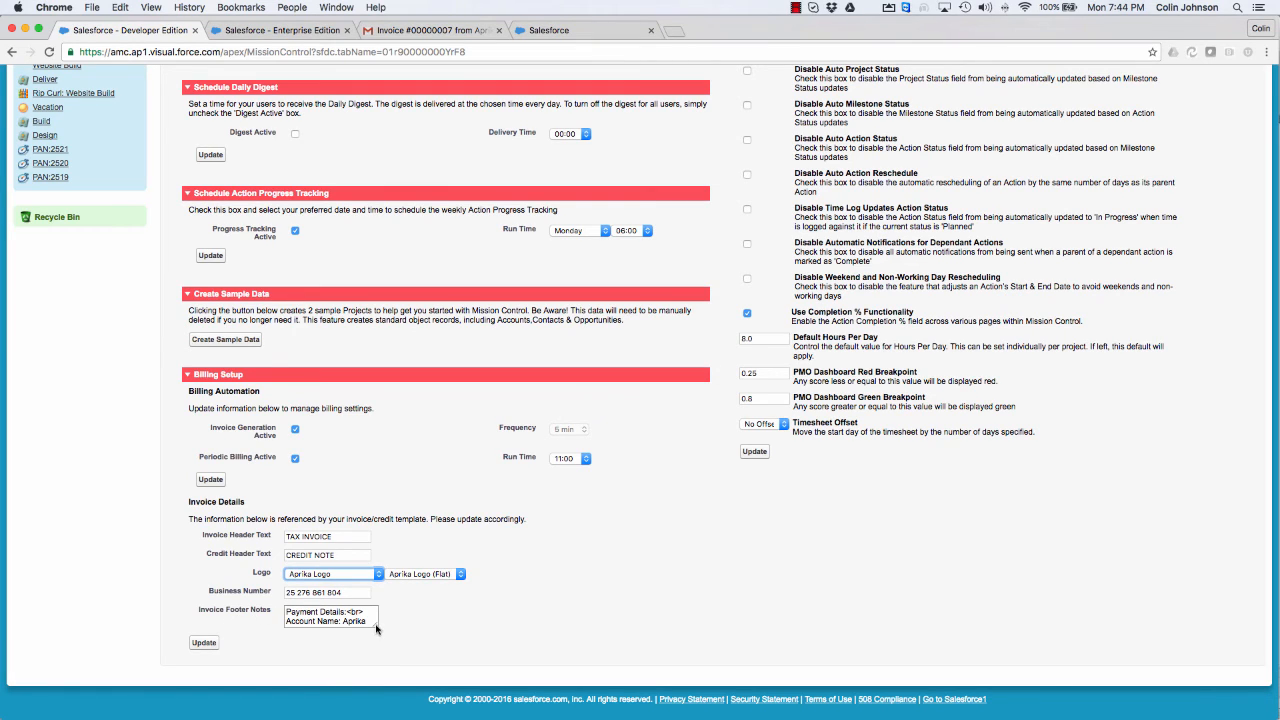
{"action": "left_click_drag", "start_coordinate": [376, 628], "coordinate": [452, 693]}
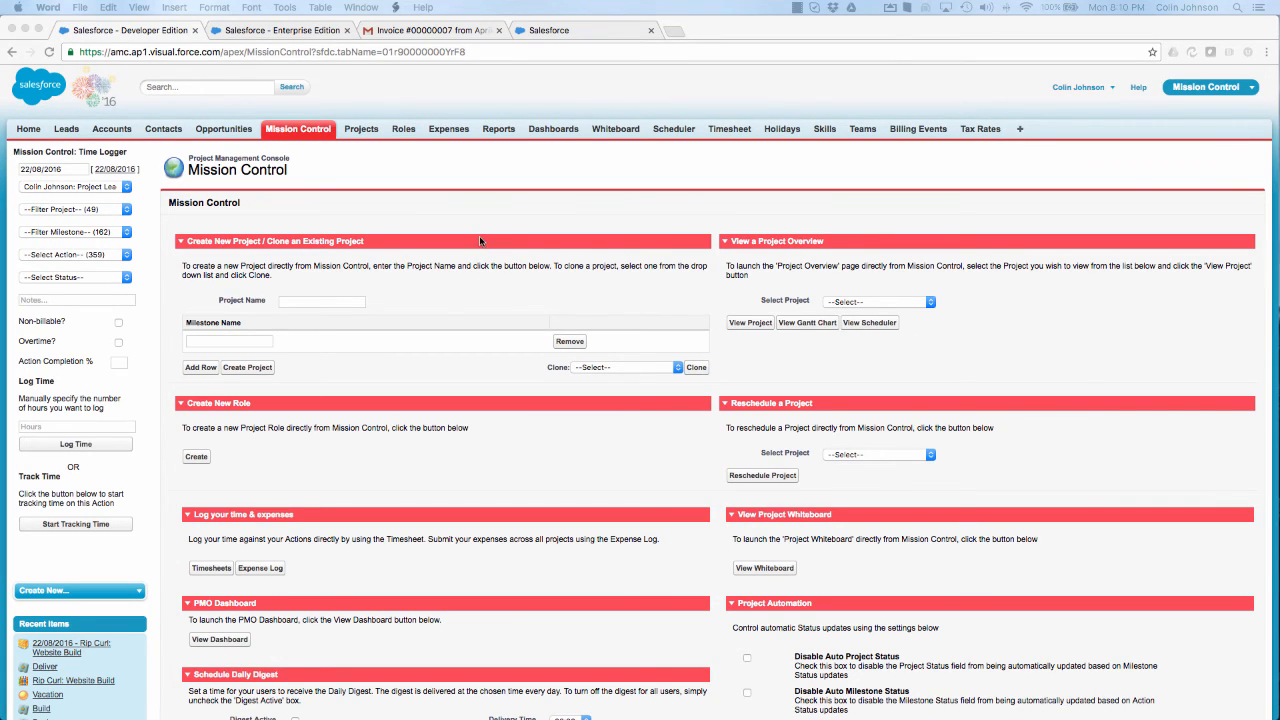
Step: Open the Expense Log from the console and select the project lead as the person who incurred the expenses
{"action": "scroll", "coordinate": [480, 238], "scroll_direction": "down", "scroll_amount": 5}
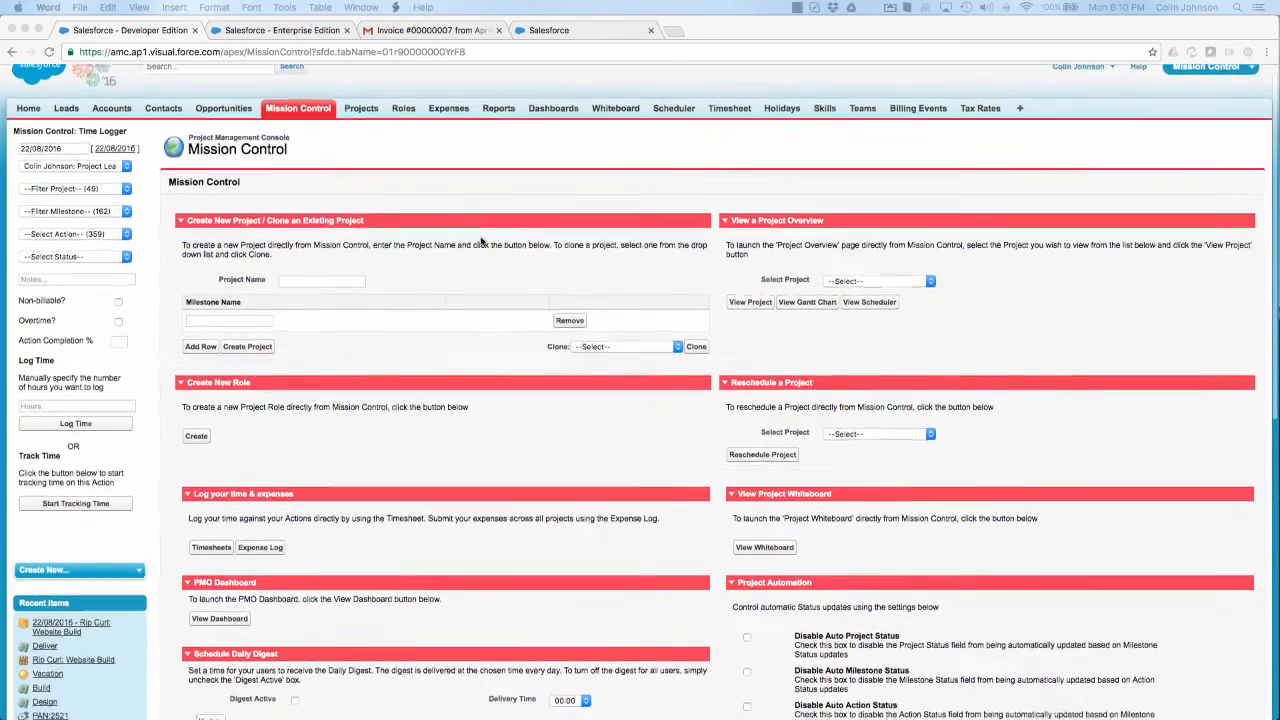
{"action": "scroll", "coordinate": [480, 241], "scroll_direction": "down", "scroll_amount": 2}
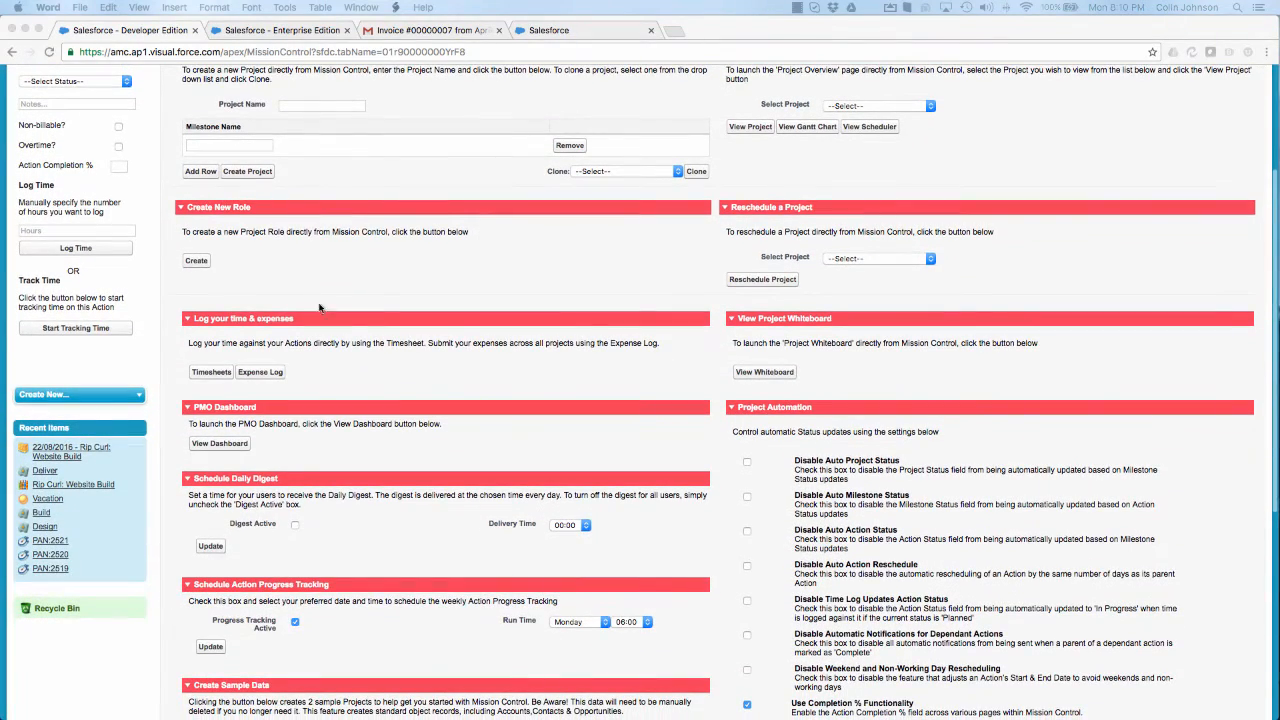
{"action": "left_click", "coordinate": [270, 377]}
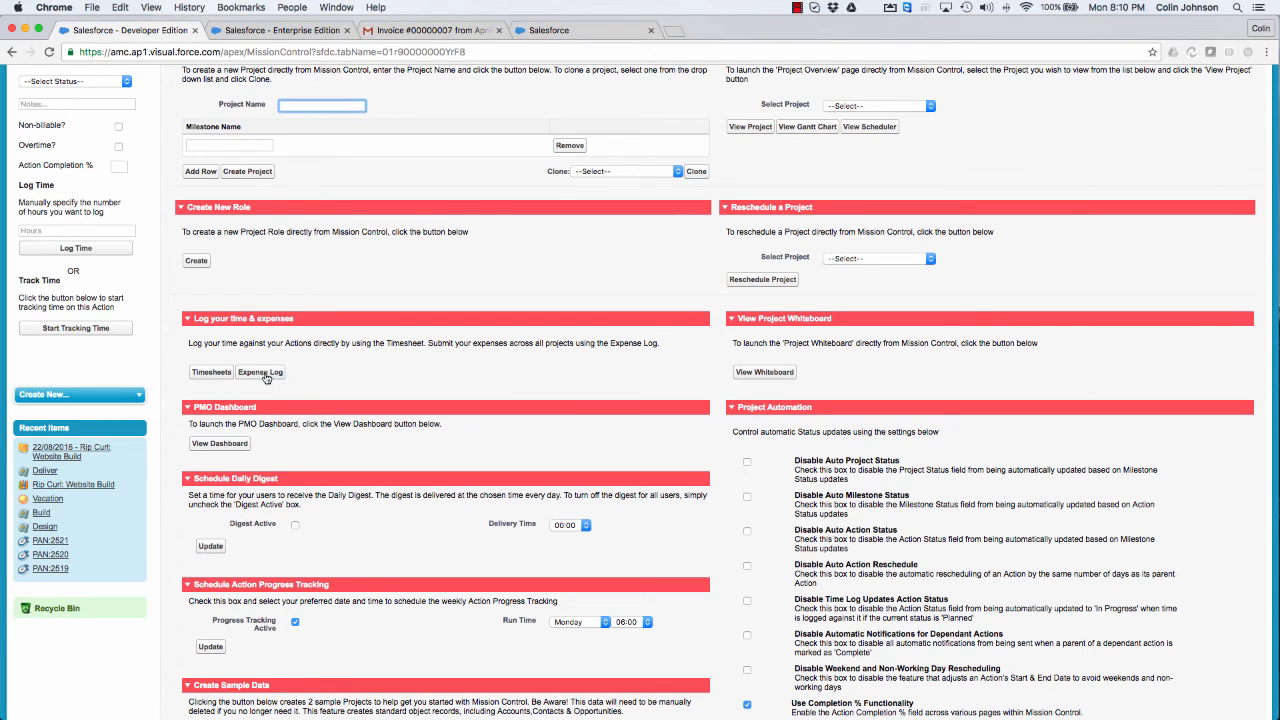
{"action": "left_click", "coordinate": [262, 376]}
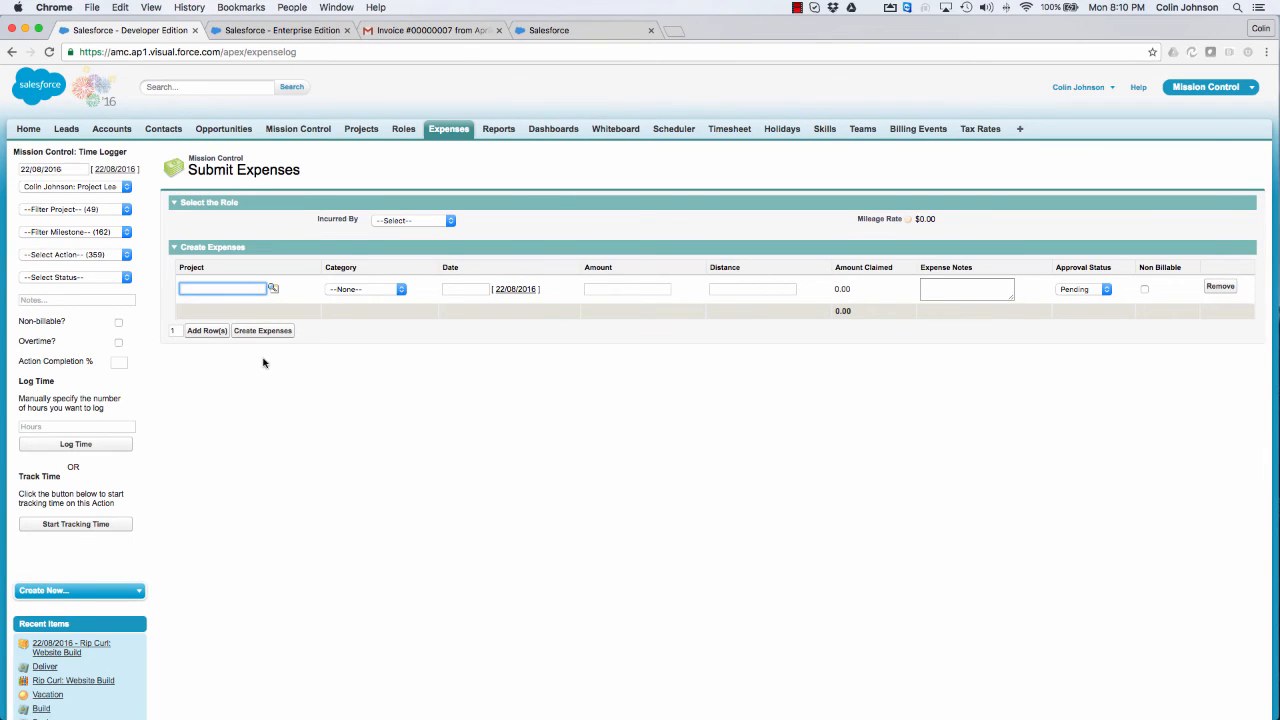
{"action": "left_click", "coordinate": [402, 220]}
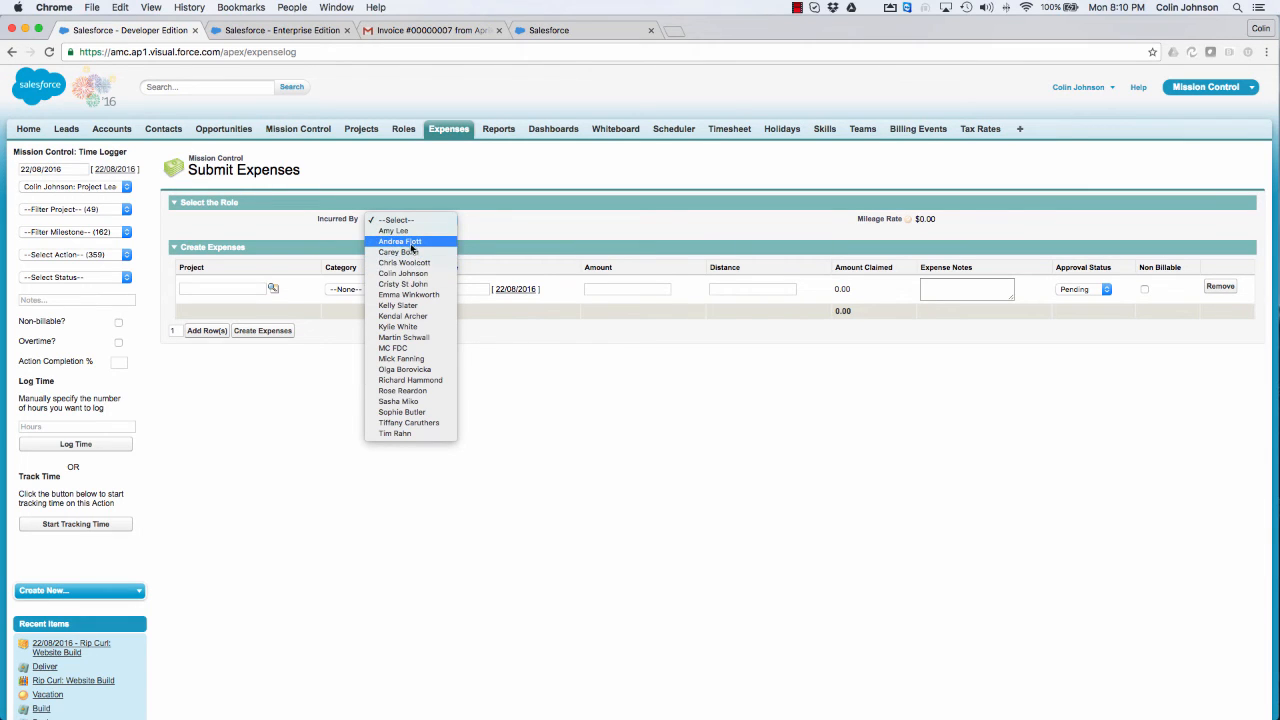
{"action": "left_click", "coordinate": [396, 274]}
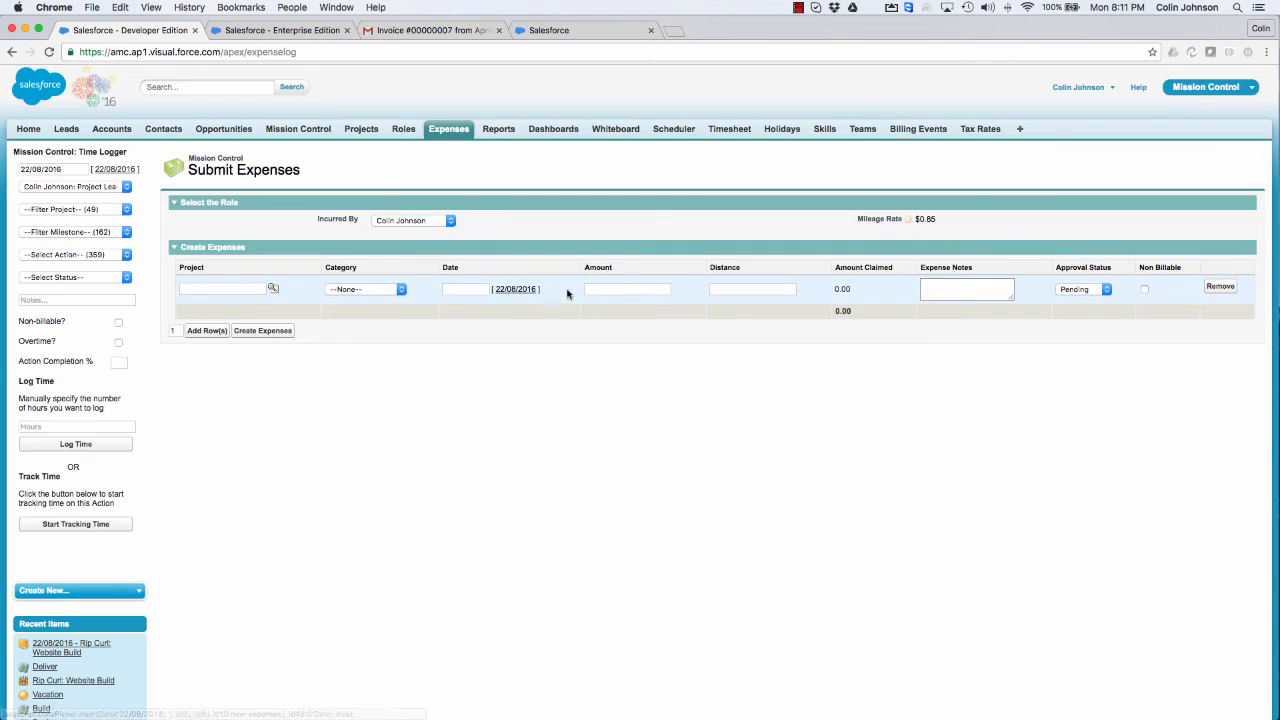
Step: Add three more rows to the expense entry table
{"action": "left_click", "coordinate": [174, 330]}
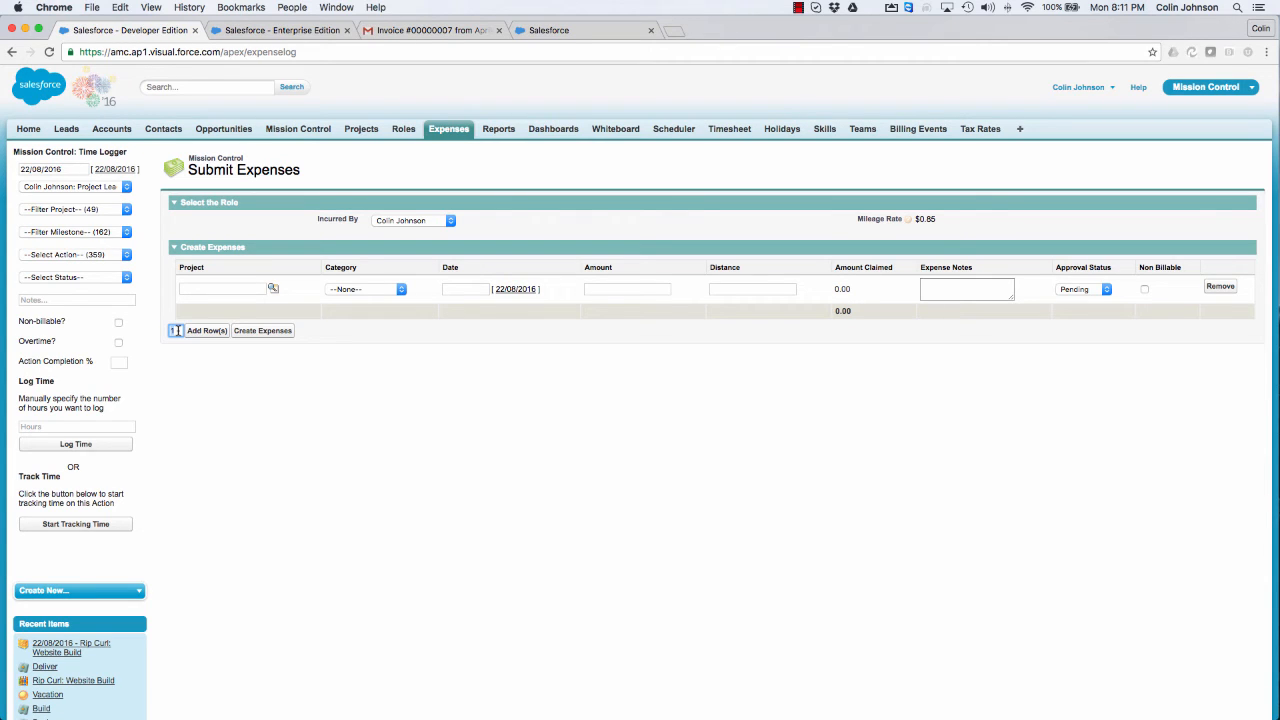
{"action": "type", "text": "3"}
{"action": "left_click", "coordinate": [204, 333]}
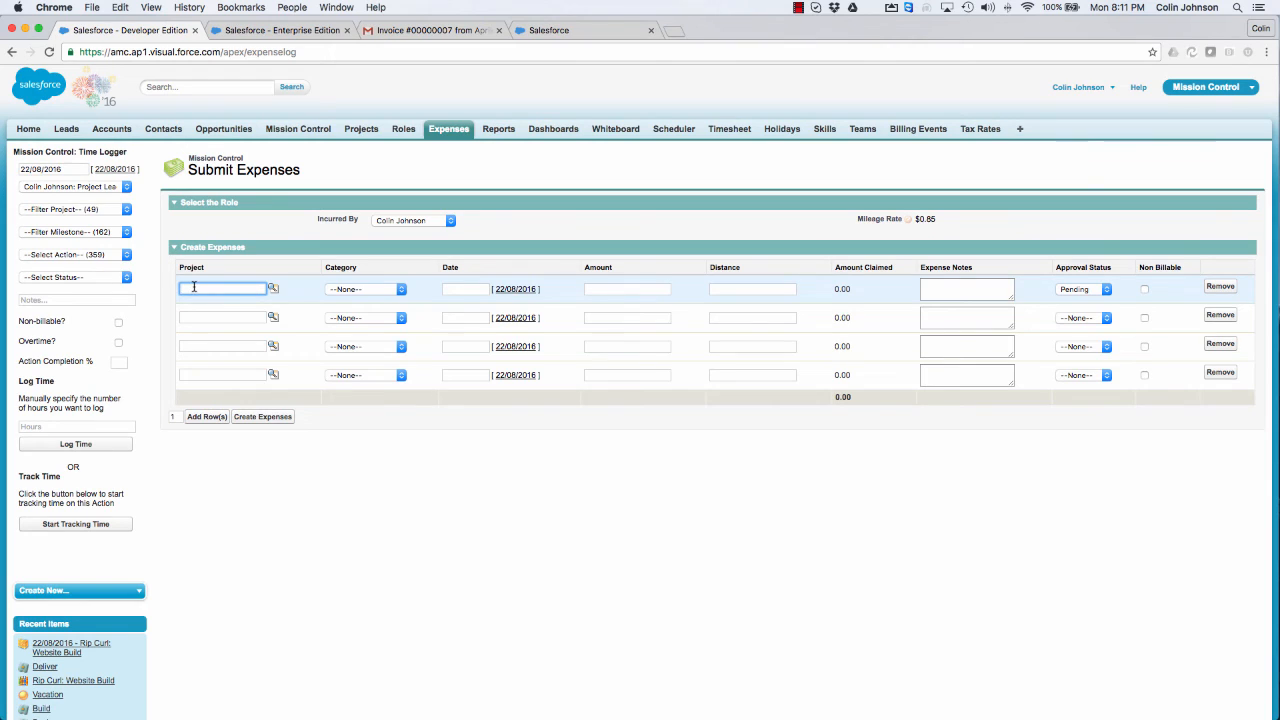
Step: Fill the first expense row with project Rip Curl: Website Build, category Travel, date 22/08/2016 and distance 100
{"action": "type", "text": "rip"}
{"action": "left_click", "coordinate": [272, 289]}
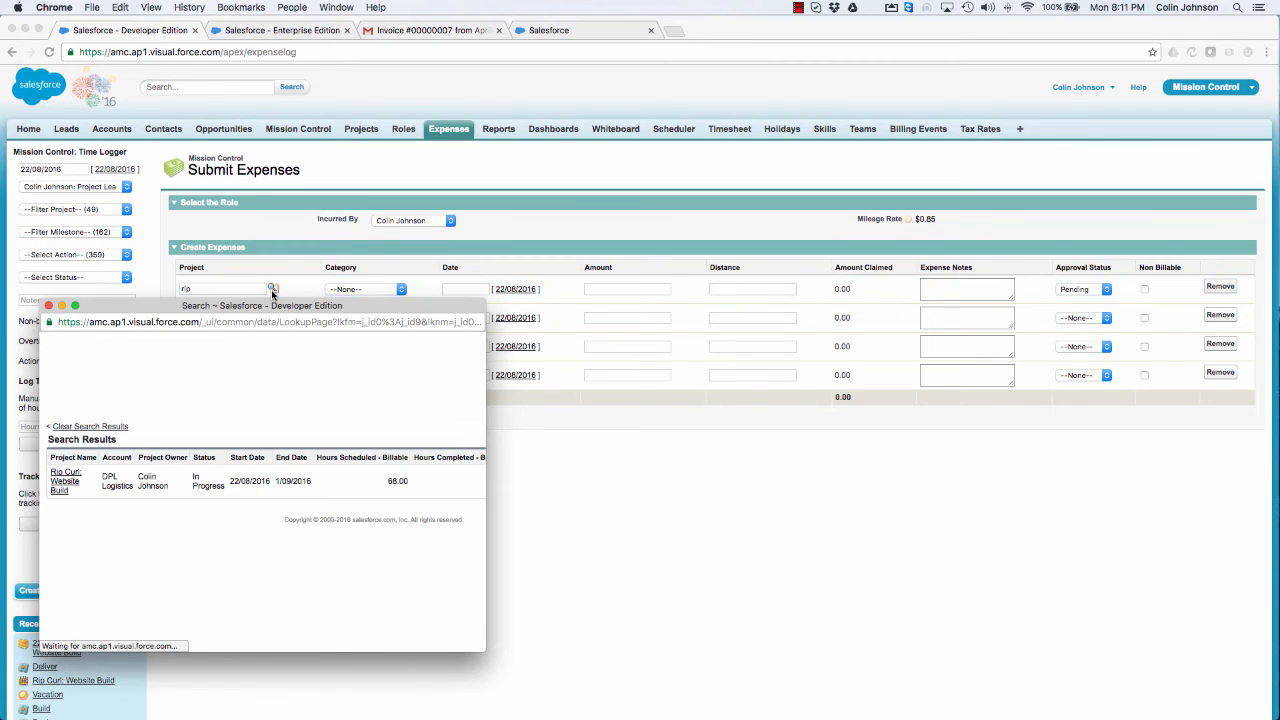
{"action": "left_click", "coordinate": [62, 476]}
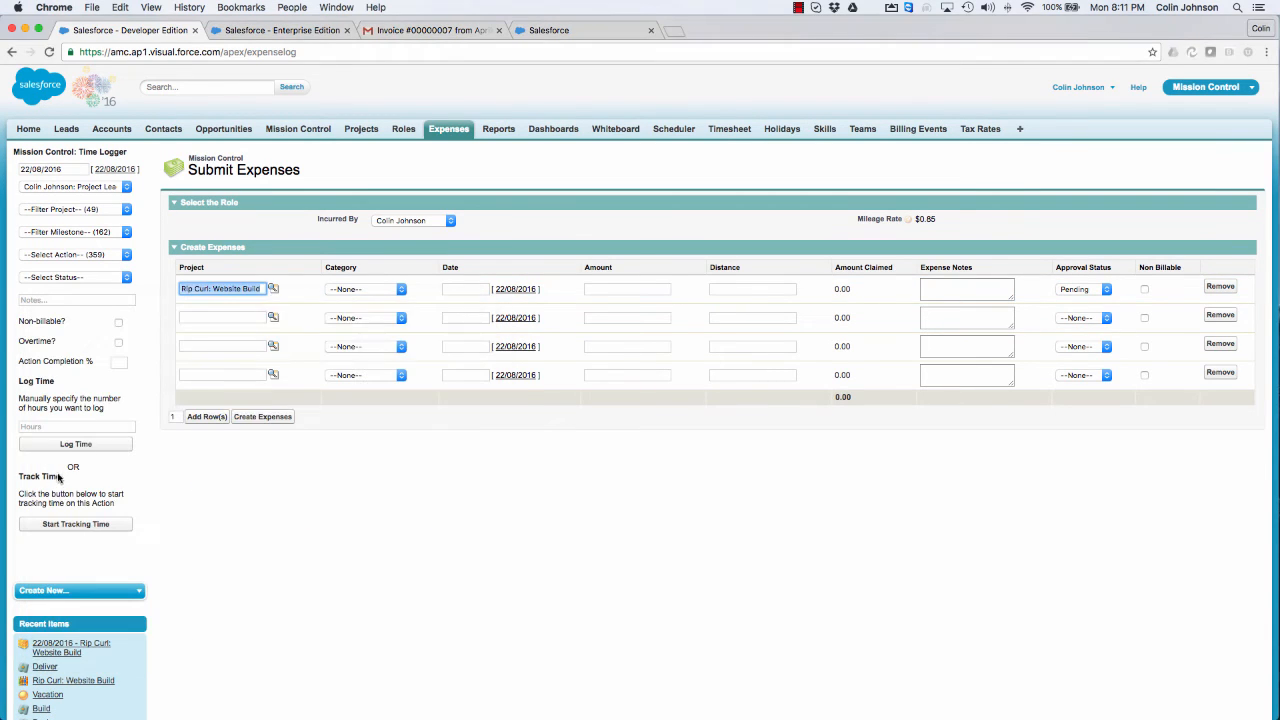
{"action": "left_click", "coordinate": [388, 290]}
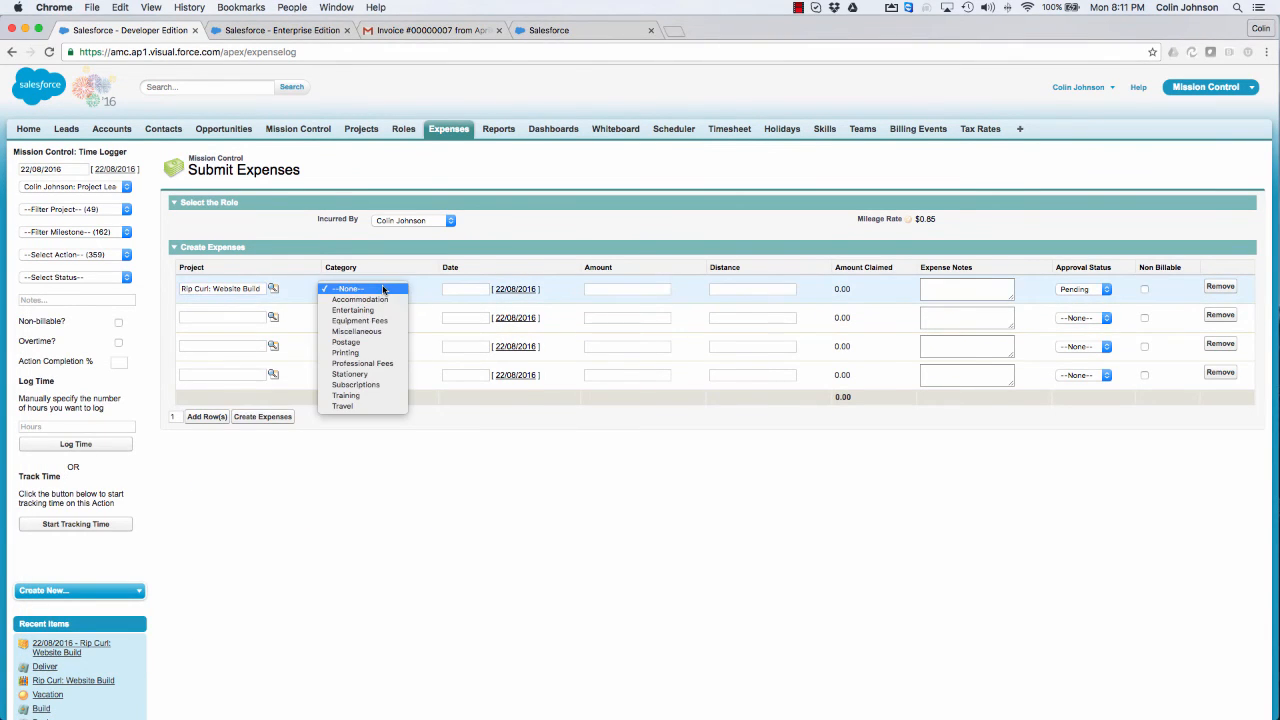
{"action": "left_click", "coordinate": [344, 405]}
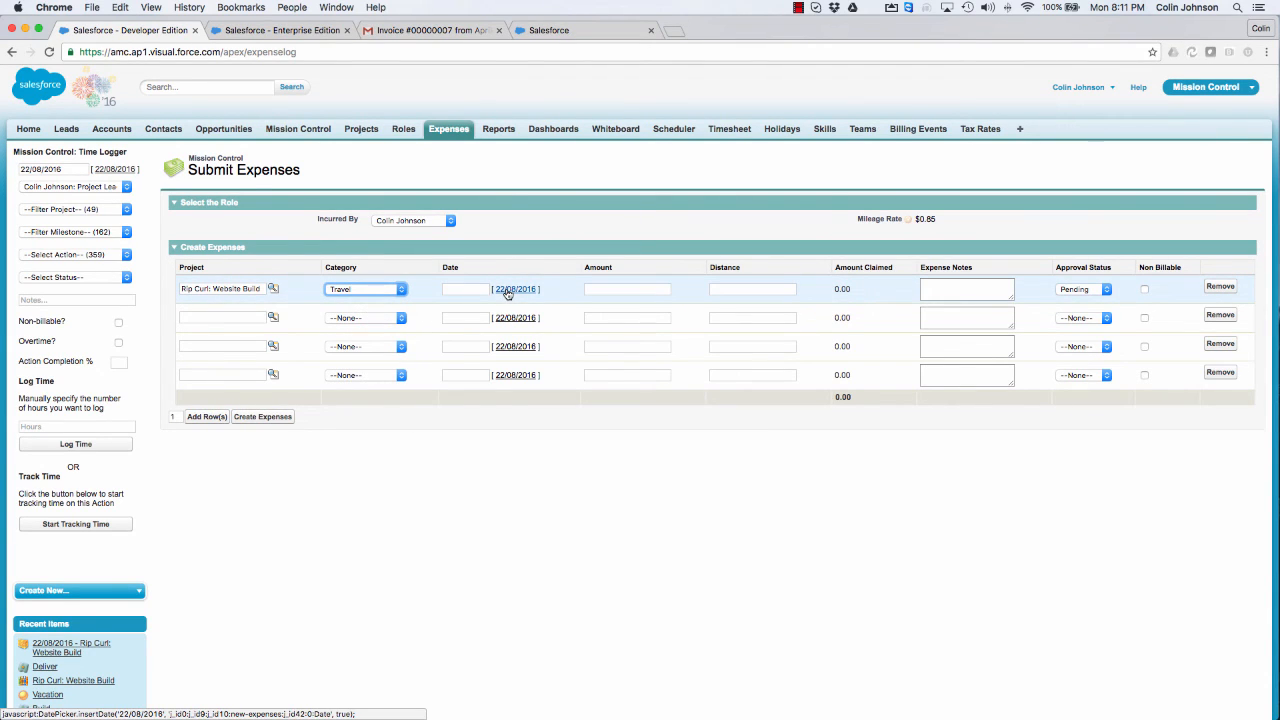
{"action": "left_click", "coordinate": [507, 290]}
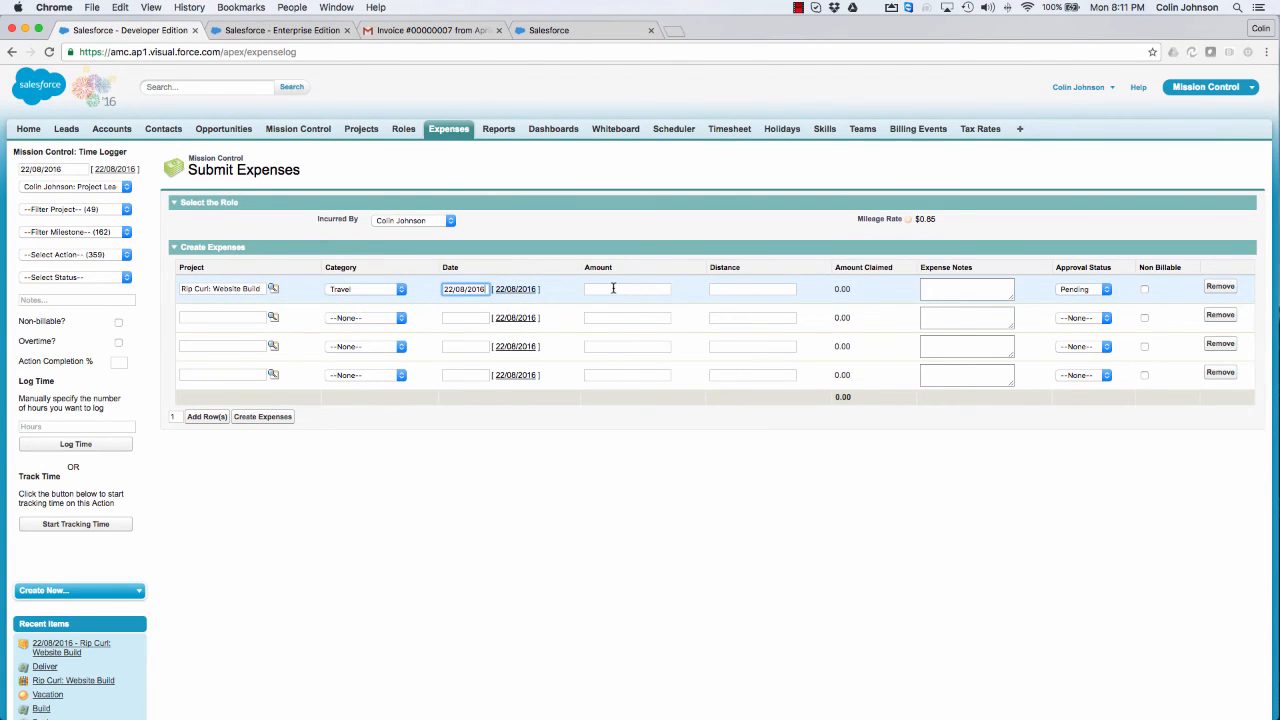
{"action": "left_click", "coordinate": [728, 290]}
{"action": "type", "text": "1"}
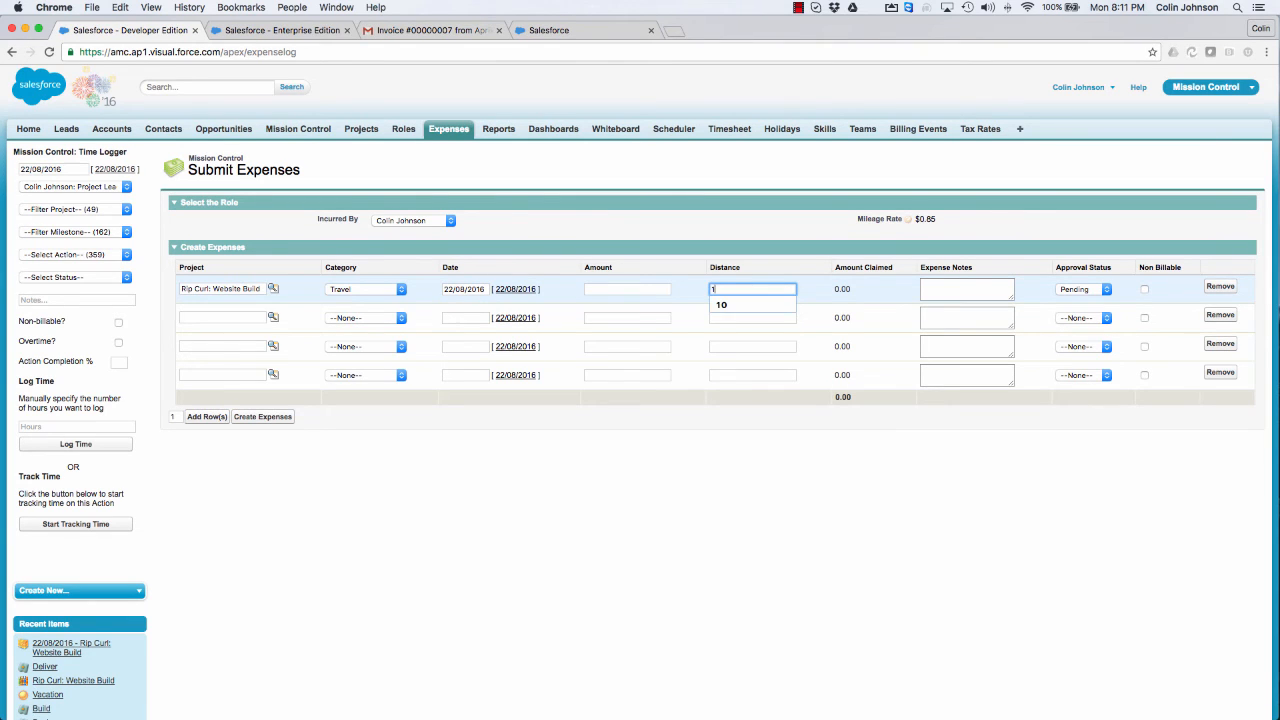
{"action": "type", "text": "00"}
{"action": "left_click", "coordinate": [955, 251]}
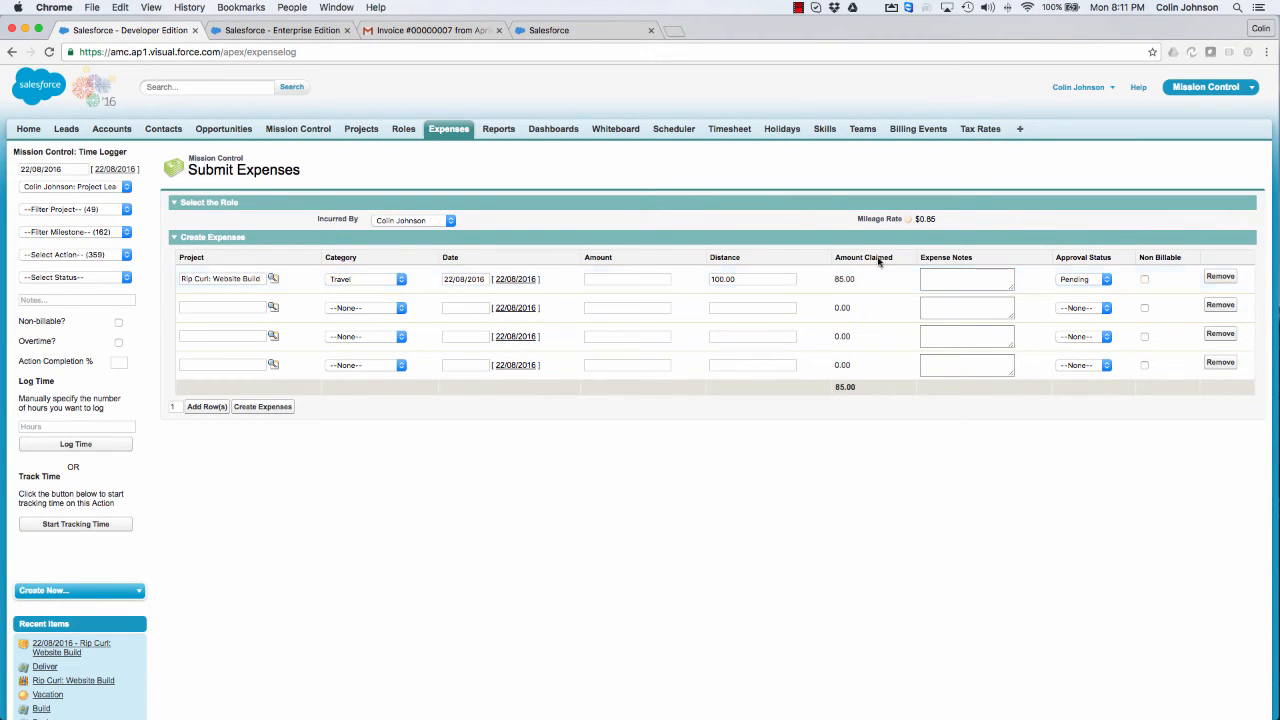
Step: Add the note "Travel to see client for project update meeting" to the travel expense and set its approval status to Submitted
{"action": "left_click", "coordinate": [940, 277]}
{"action": "type", "text": "T"}
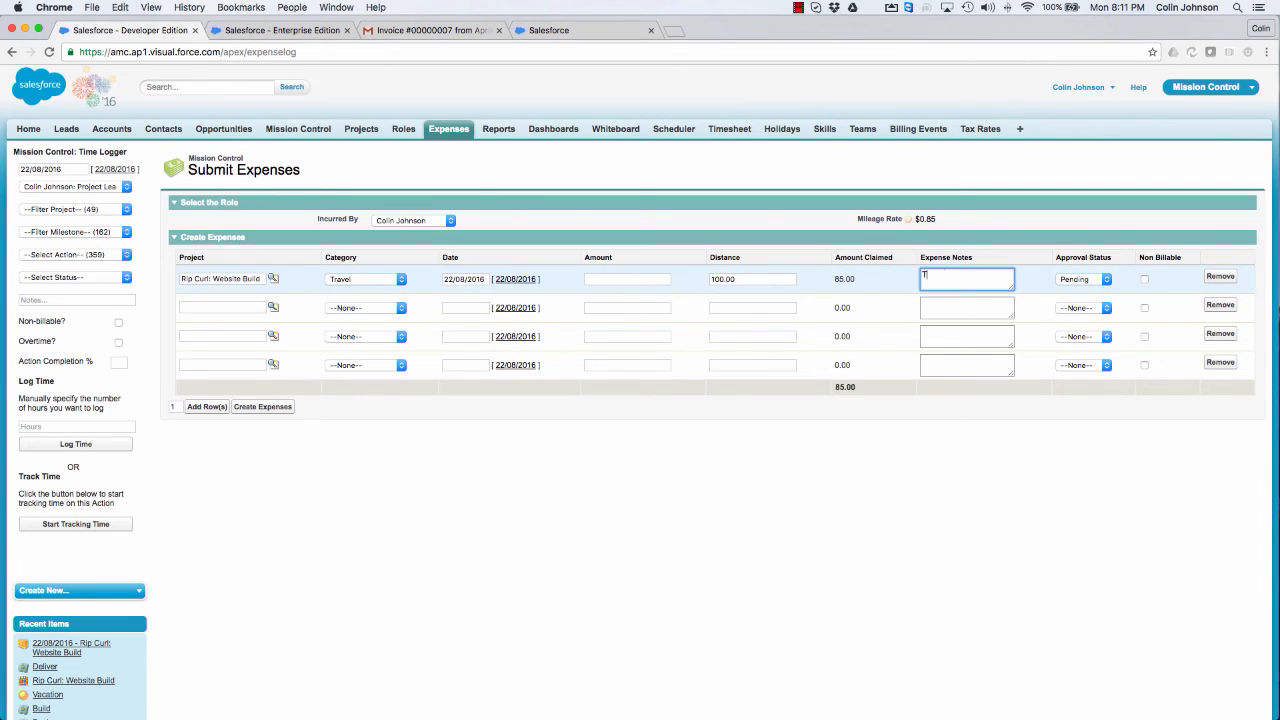
{"action": "type", "text": "ravel to see client for project update meeting"}
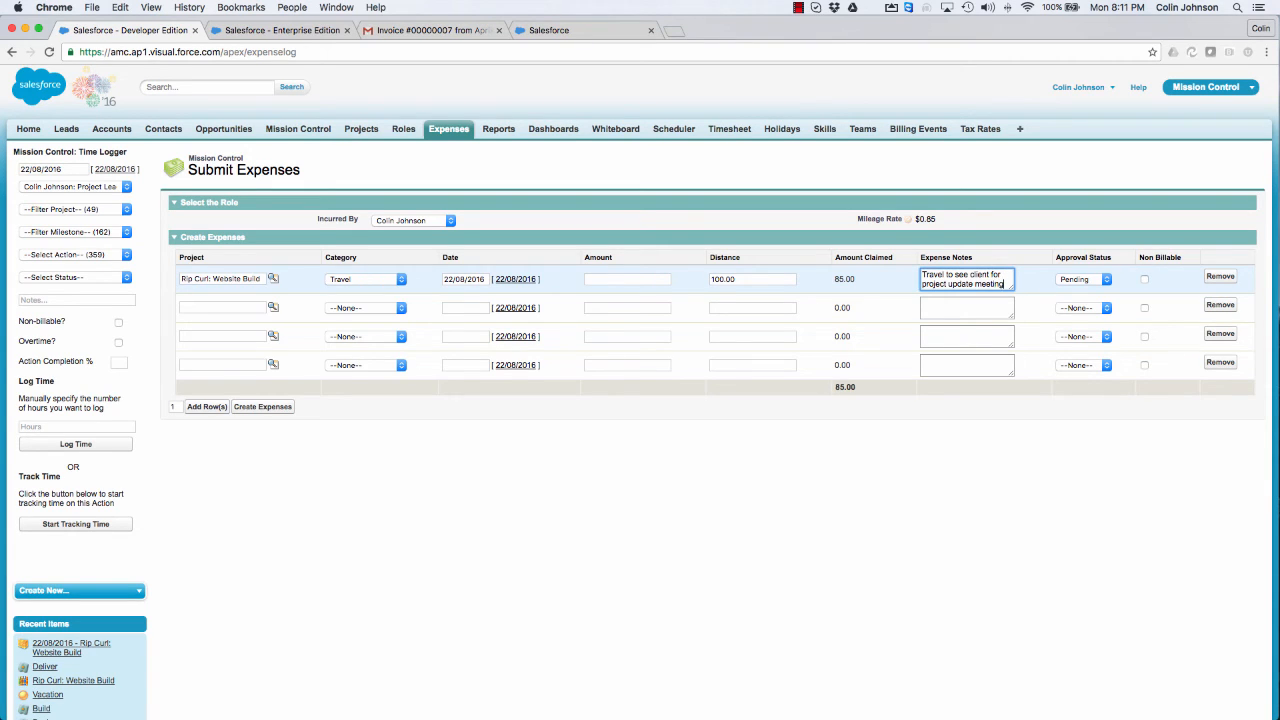
{"action": "left_click", "coordinate": [1074, 280]}
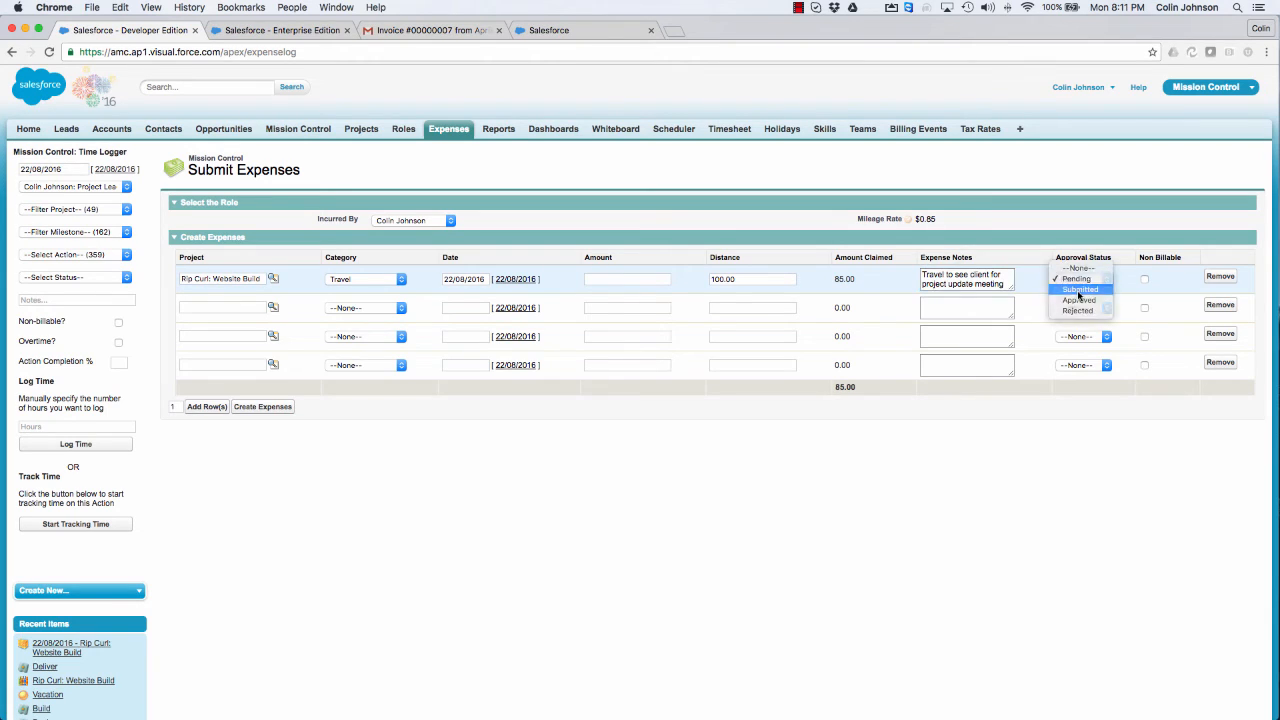
{"action": "left_click", "coordinate": [1079, 289]}
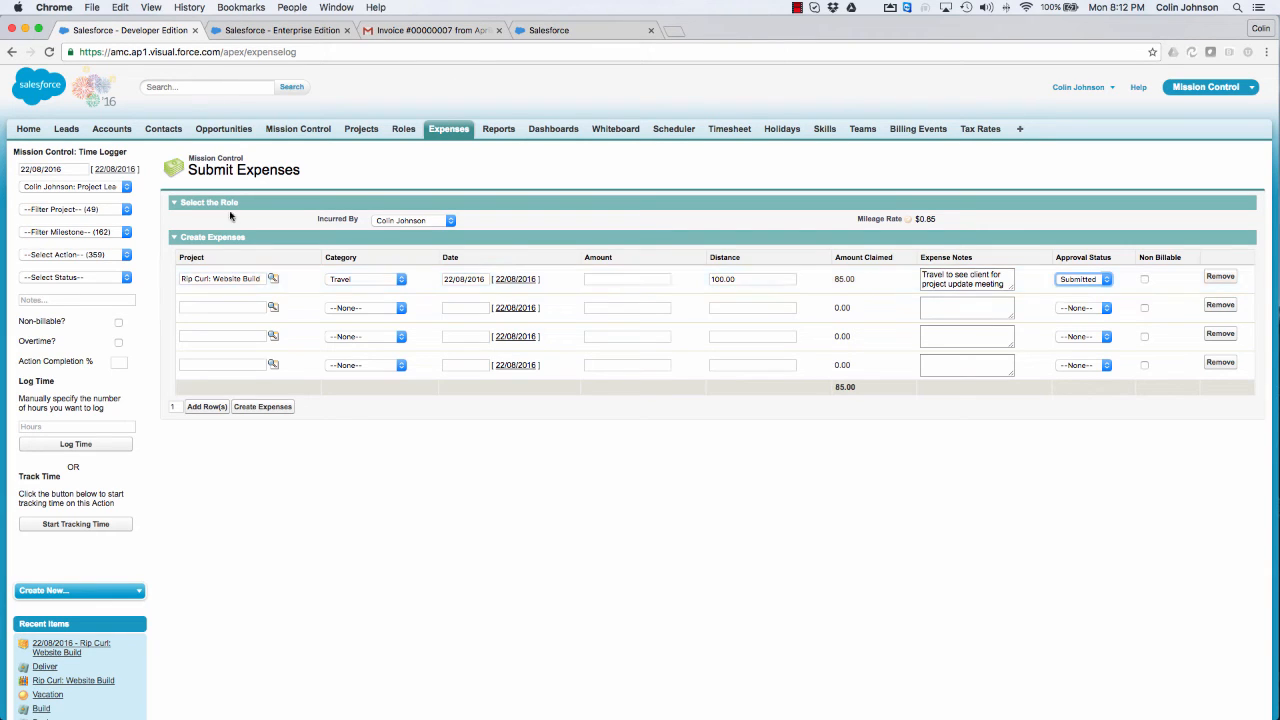
Step: Fill the second expense row with project Rip Curl: Website Build, category Entertaining, date 22/08/2016 and amount 100
{"action": "left_click", "coordinate": [198, 307]}
{"action": "type", "text": "rip"}
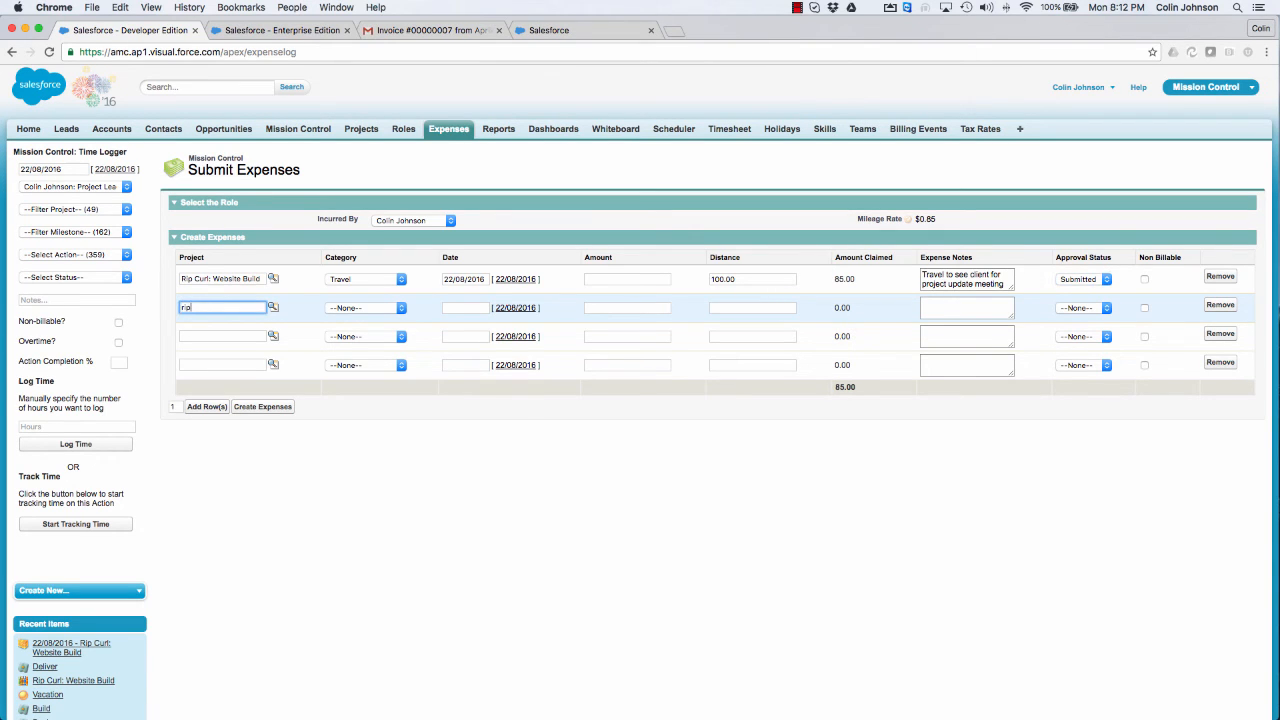
{"action": "left_click", "coordinate": [274, 308]}
{"action": "left_click", "coordinate": [104, 506]}
{"action": "left_click", "coordinate": [365, 307]}
{"action": "left_click", "coordinate": [350, 318]}
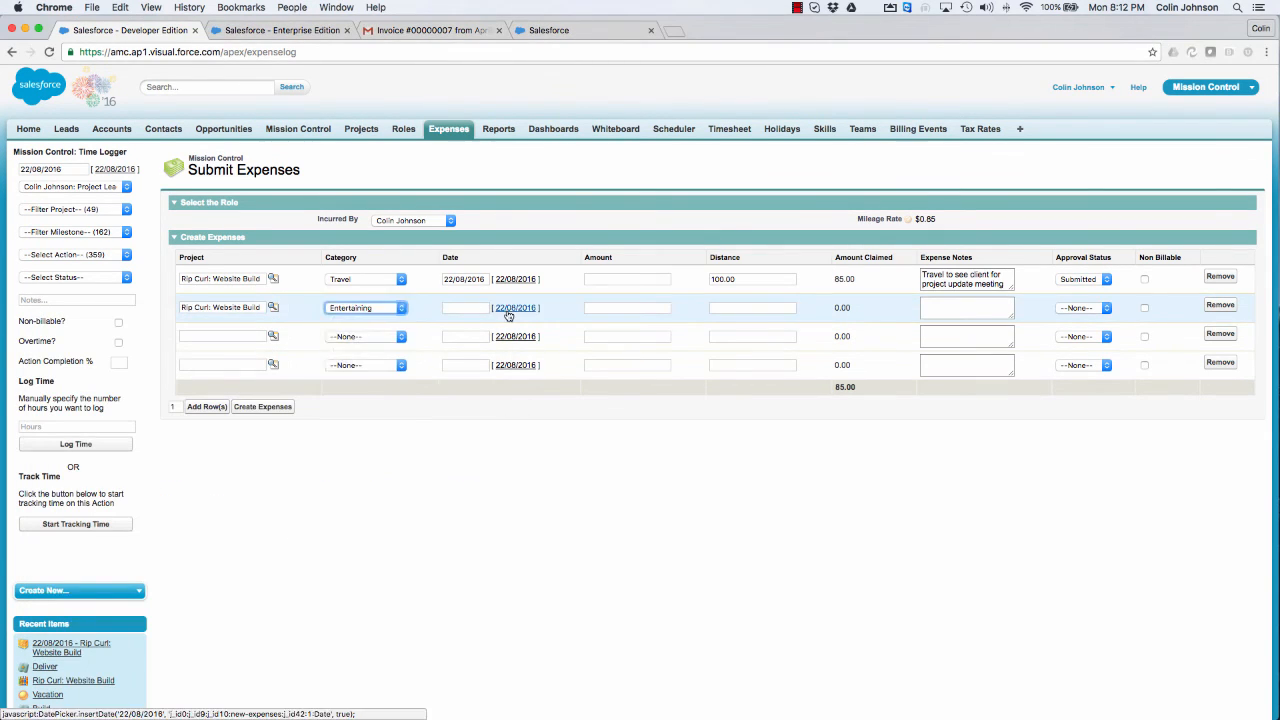
{"action": "left_click", "coordinate": [515, 307]}
{"action": "left_click", "coordinate": [627, 307]}
{"action": "type", "text": "100"}
Step: Add the note "Lunch with client" to the entertaining expense and set its approval status to Submitted
{"action": "left_click", "coordinate": [934, 317]}
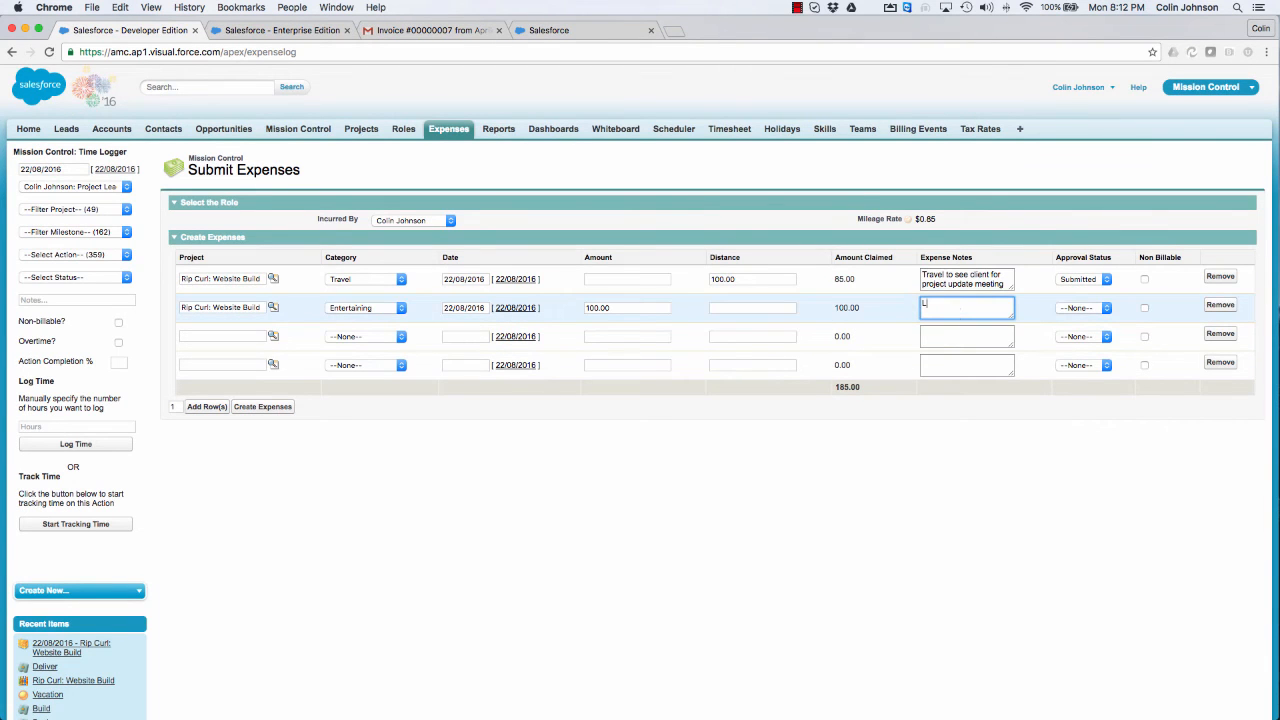
{"action": "type", "text": "Lunch with client"}
{"action": "left_click", "coordinate": [1081, 308]}
{"action": "left_click", "coordinate": [1078, 323]}
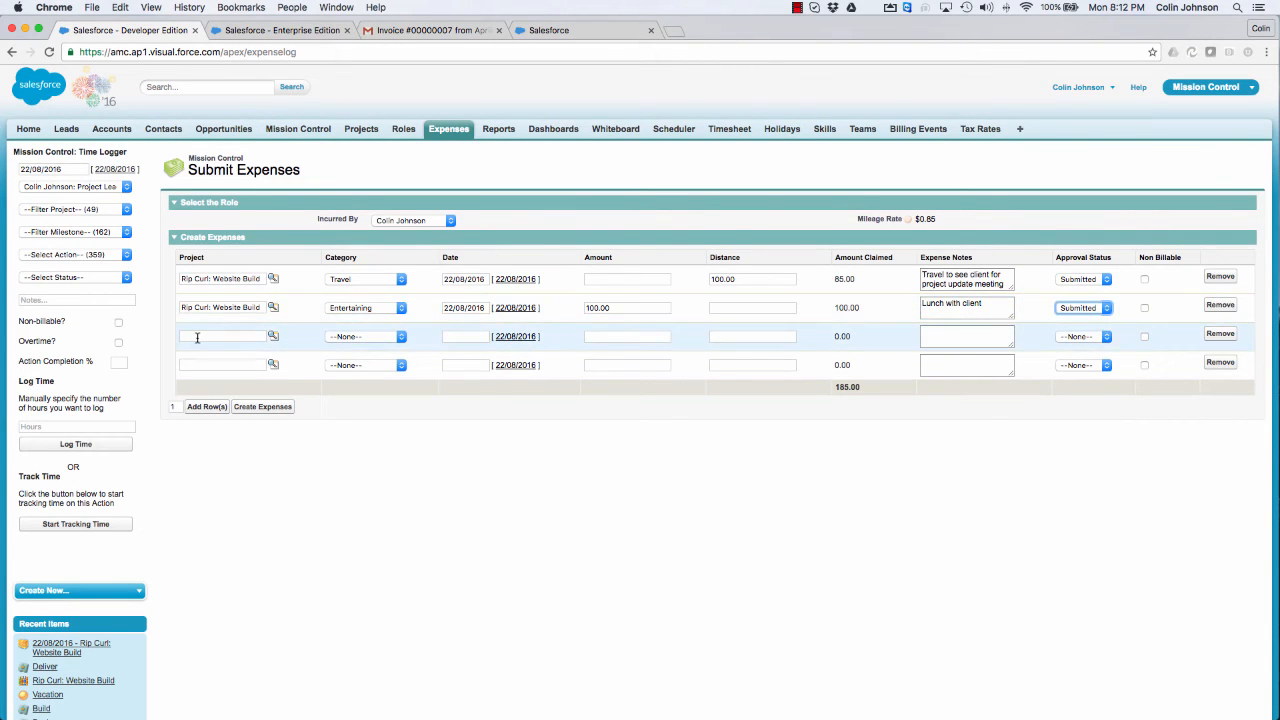
Step: Fill the third expense row with project Rip Curl: Website Build, category Training, date 22/08/2016 and amount 100
{"action": "left_click", "coordinate": [215, 335]}
{"action": "type", "text": "rip"}
{"action": "left_click", "coordinate": [273, 337]}
{"action": "left_click", "coordinate": [68, 533]}
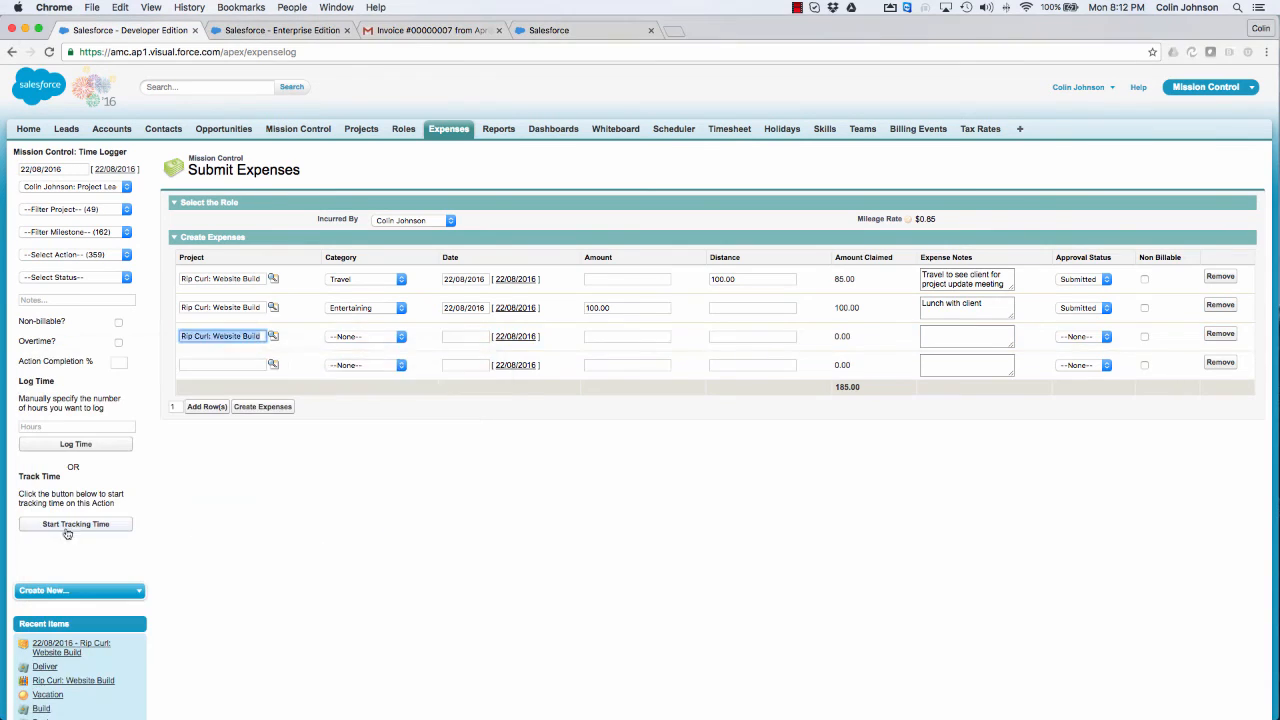
{"action": "left_click", "coordinate": [370, 338]}
{"action": "left_click", "coordinate": [346, 442]}
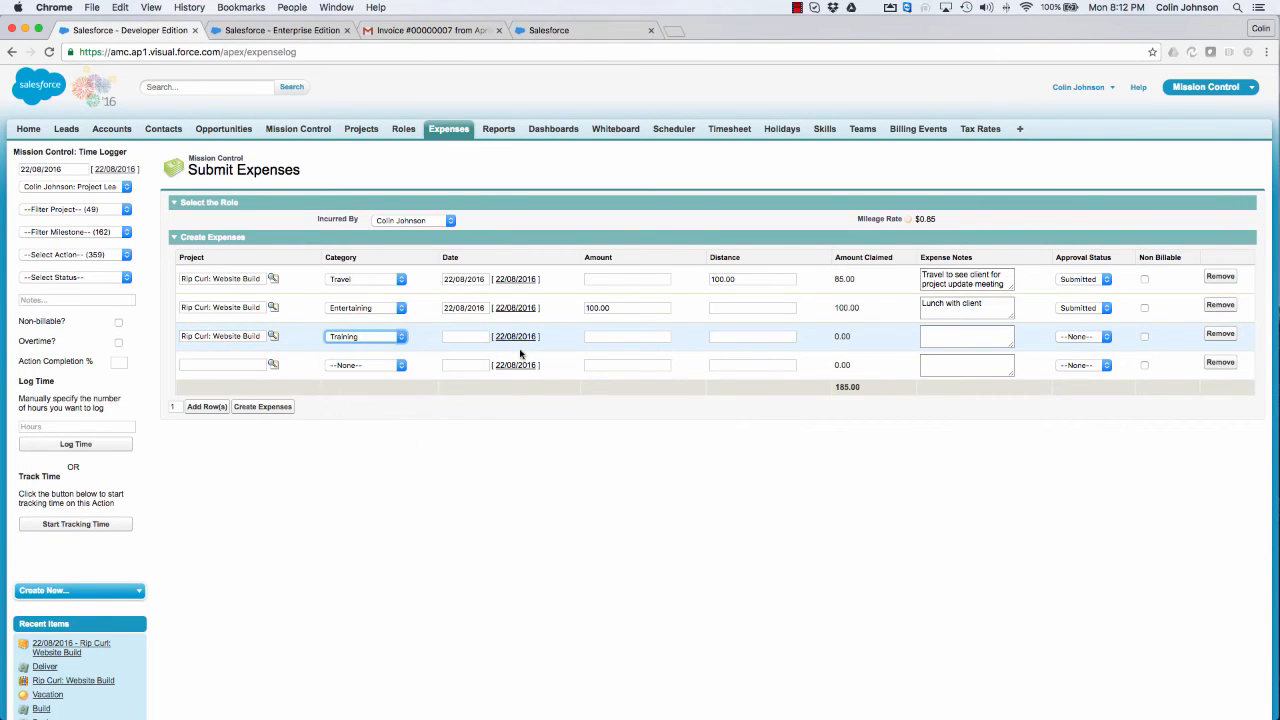
{"action": "left_click", "coordinate": [515, 337]}
{"action": "left_click", "coordinate": [622, 338]}
{"action": "type", "text": "100"}
Step: Add the note "Room Hire" to the training expense and set its approval status to Pending
{"action": "left_click", "coordinate": [931, 337]}
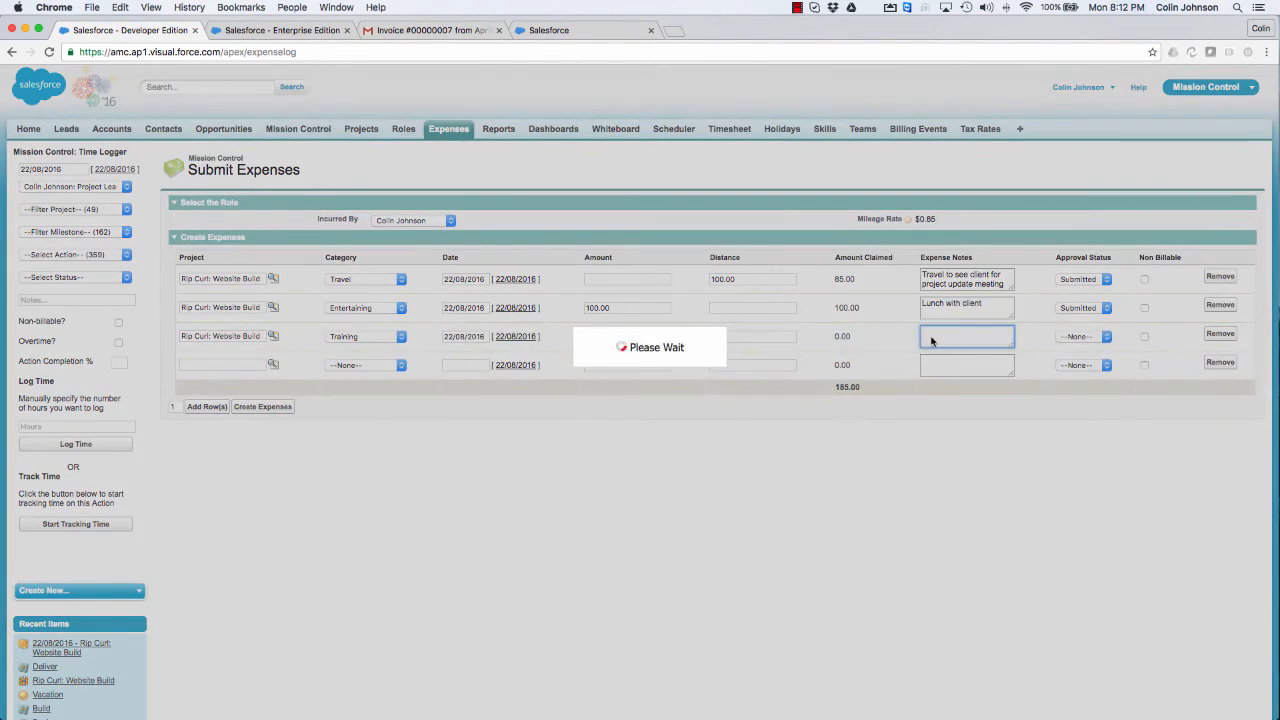
{"action": "type", "text": "Room Hire"}
{"action": "left_click", "coordinate": [1080, 336]}
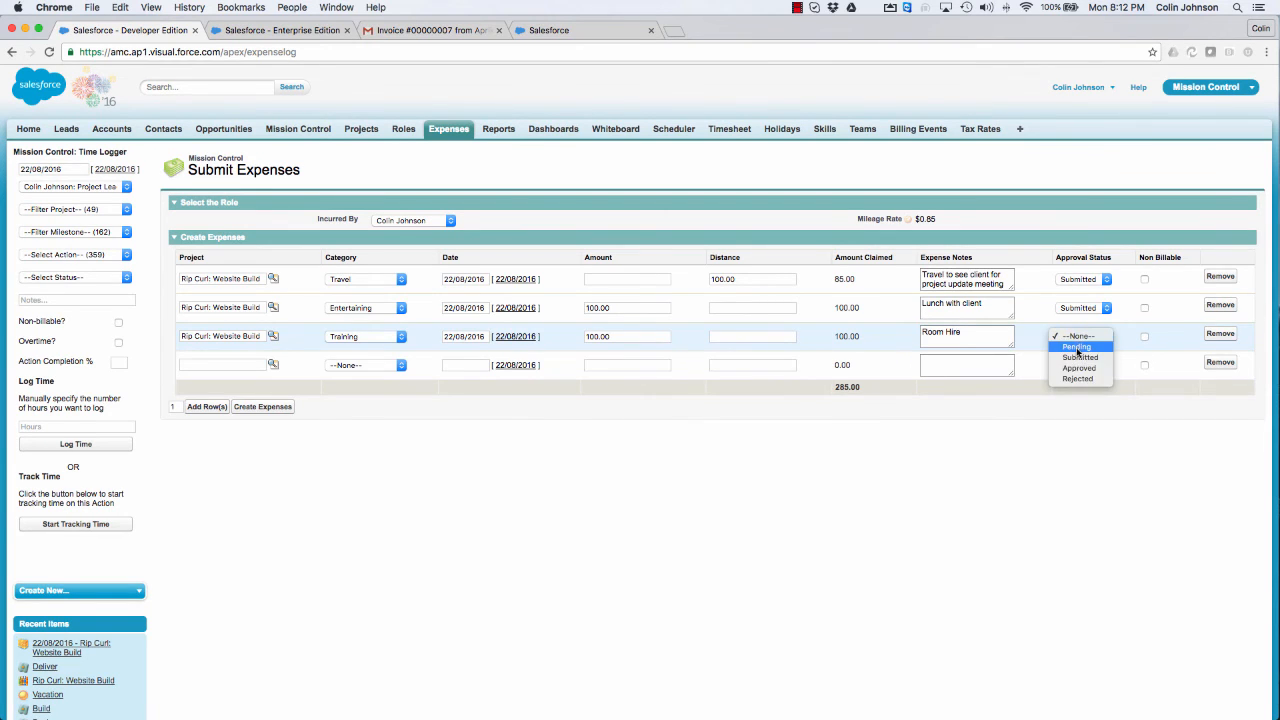
{"action": "left_click", "coordinate": [1075, 349]}
Step: Fill the fourth expense row with project CG: Website Build, category Accommodation, date 23/08/2016 and amount 200
{"action": "left_click", "coordinate": [194, 365]}
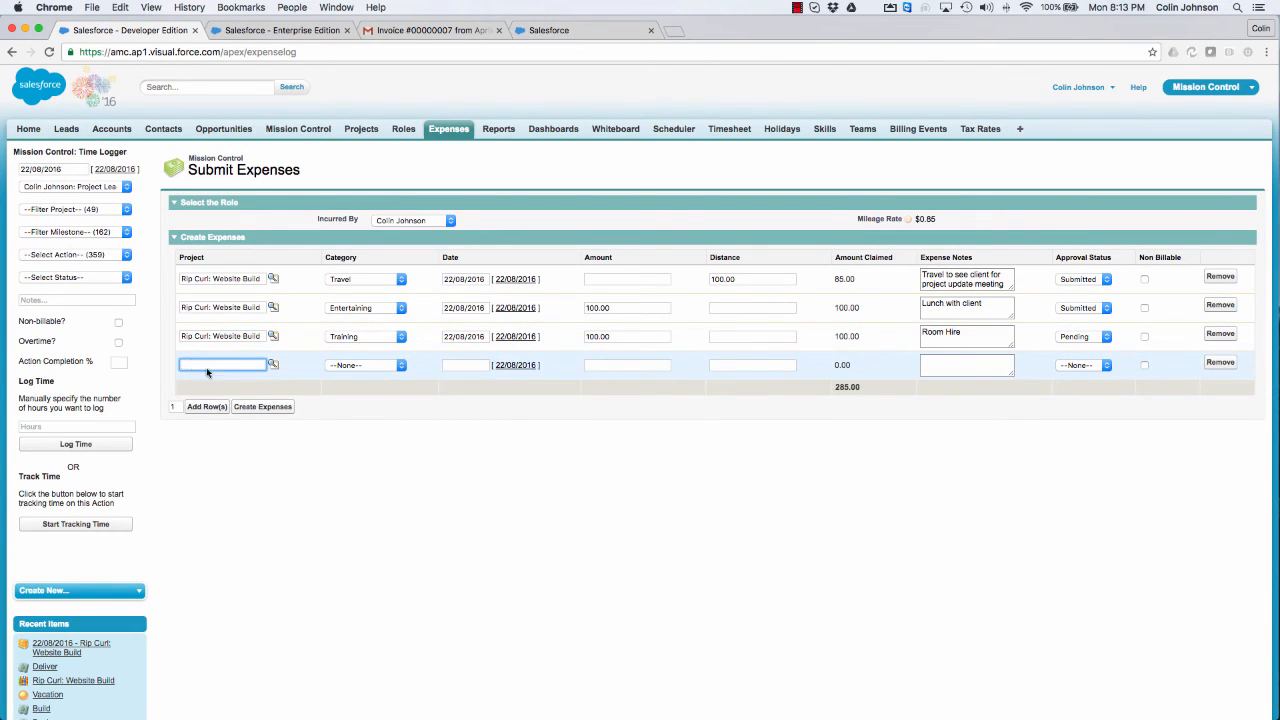
{"action": "left_click", "coordinate": [273, 364]}
{"action": "left_click", "coordinate": [80, 552]}
{"action": "left_click", "coordinate": [366, 365]}
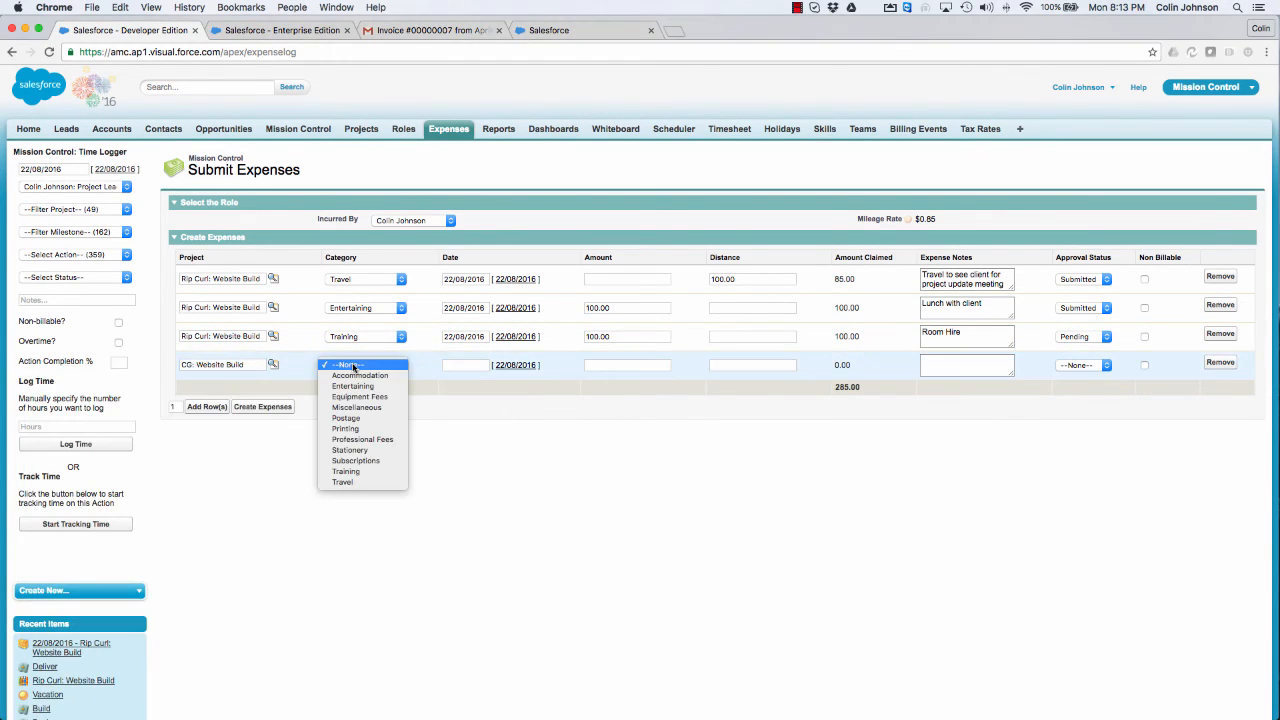
{"action": "left_click", "coordinate": [355, 376]}
{"action": "left_click", "coordinate": [464, 365]}
{"action": "left_click", "coordinate": [489, 442]}
{"action": "left_click", "coordinate": [631, 365]}
{"action": "type", "text": "200"}
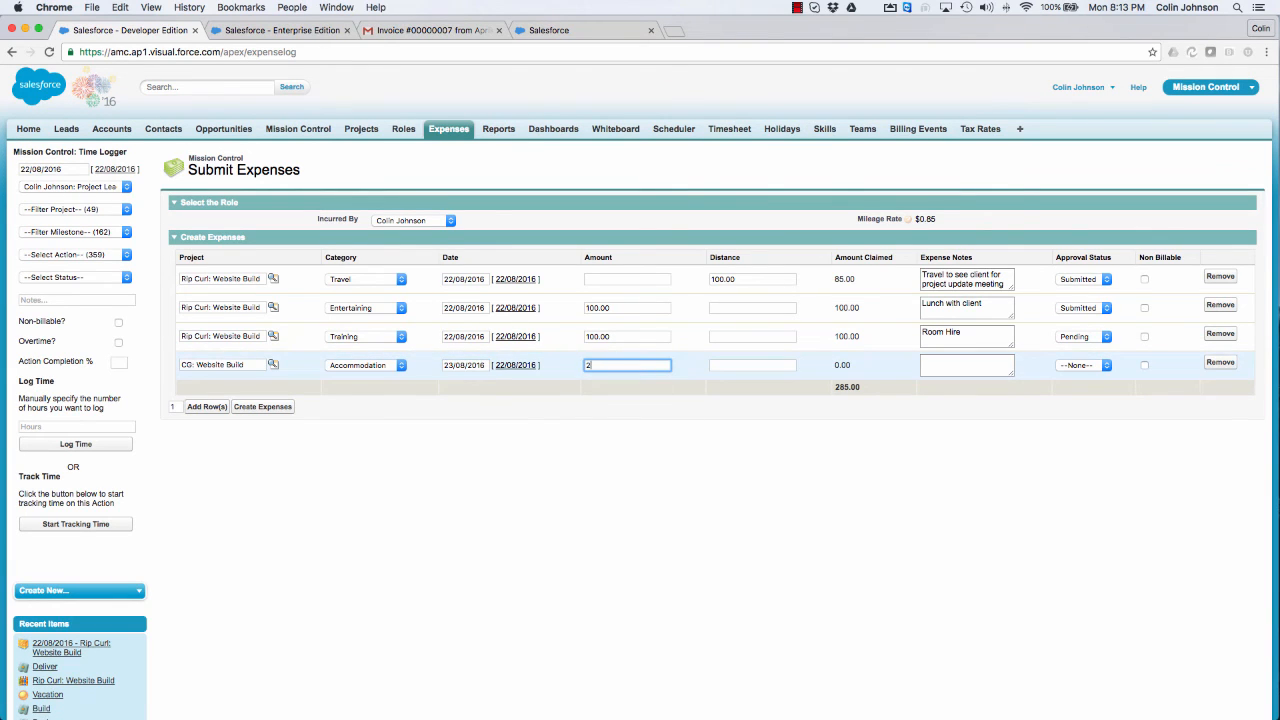
Step: Note the accommodation expense as "Hotel for client visit" with approval status Pending, and create all four expenses
{"action": "left_click", "coordinate": [922, 365]}
{"action": "type", "text": "Hotel "}
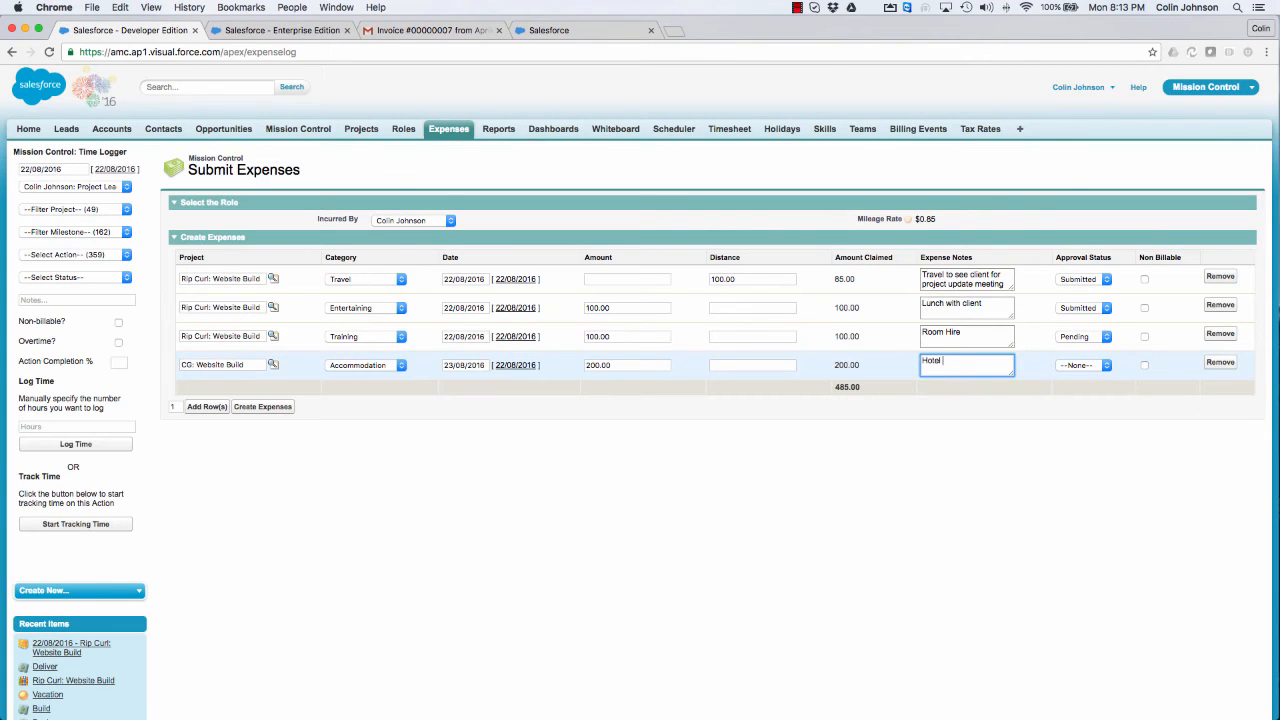
{"action": "type", "text": "for client visit"}
{"action": "left_click", "coordinate": [1068, 366]}
{"action": "left_click", "coordinate": [1068, 377]}
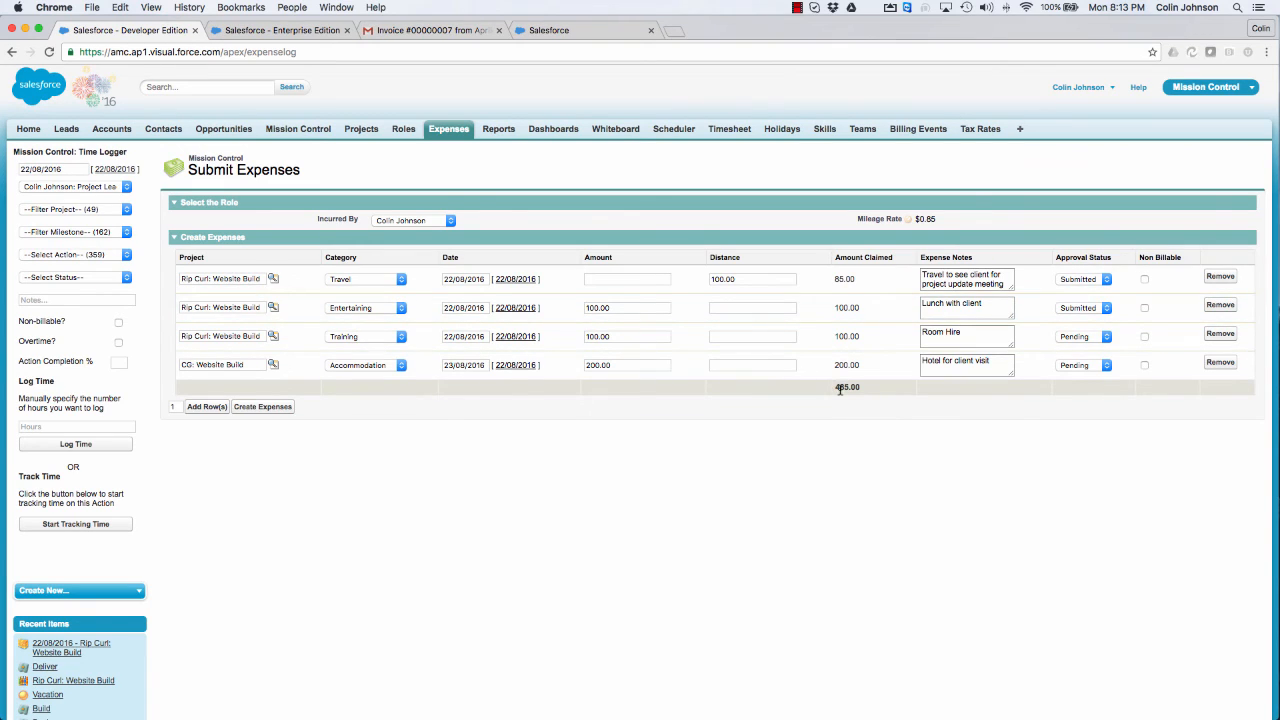
{"action": "left_click", "coordinate": [259, 408]}
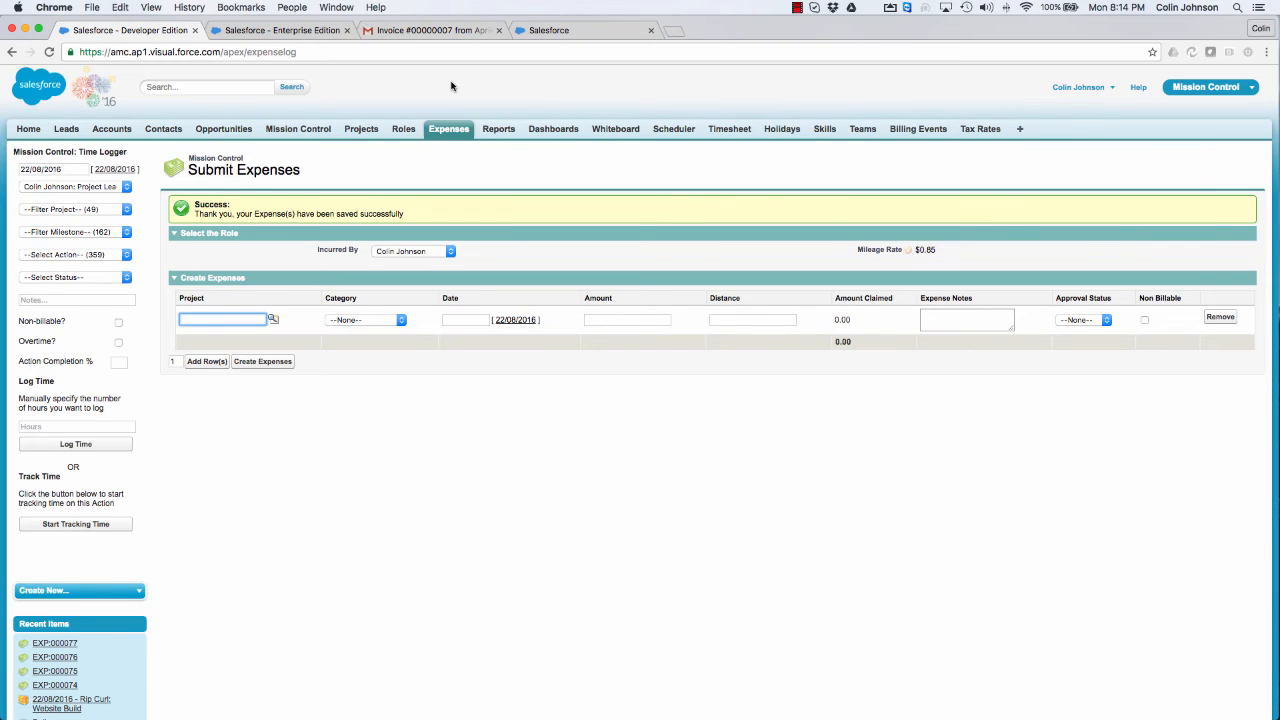
Step: Open the expenses list and show the My Pending Expenses view
{"action": "left_click", "coordinate": [443, 131]}
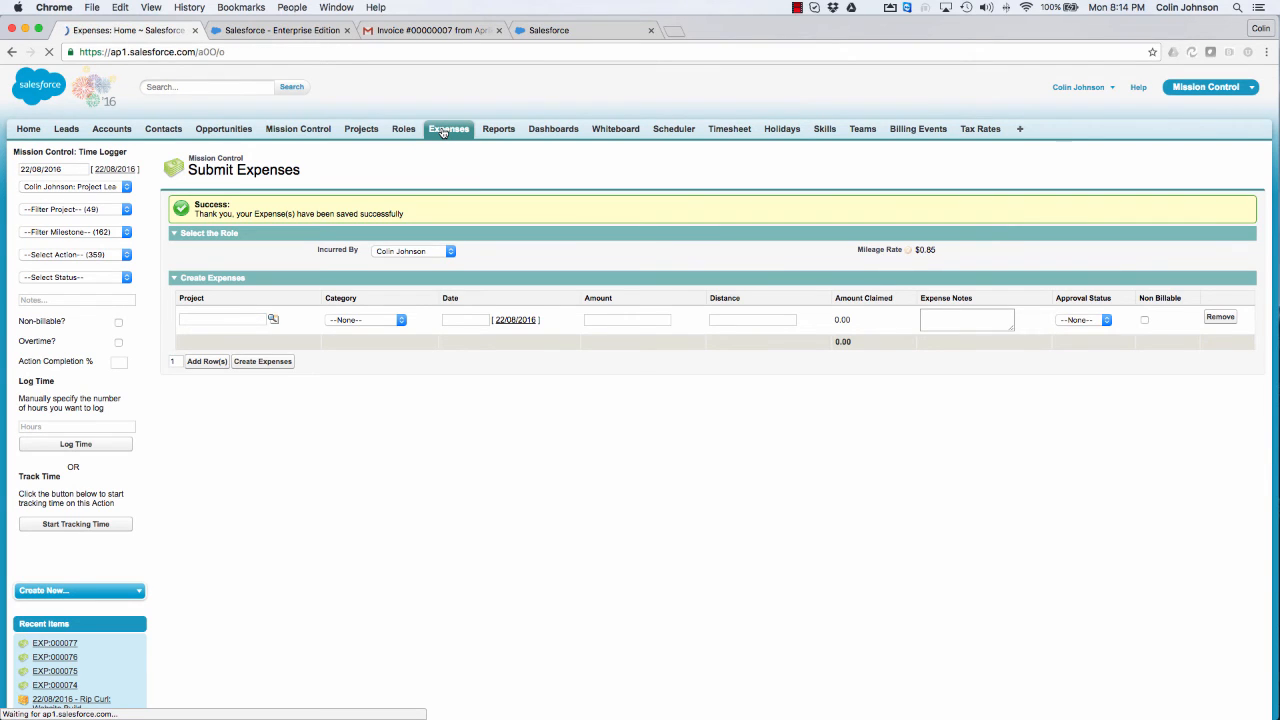
{"action": "left_click", "coordinate": [243, 195]}
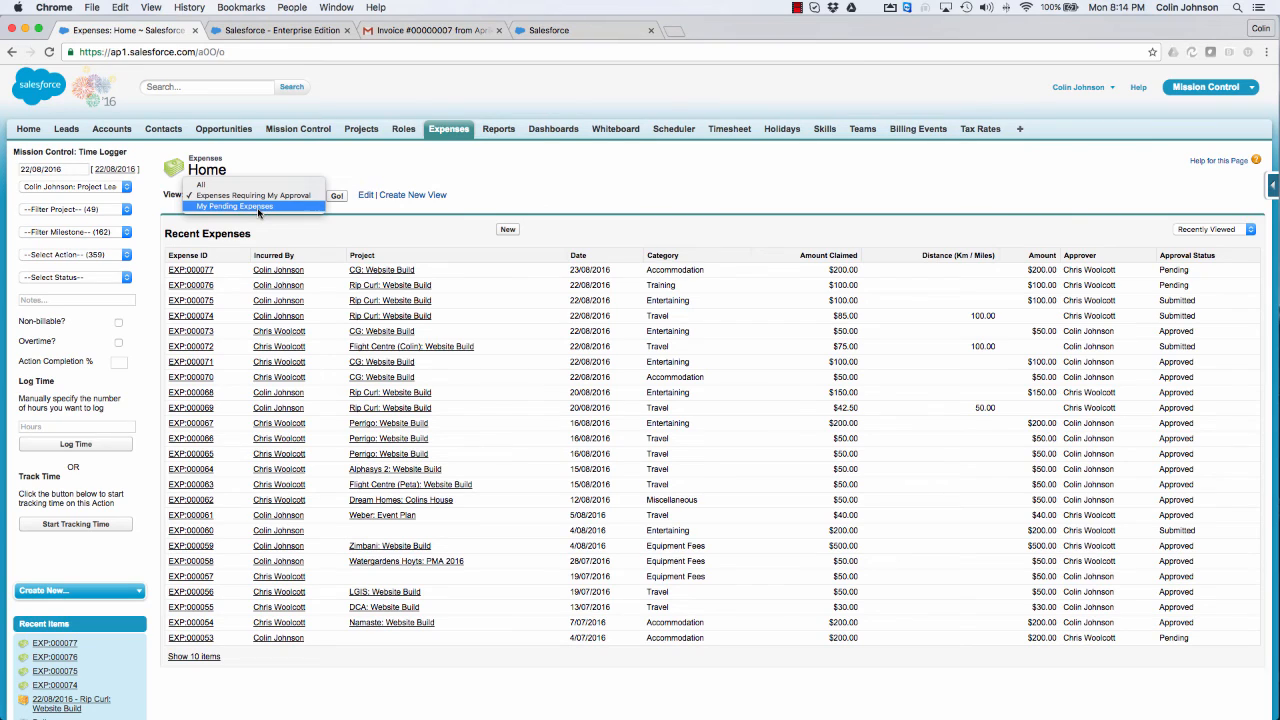
{"action": "key", "text": "Escape"}
{"action": "left_click", "coordinate": [258, 212]}
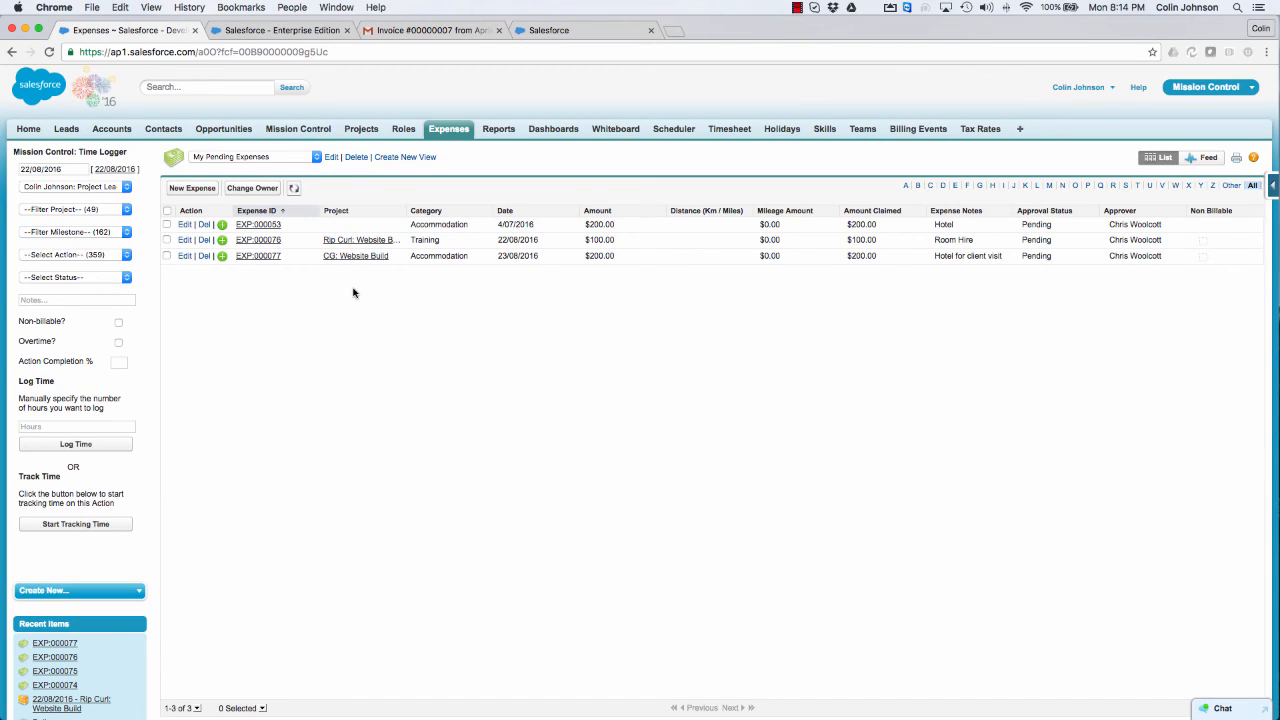
Step: Set the approval status of all three pending expenses to Submitted in one bulk edit and refresh the list
{"action": "left_click", "coordinate": [167, 211]}
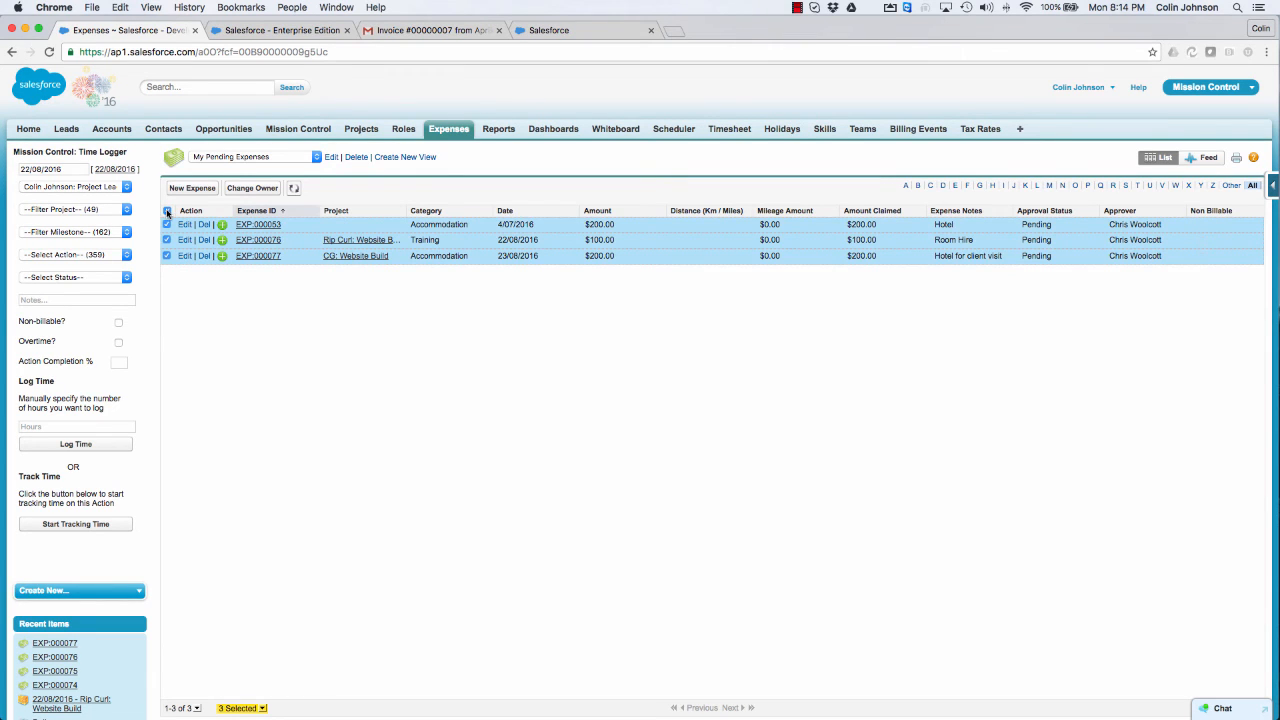
{"action": "double_click", "coordinate": [1044, 225]}
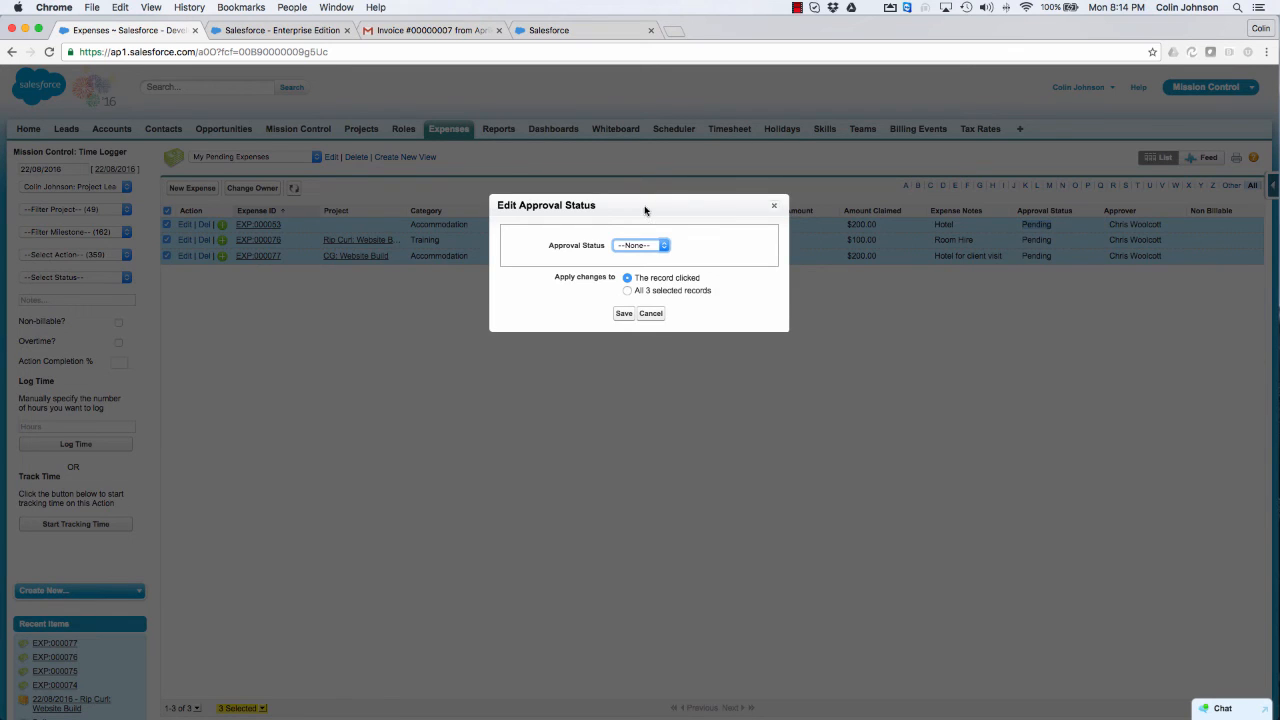
{"action": "left_click", "coordinate": [629, 244]}
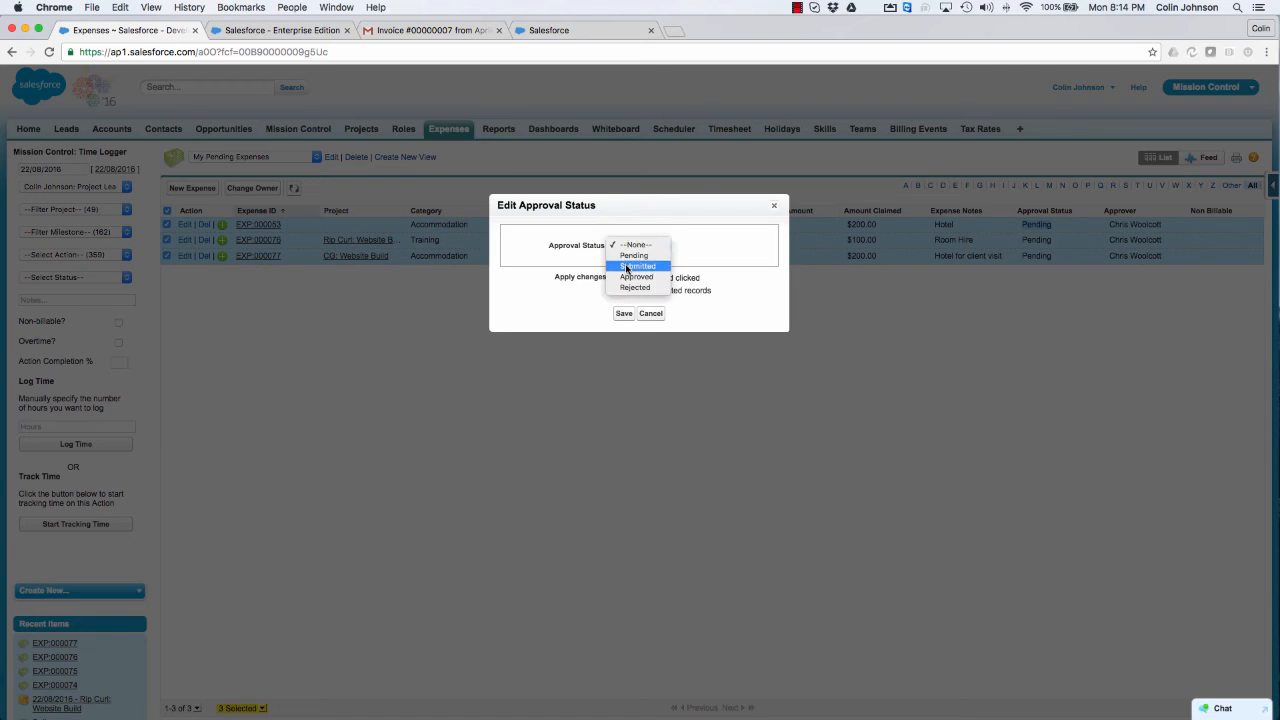
{"action": "left_click", "coordinate": [626, 268]}
{"action": "left_click", "coordinate": [627, 290]}
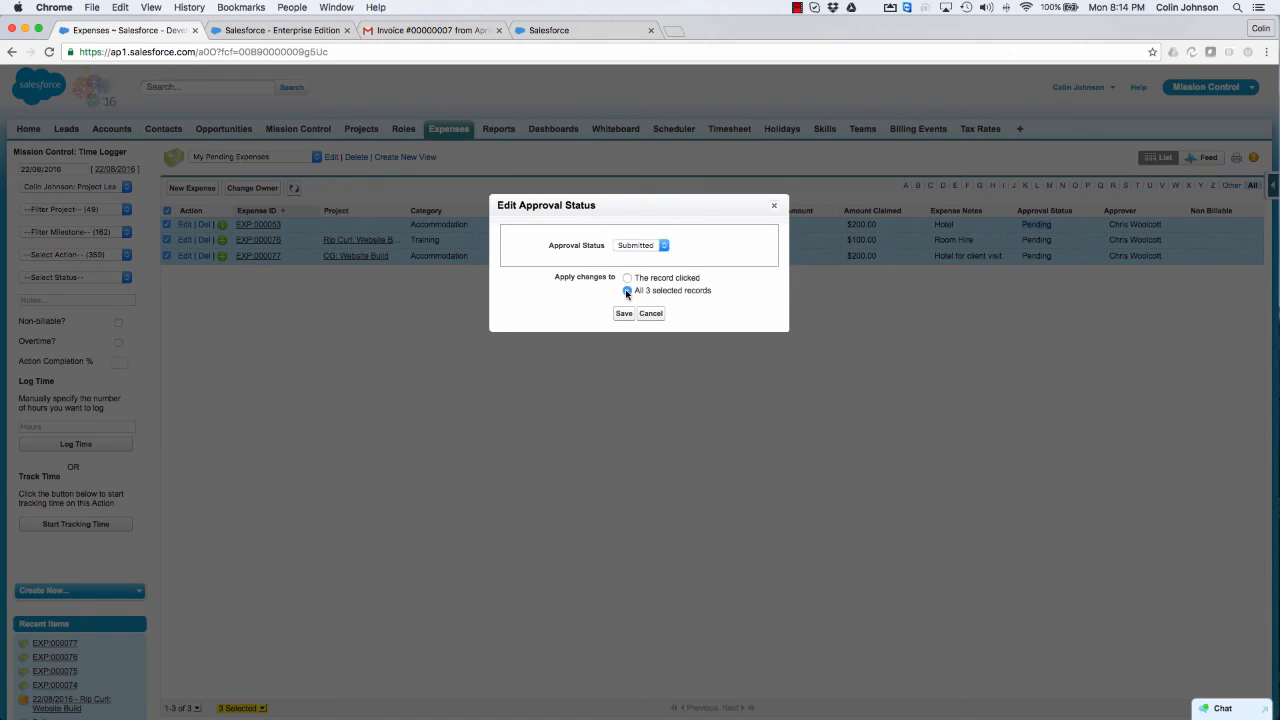
{"action": "left_click", "coordinate": [623, 314]}
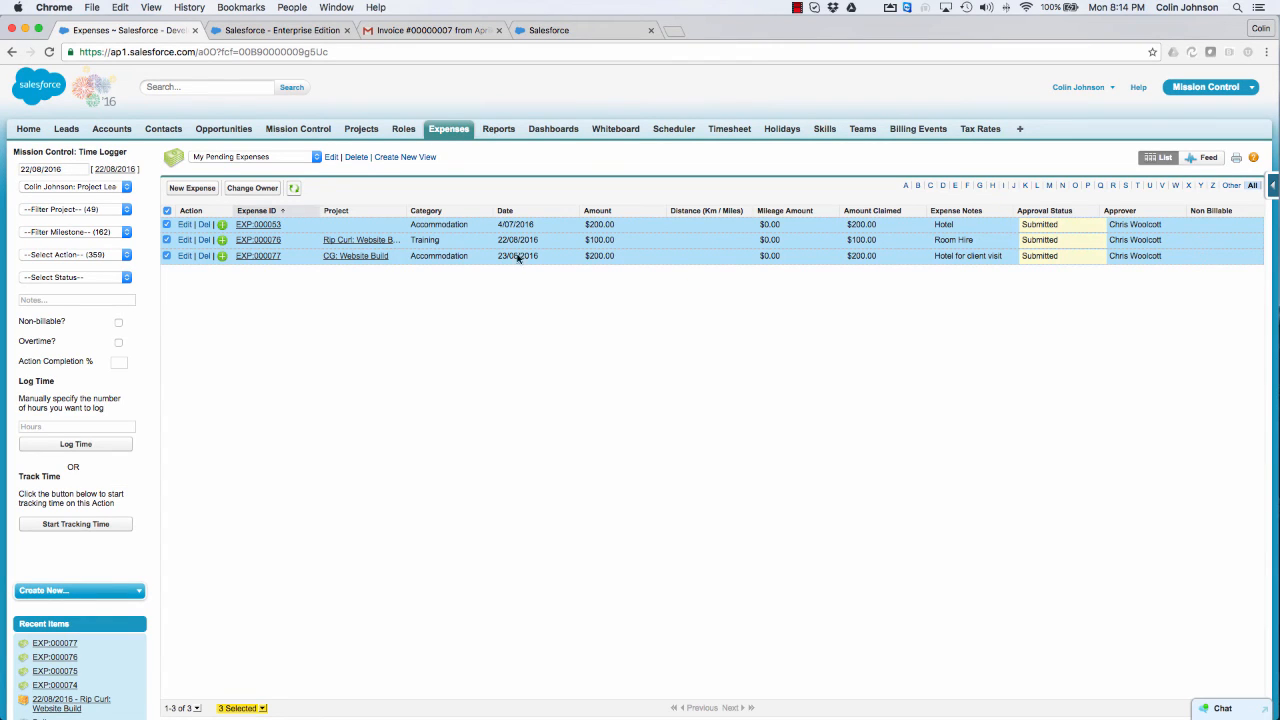
{"action": "left_click", "coordinate": [294, 190]}
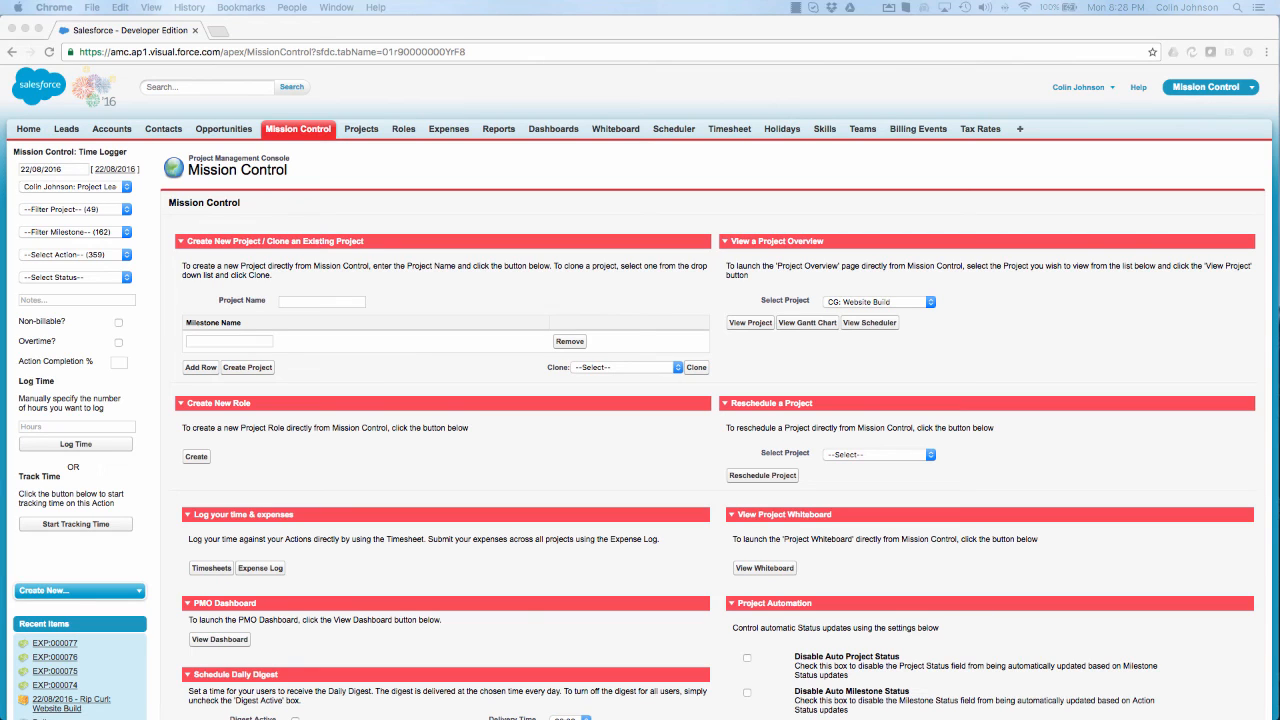
Step: Open the Gantt chart for the CG: Website Build project and export its data for MS Project
{"action": "left_click", "coordinate": [802, 323]}
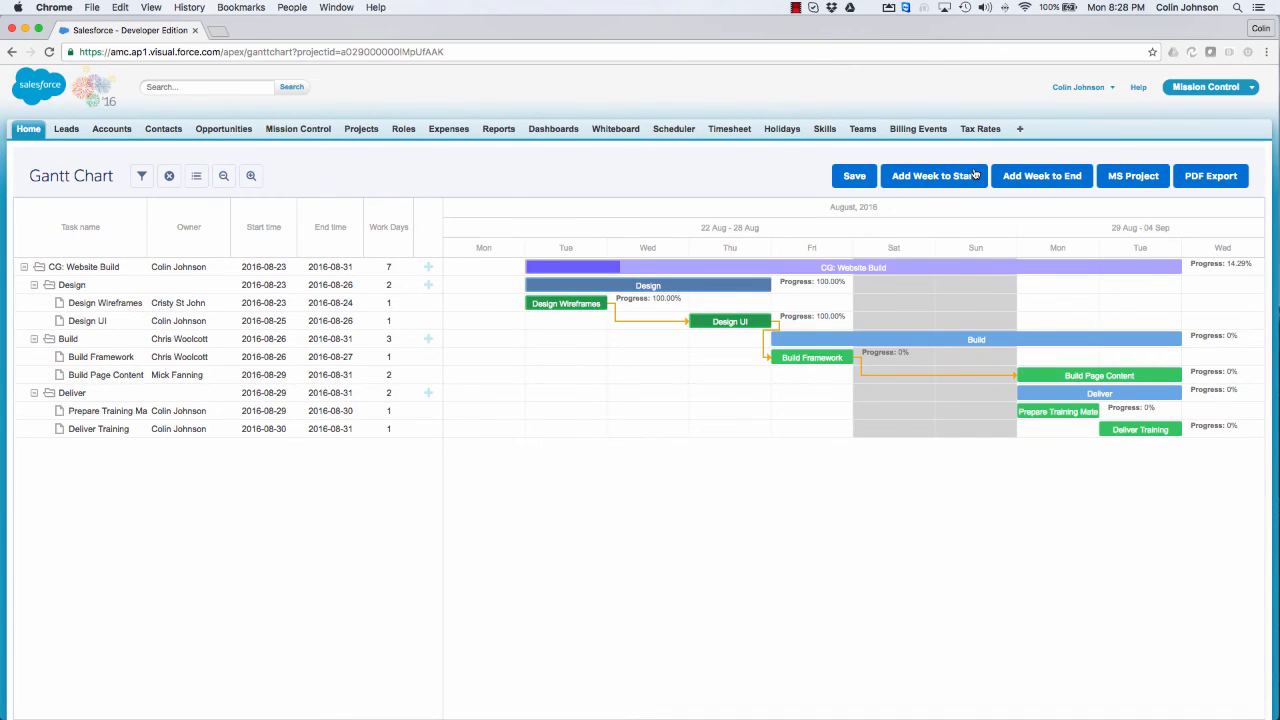
{"action": "left_click", "coordinate": [1121, 178]}
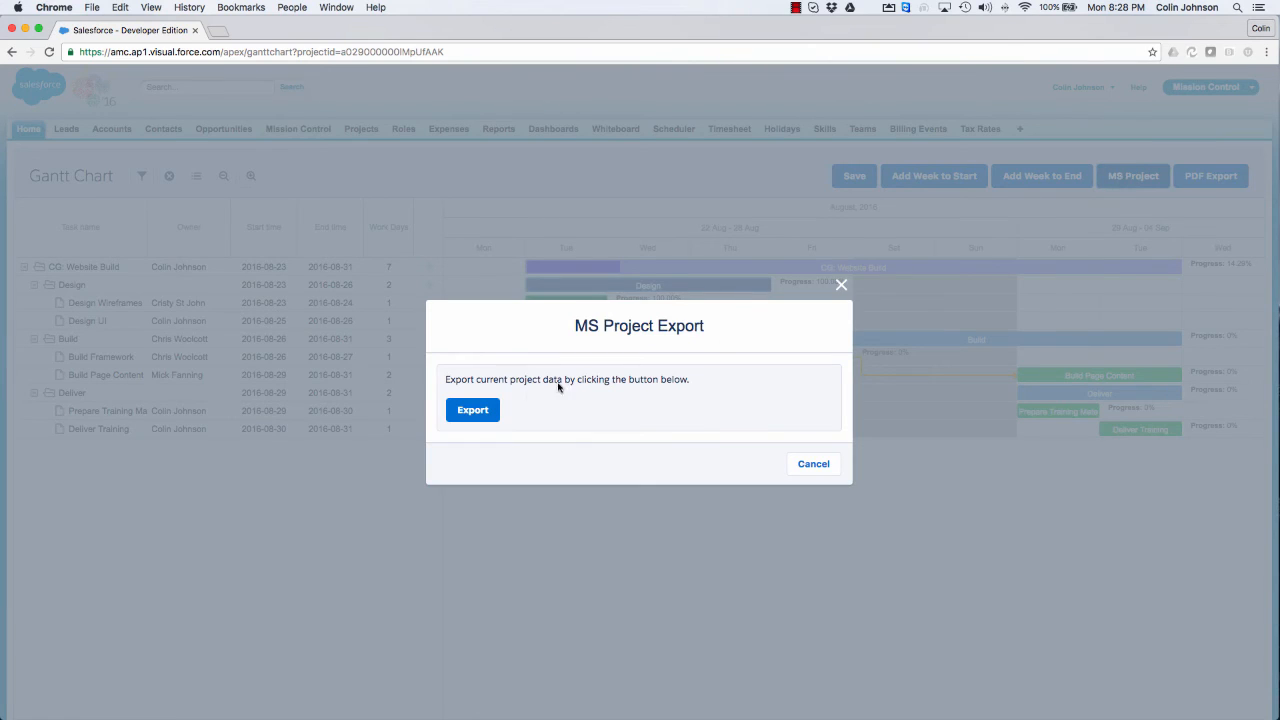
{"action": "left_click", "coordinate": [460, 411]}
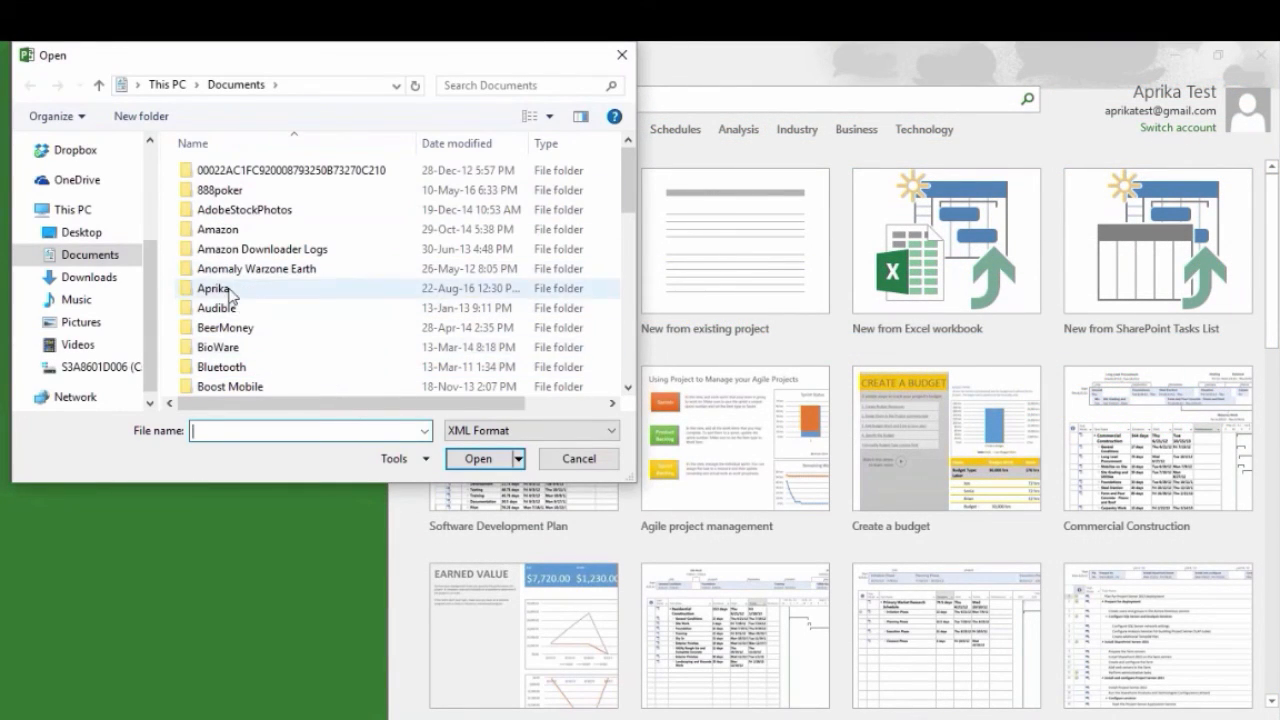
Step: In Microsoft Project, open the exported Gantt XML file from the Aprika folder in Documents
{"action": "double_click", "coordinate": [229, 290]}
{"action": "double_click", "coordinate": [238, 172]}
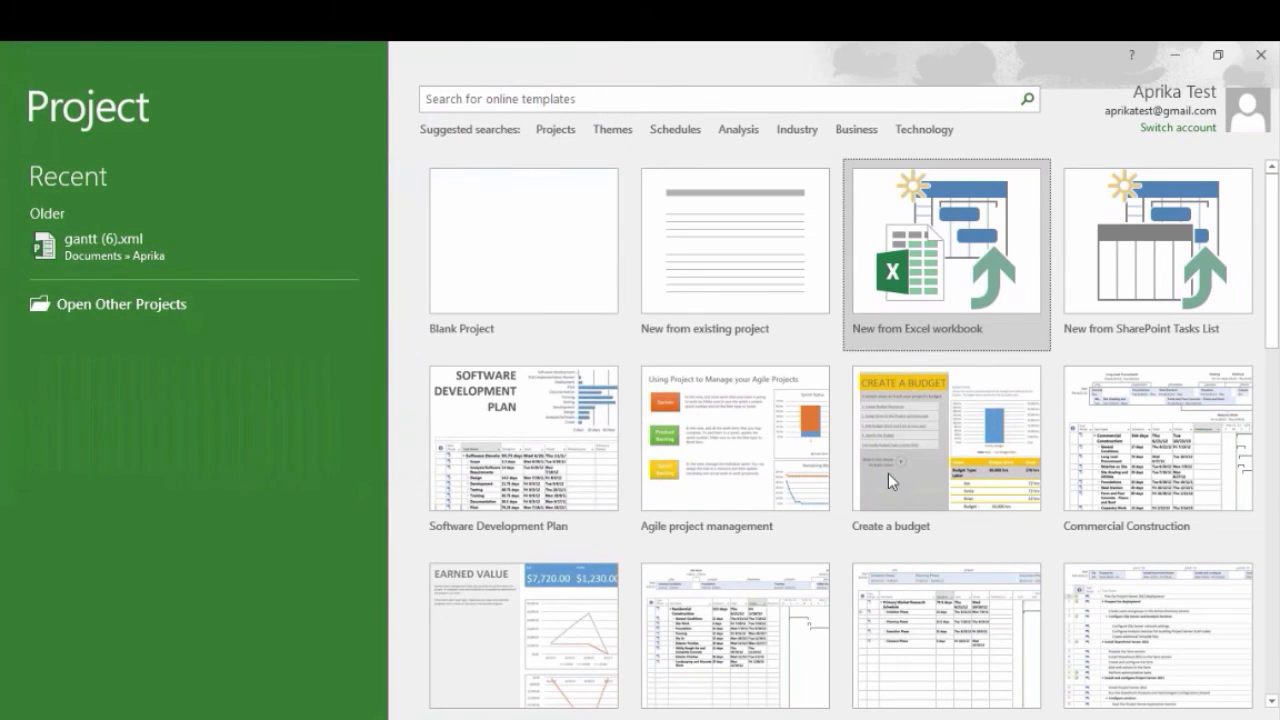
{"action": "left_click", "coordinate": [800, 585]}
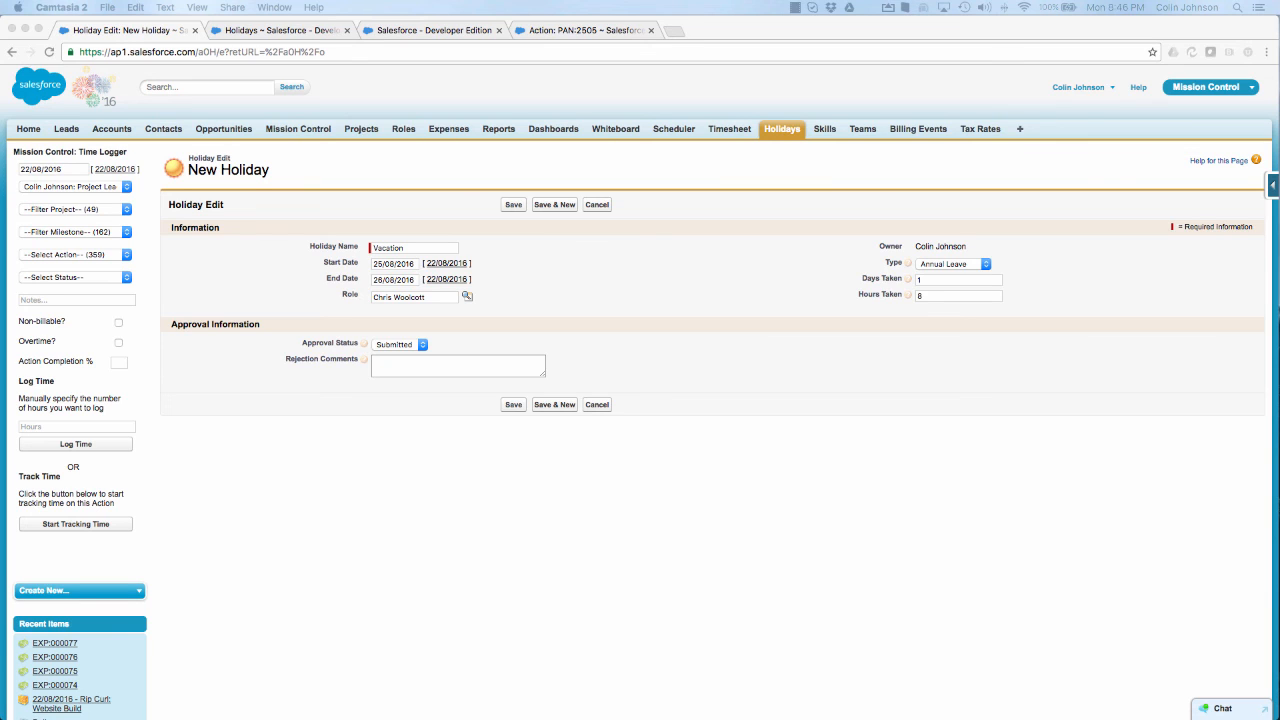
Step: Examine the leave type and approval status options for the new Vacation holiday, keeping Annual Leave and Submitted
{"action": "left_click", "coordinate": [953, 266]}
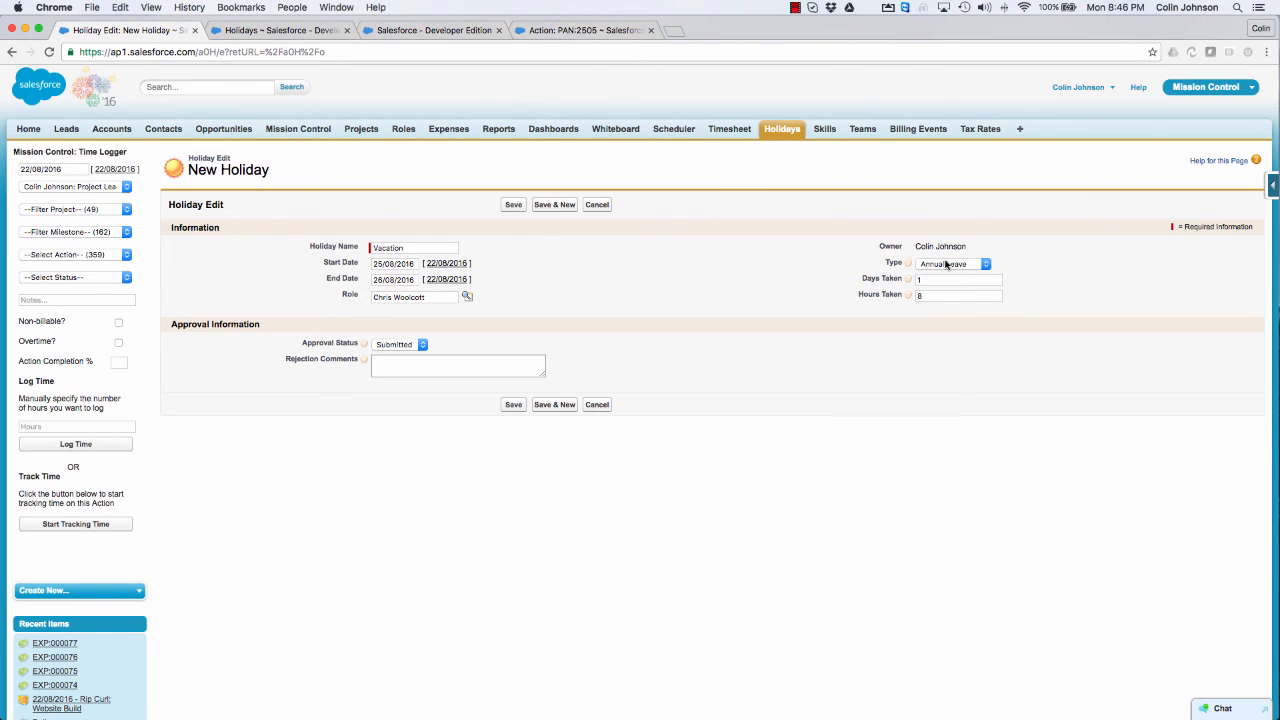
{"action": "left_click", "coordinate": [948, 264]}
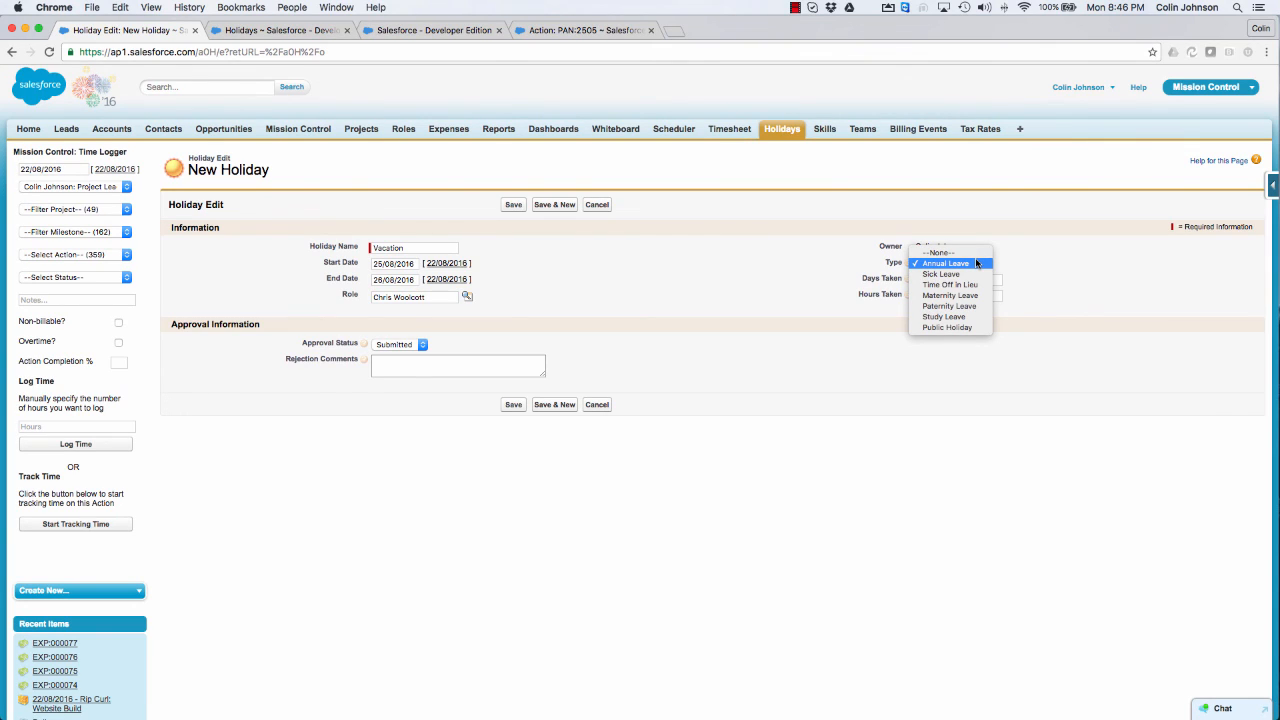
{"action": "left_click", "coordinate": [787, 252]}
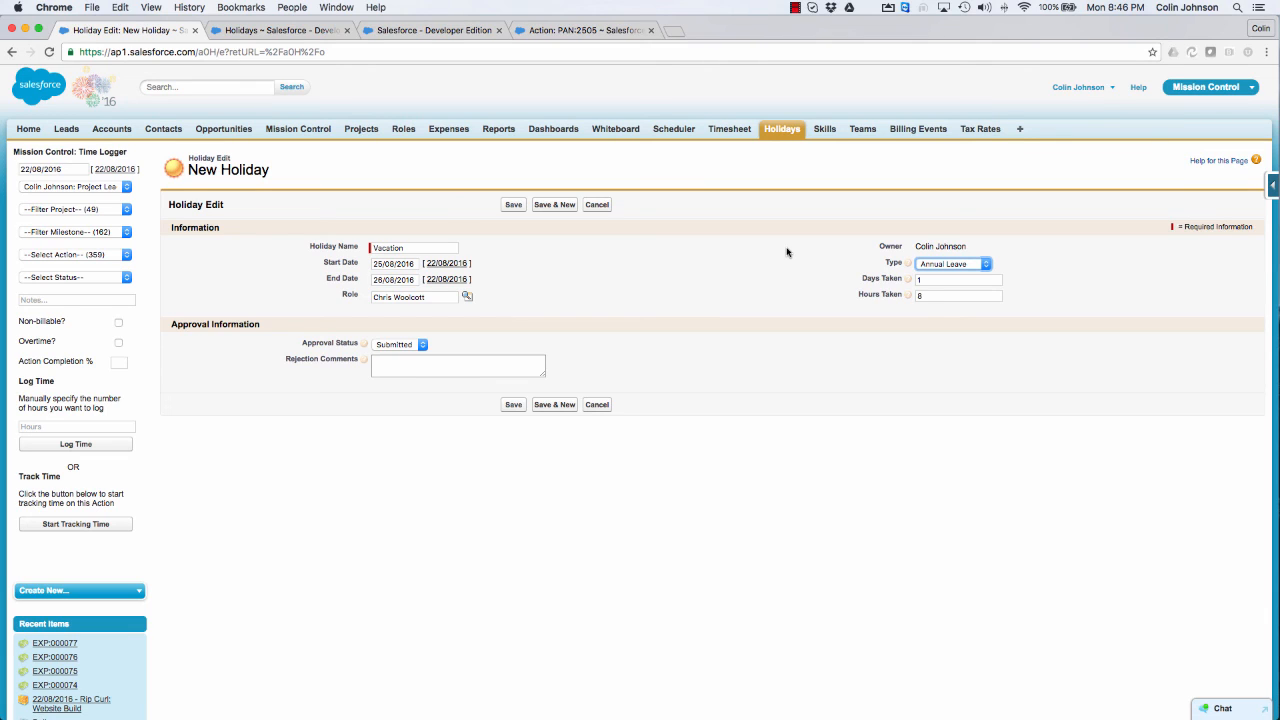
{"action": "left_click", "coordinate": [389, 345]}
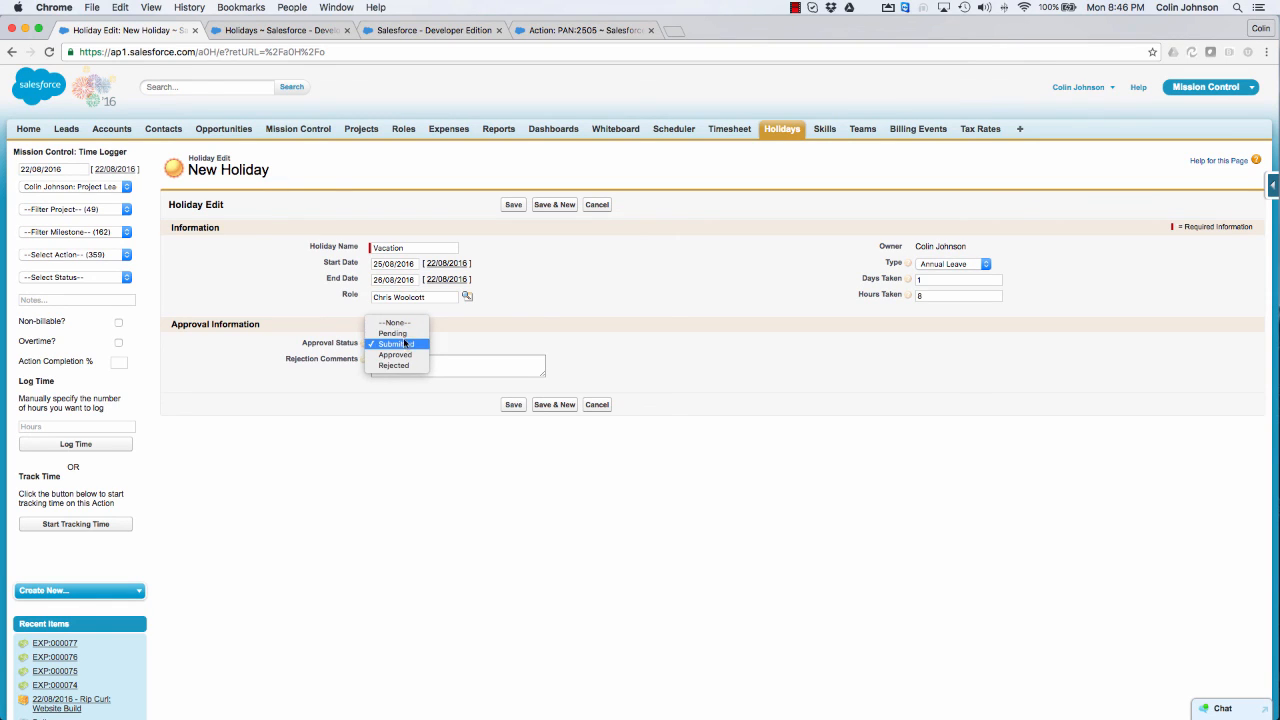
{"action": "left_click", "coordinate": [402, 345]}
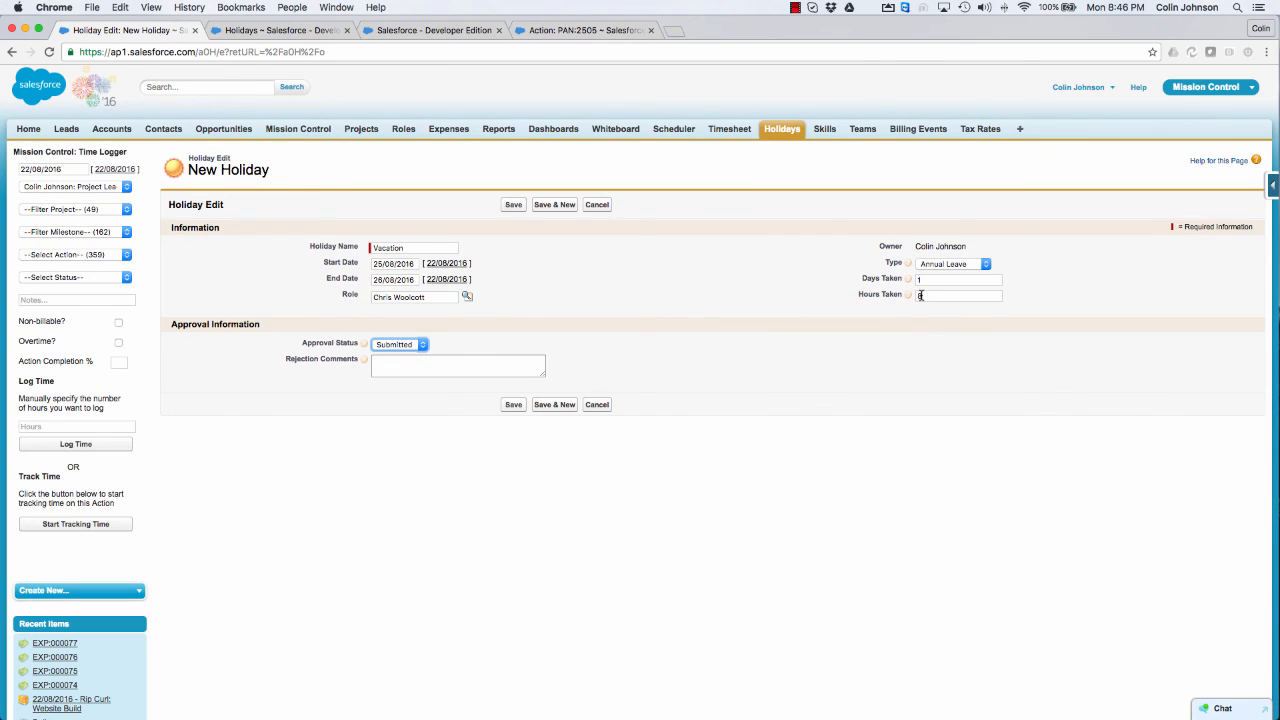
Step: Open the holidays list in the Holidays Requiring My Approval view
{"action": "left_click", "coordinate": [280, 30]}
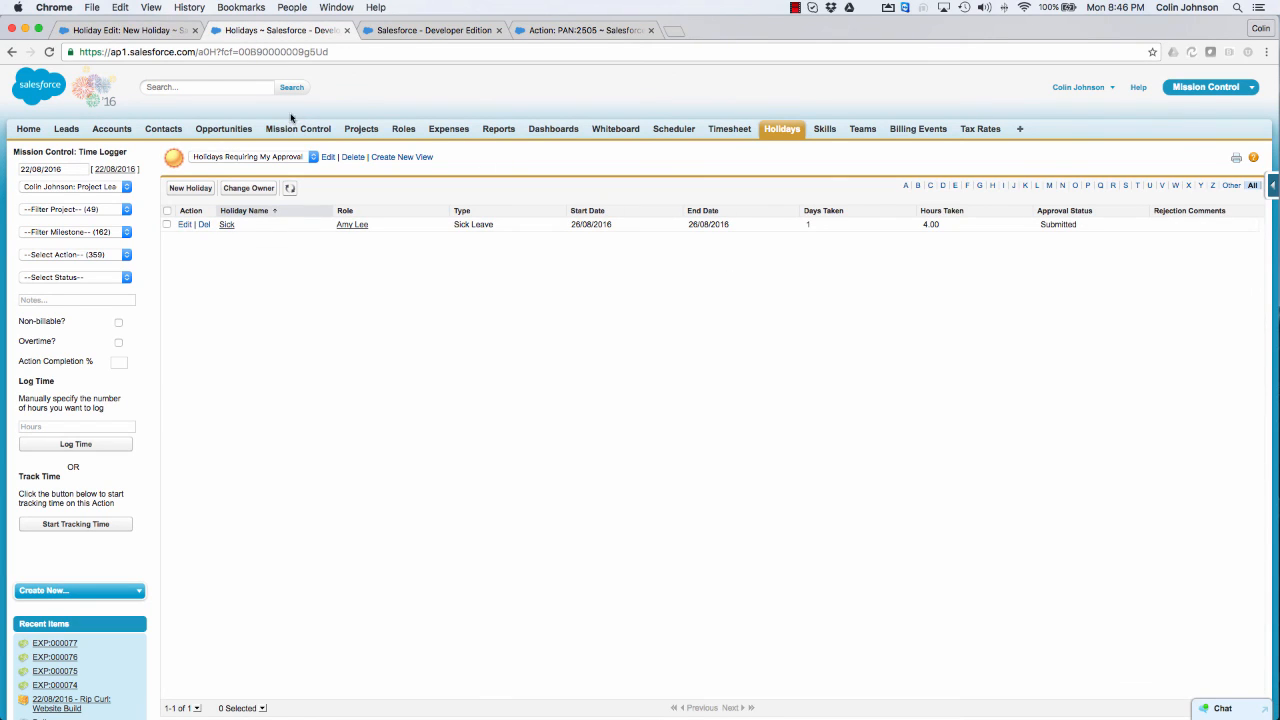
{"action": "left_click", "coordinate": [259, 155]}
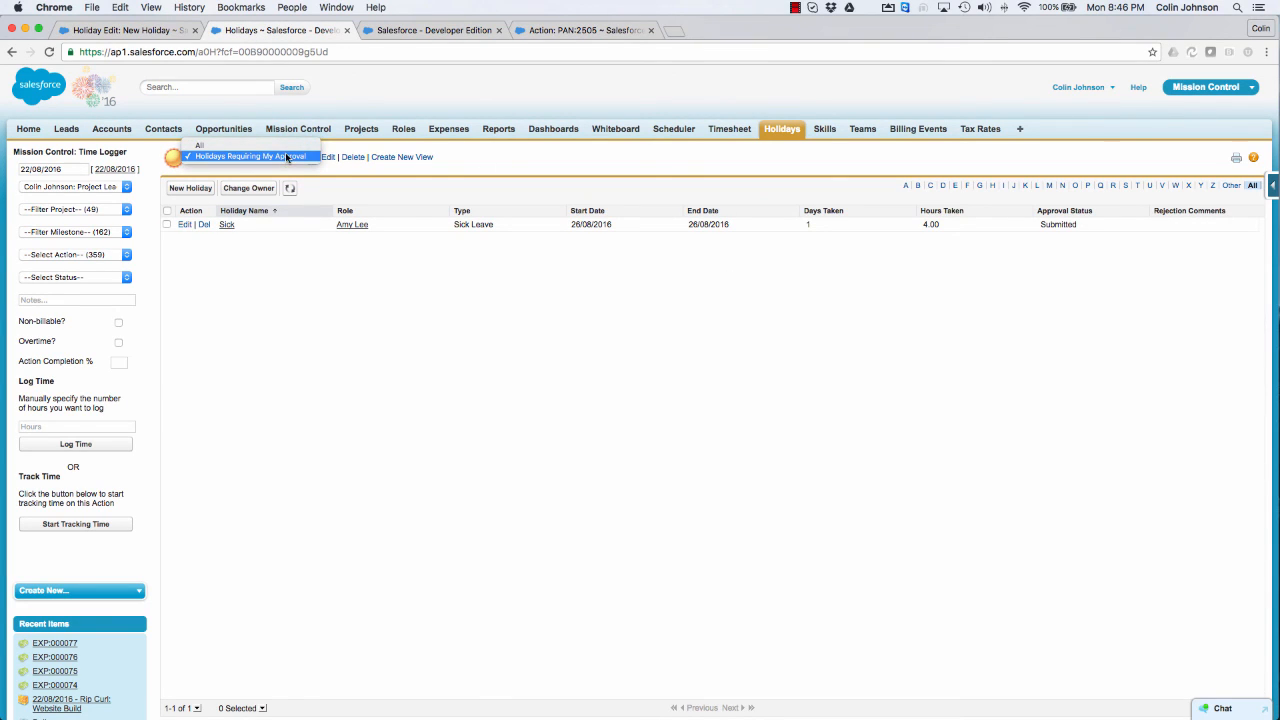
{"action": "left_click", "coordinate": [285, 157]}
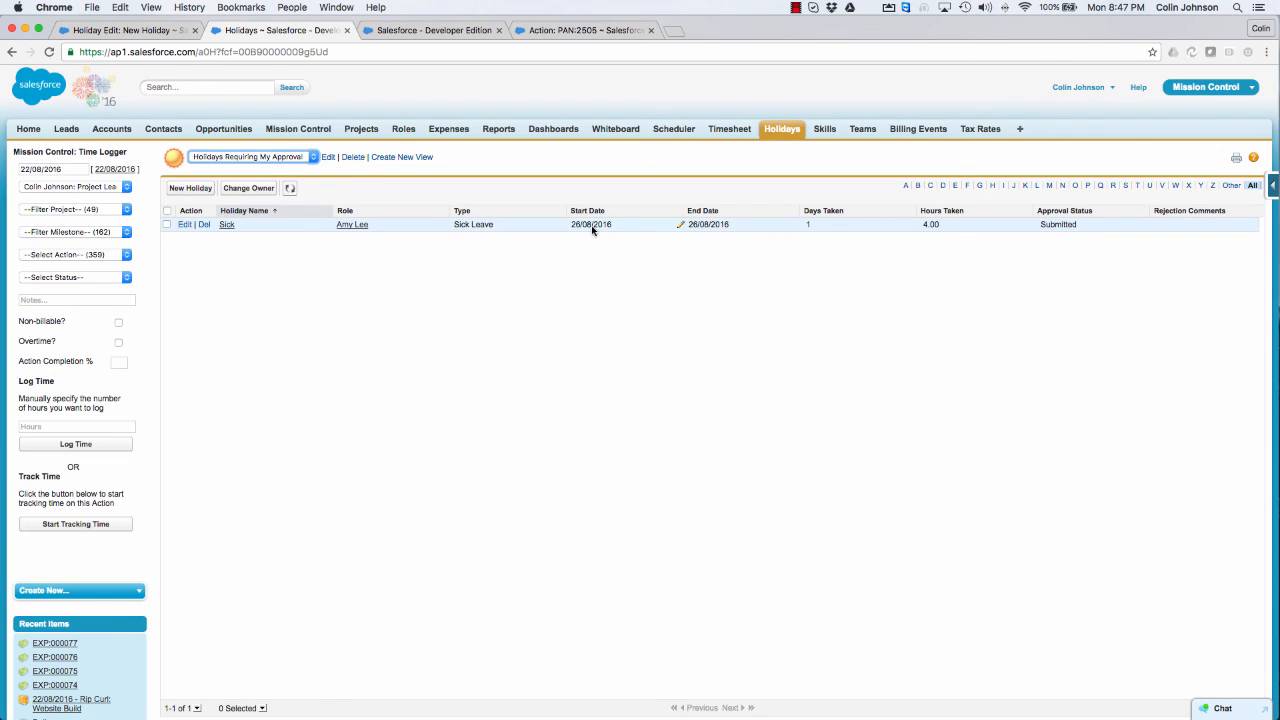
Step: Change the approval status of the submitted Sick leave request to Approved, save it and refresh the list
{"action": "left_click", "coordinate": [167, 224]}
{"action": "double_click", "coordinate": [1066, 225]}
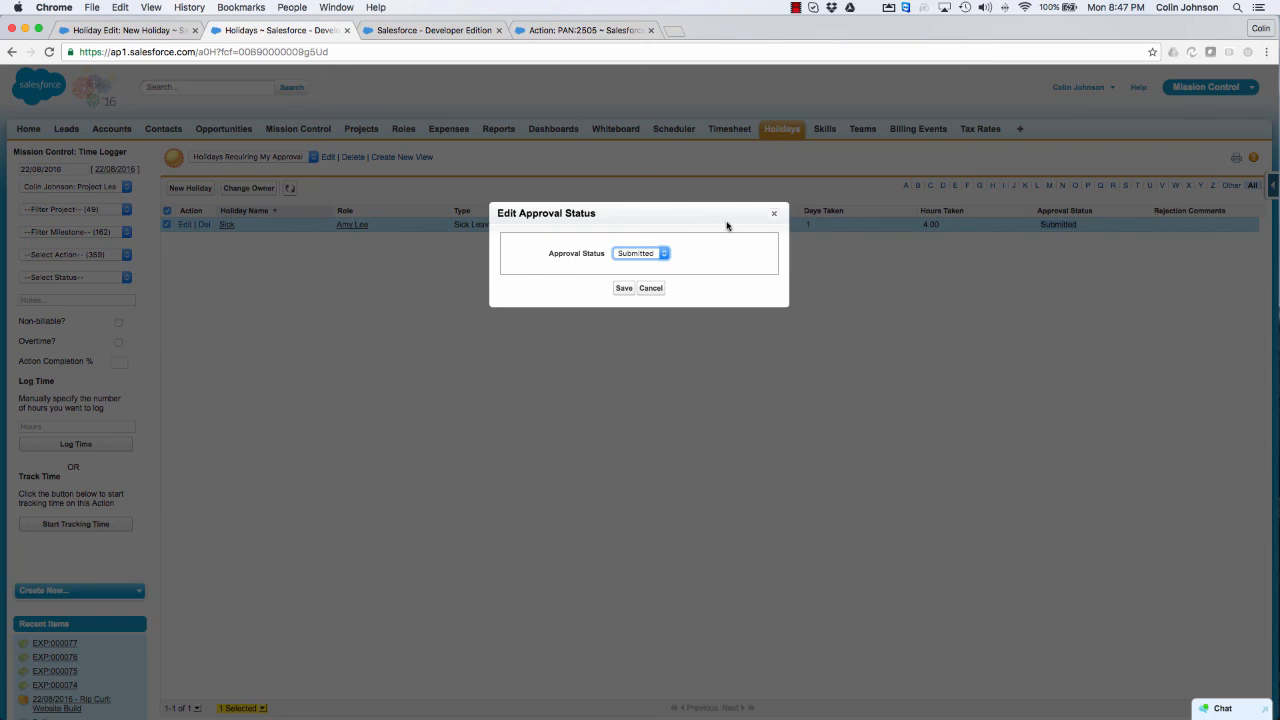
{"action": "left_click", "coordinate": [647, 258]}
{"action": "left_click", "coordinate": [644, 263]}
{"action": "left_click", "coordinate": [623, 288]}
{"action": "left_click", "coordinate": [289, 189]}
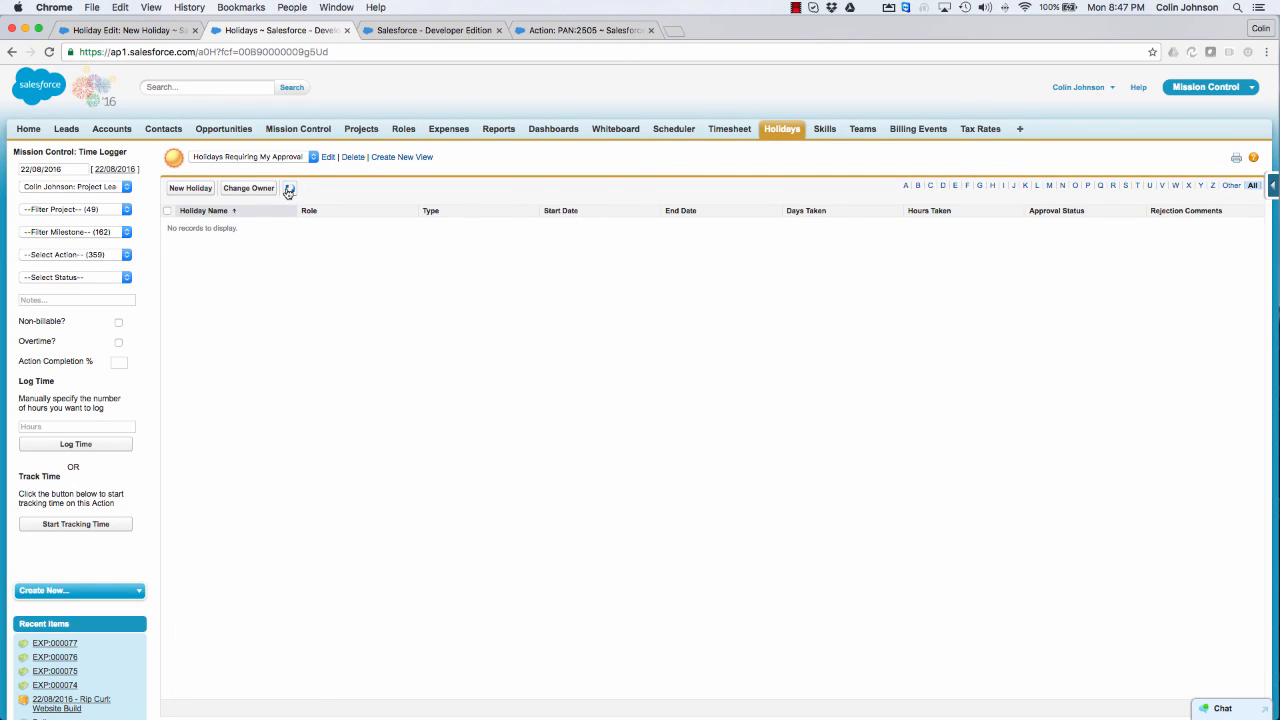
Step: Review the leave rows in the weekly timesheet and the Deliver Training action's feed, owner, schedule and baseline dates
{"action": "left_click", "coordinate": [414, 33]}
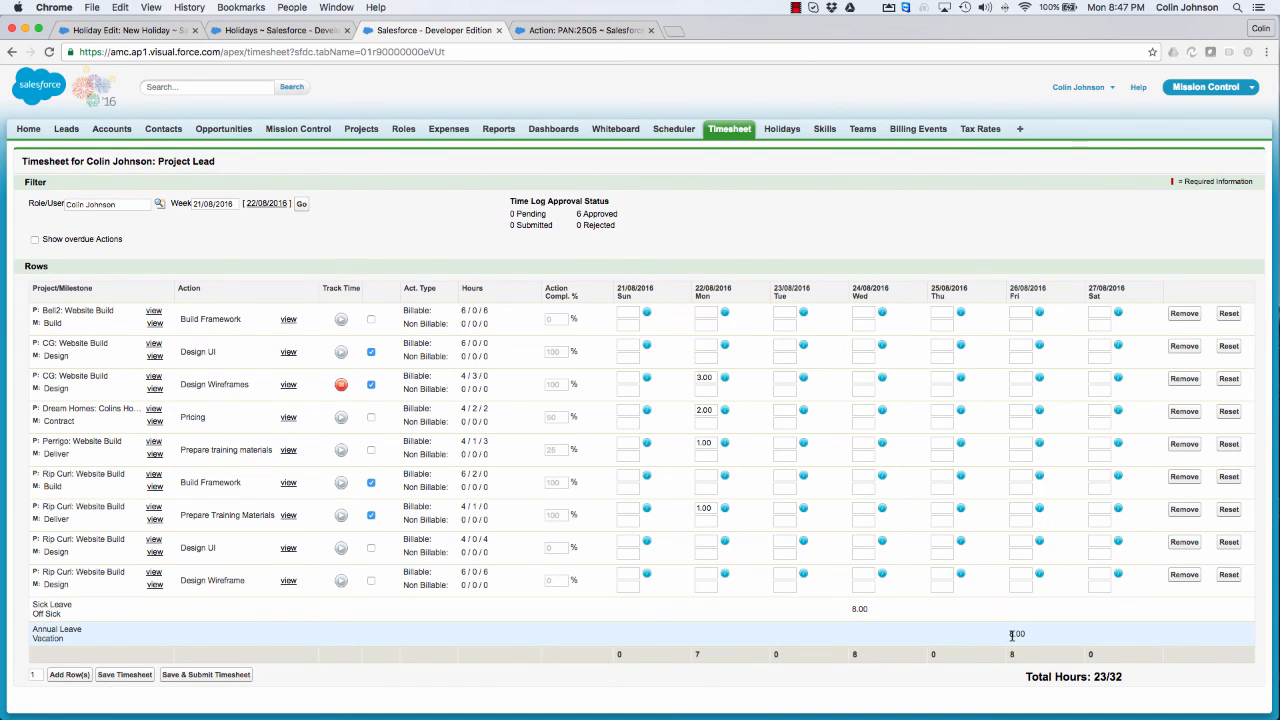
{"action": "left_click", "coordinate": [578, 30]}
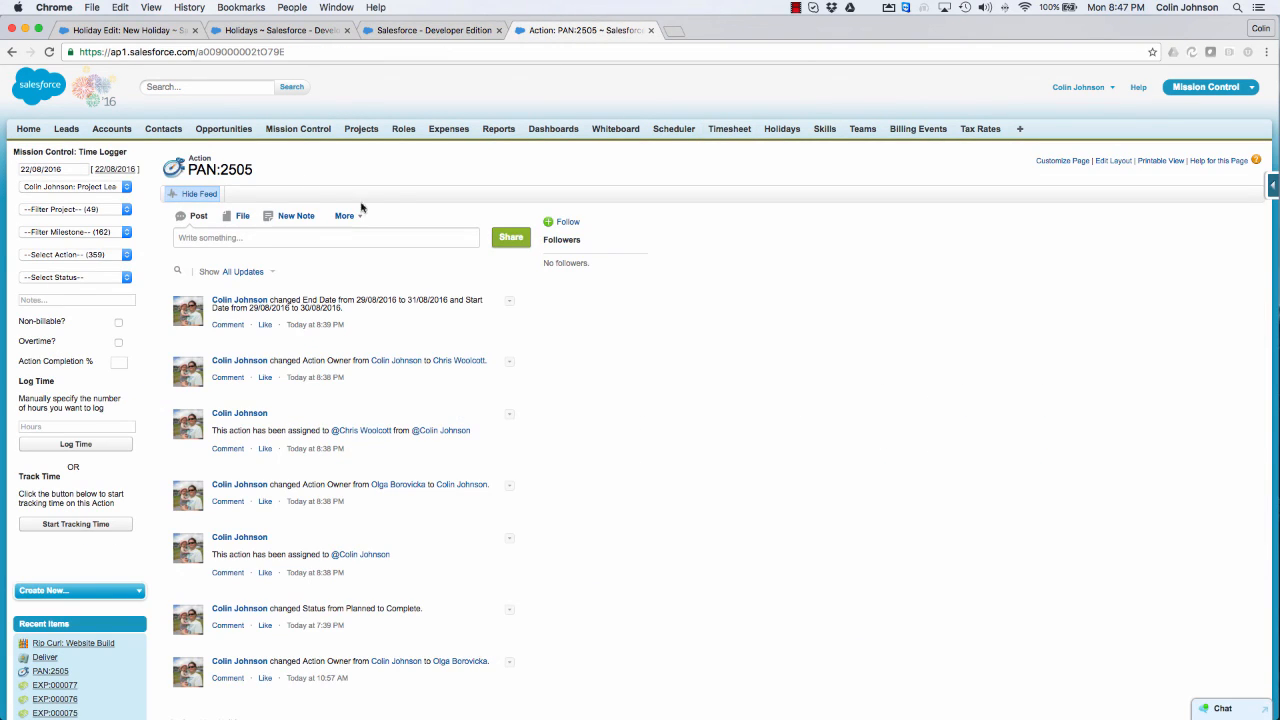
{"action": "scroll", "coordinate": [652, 339], "scroll_direction": "down", "scroll_amount": 5}
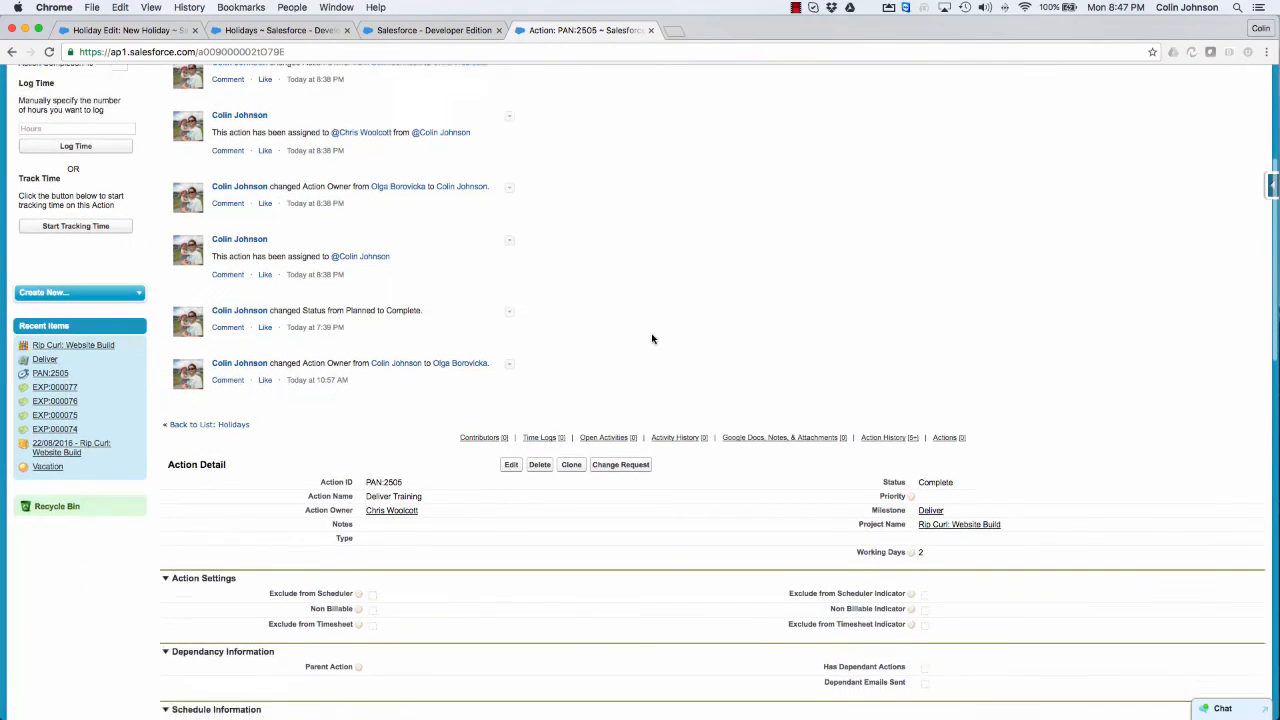
{"action": "scroll", "coordinate": [652, 339], "scroll_direction": "down", "scroll_amount": 4}
{"action": "mouse_move", "coordinate": [360, 536]}
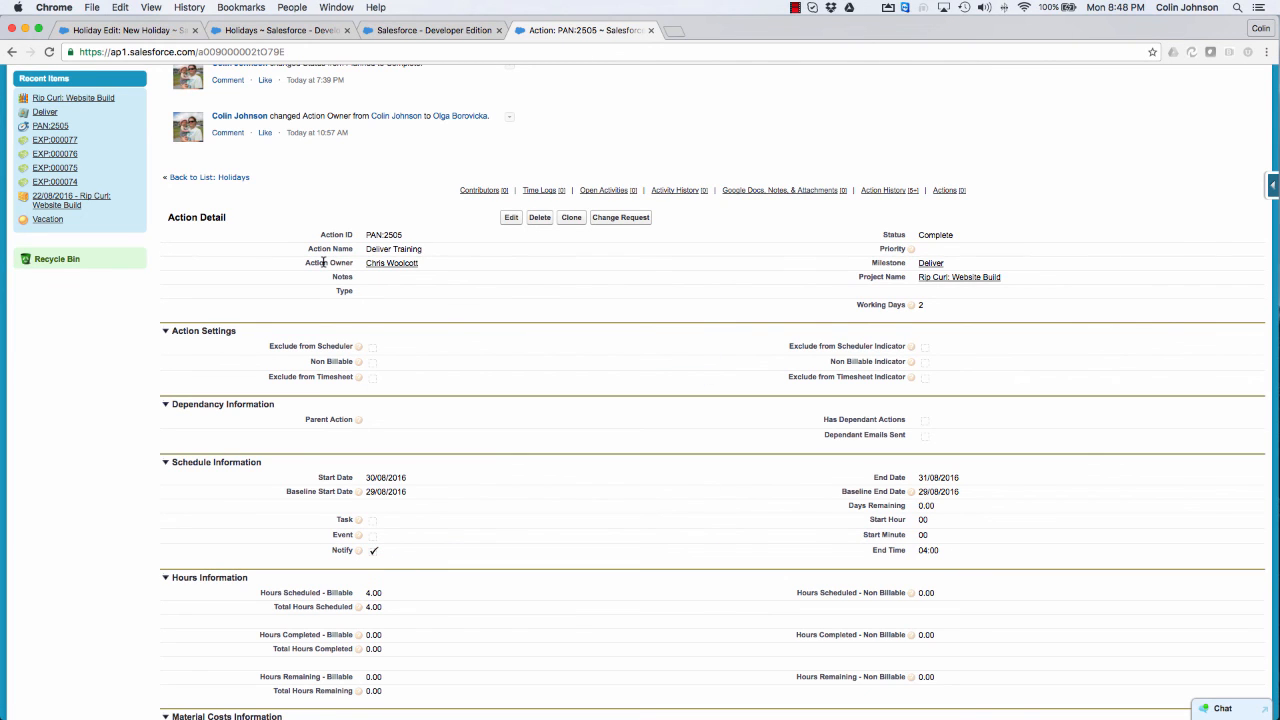
{"action": "scroll", "coordinate": [323, 262], "scroll_direction": "up", "scroll_amount": 10}
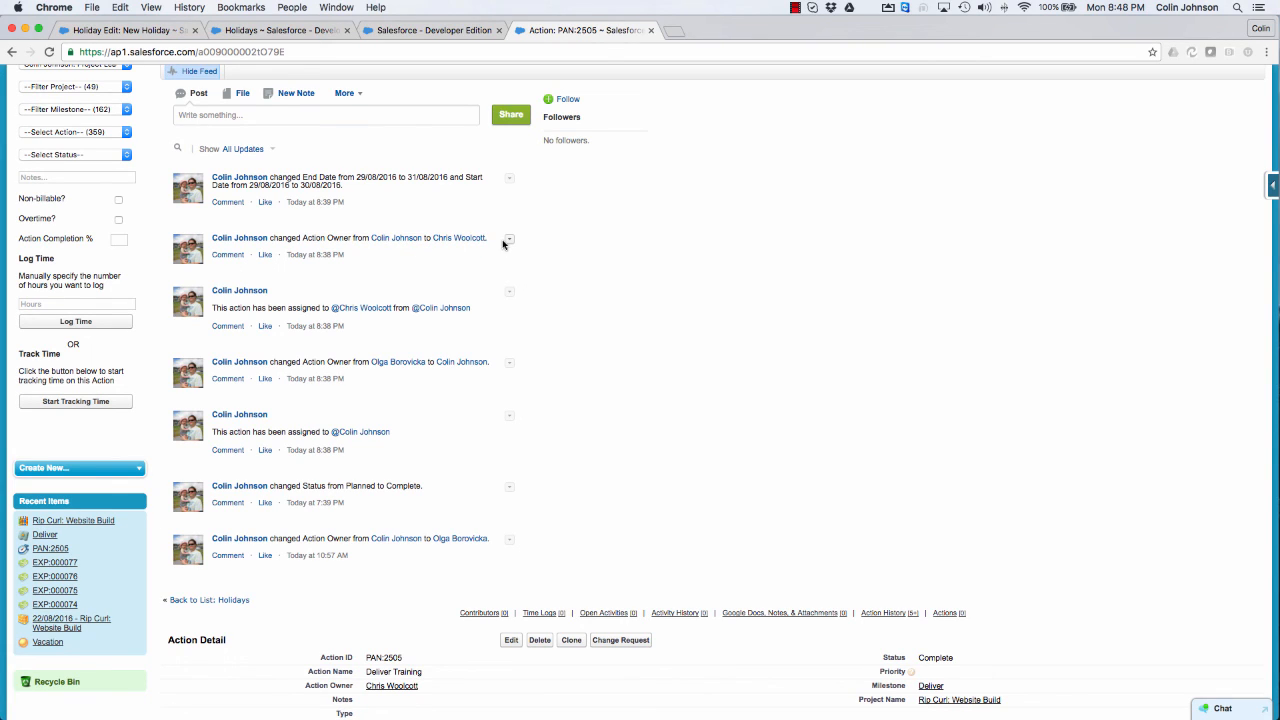
{"action": "scroll", "coordinate": [503, 244], "scroll_direction": "down", "scroll_amount": 10}
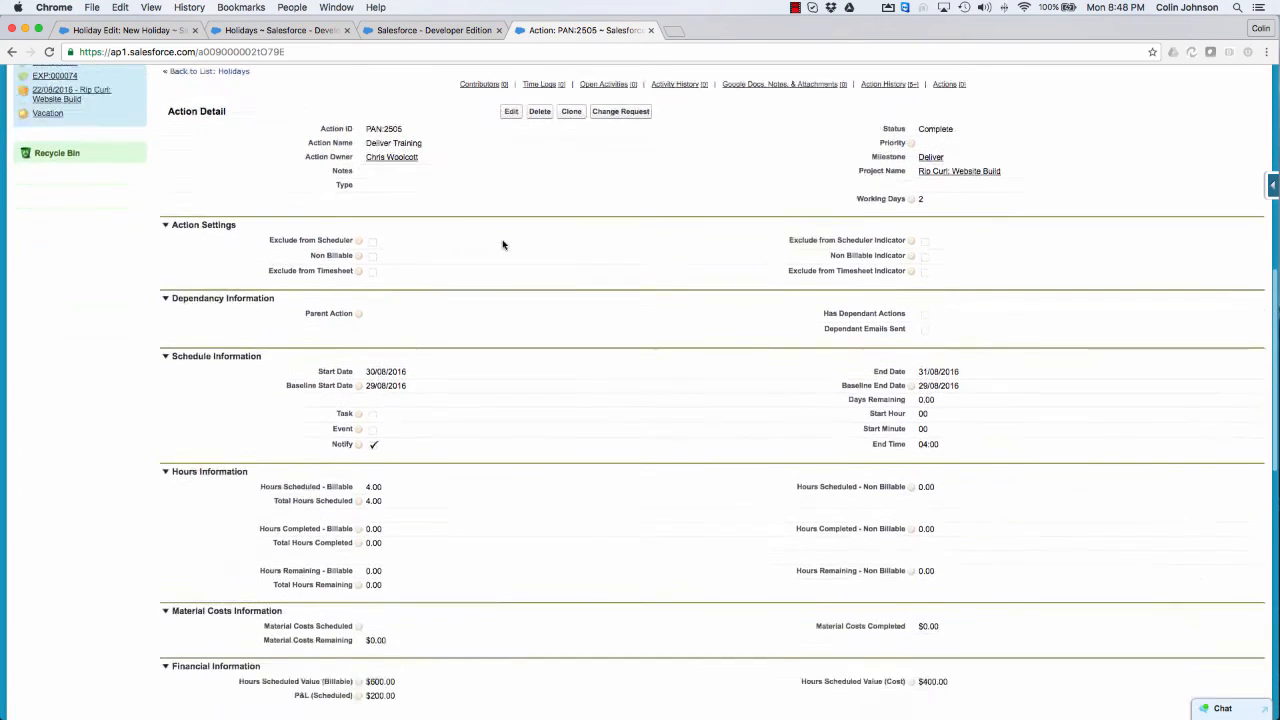
{"action": "scroll", "coordinate": [503, 244], "scroll_direction": "down", "scroll_amount": 2}
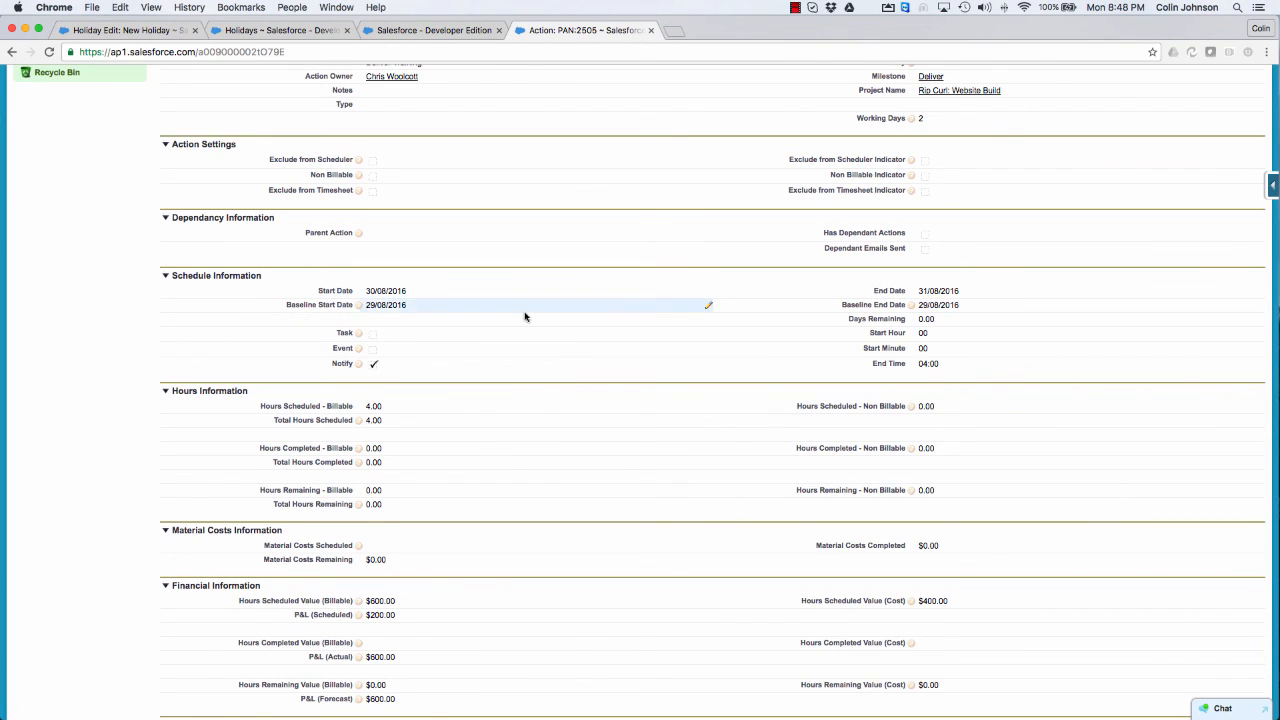
{"action": "mouse_move", "coordinate": [356, 306]}
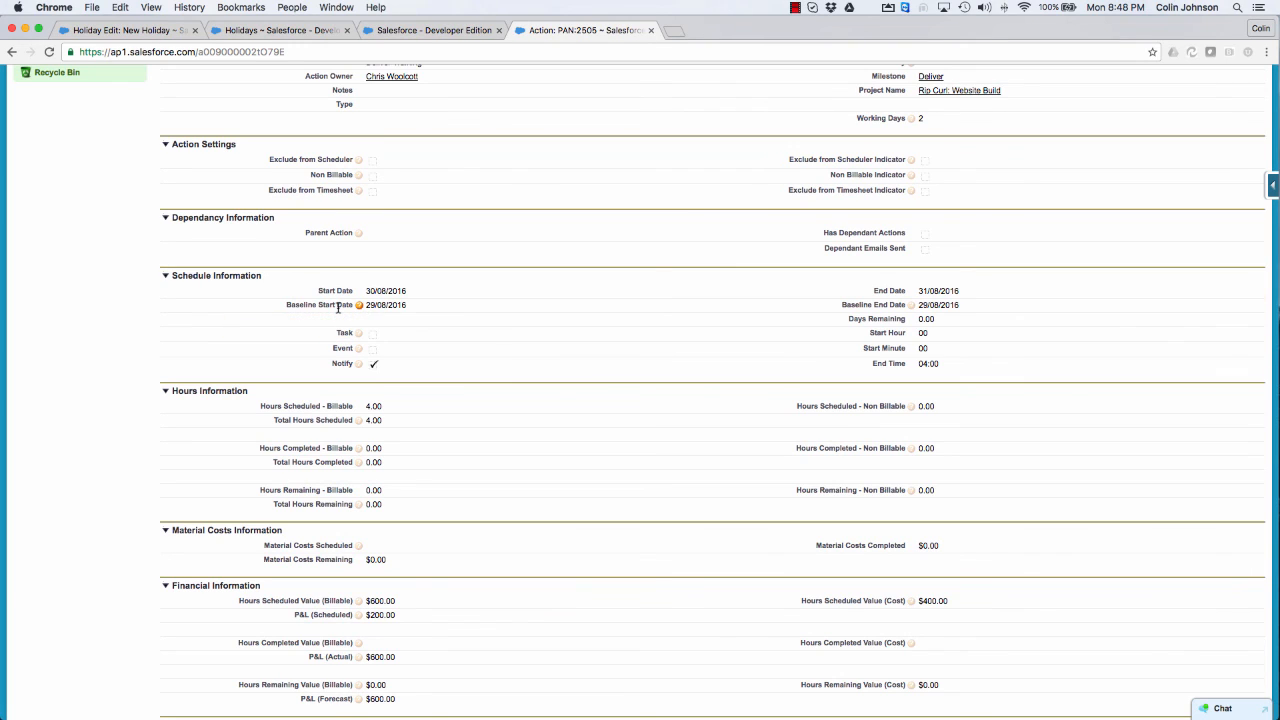